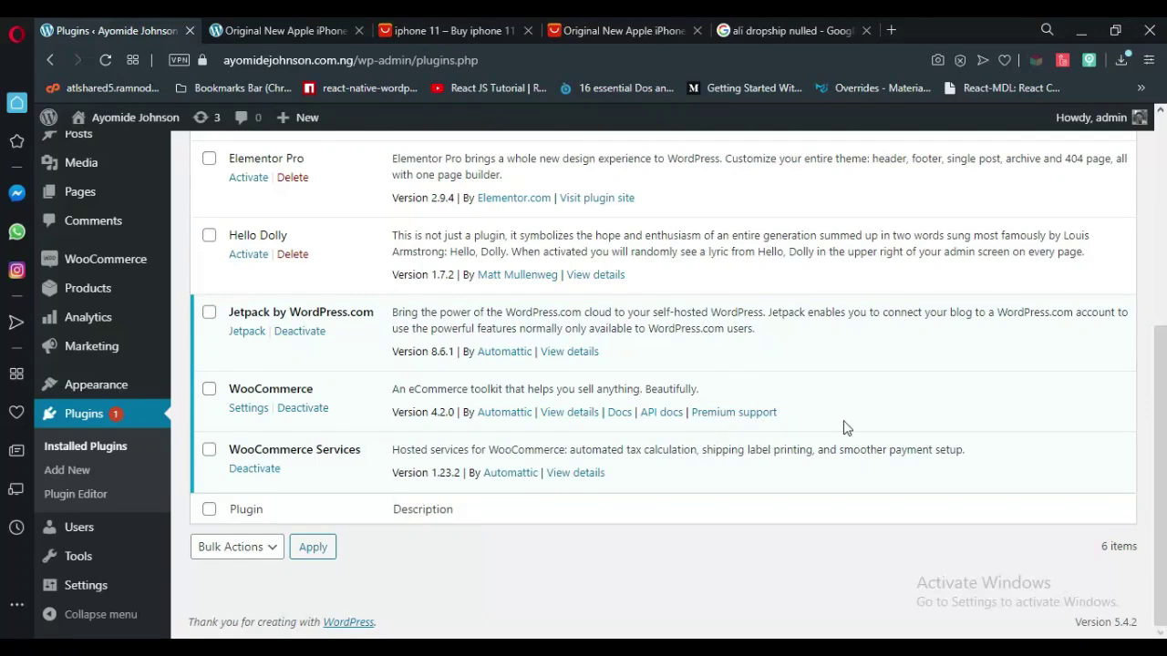
Replace the old search tab with a new one, search Google for "ali dropship" and open the alidropship.com homepage
left_click(867, 31)
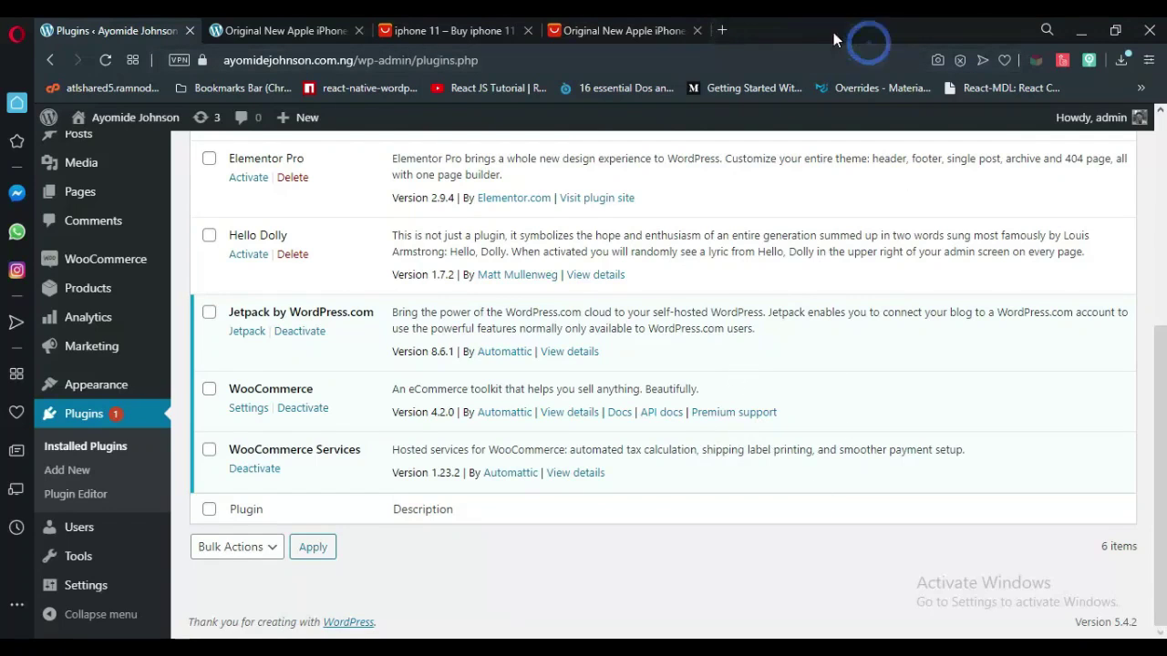
left_click(722, 31)
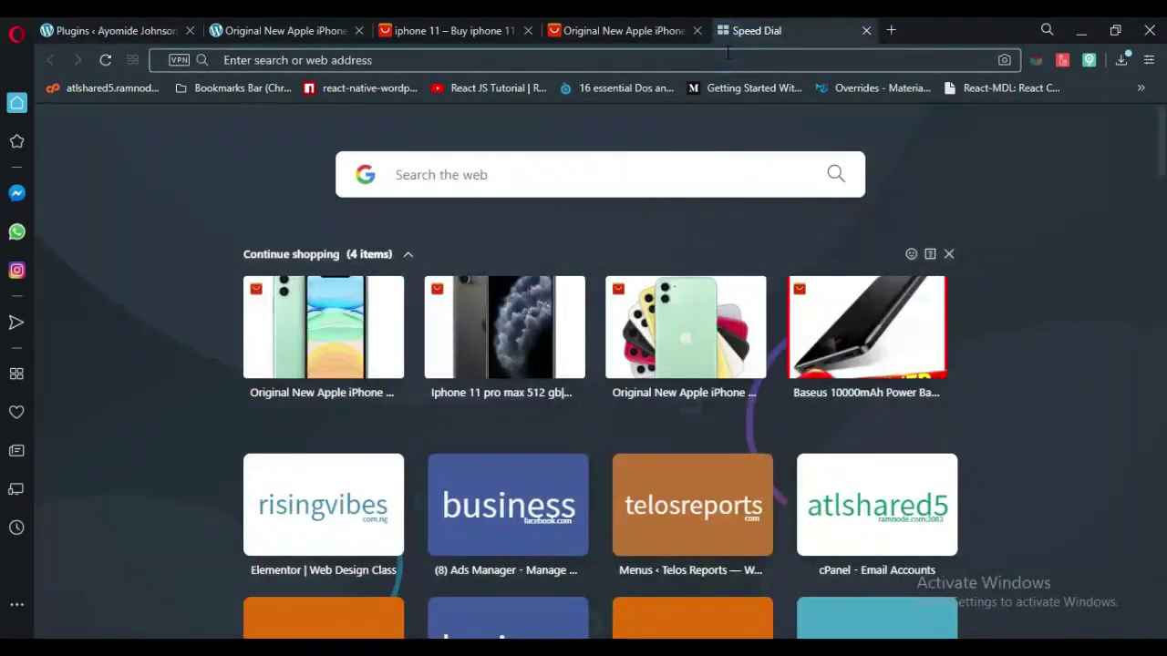
type("ali ")
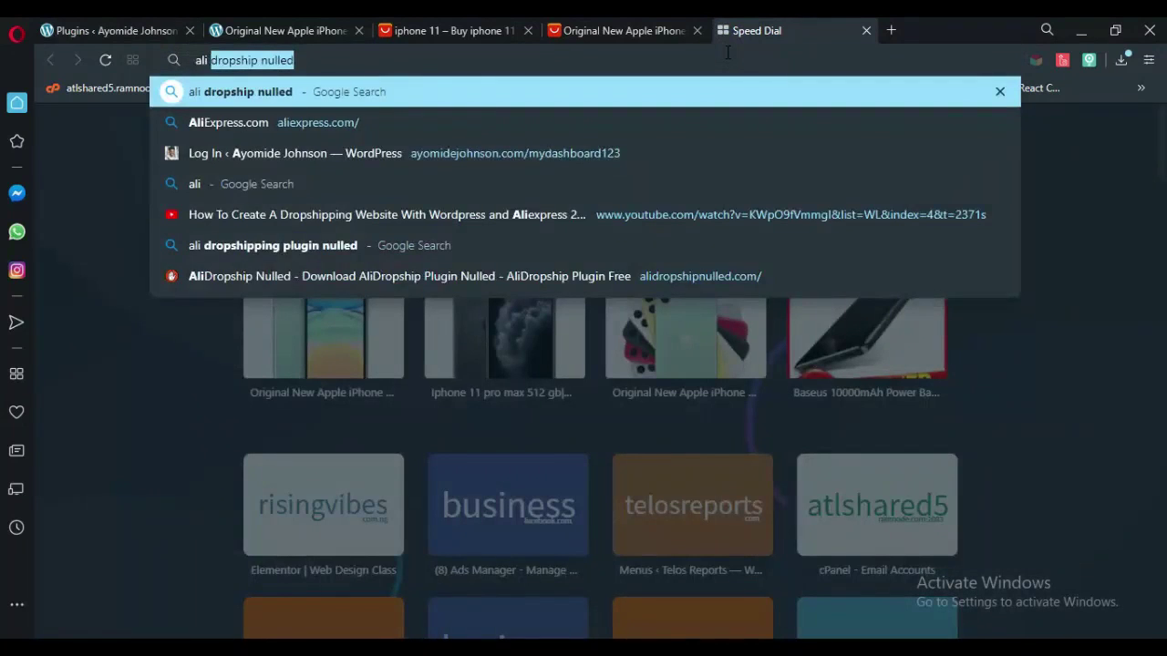
type("dropship")
key("Return")
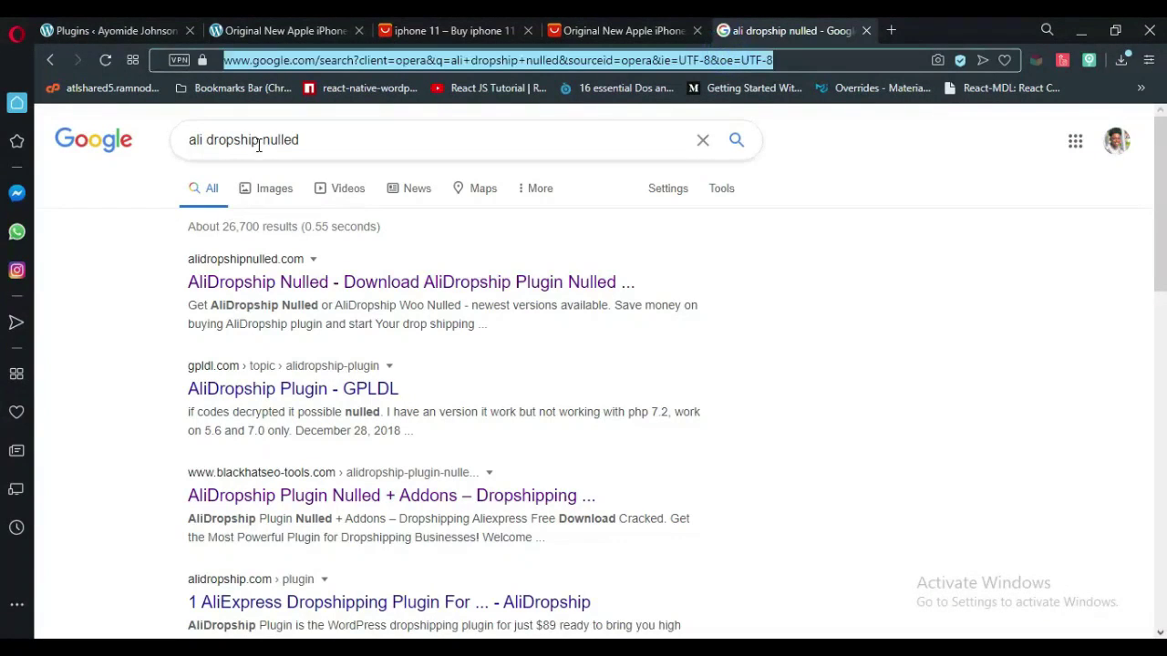
double_click(261, 143)
key("BackSpace")
key("Return")
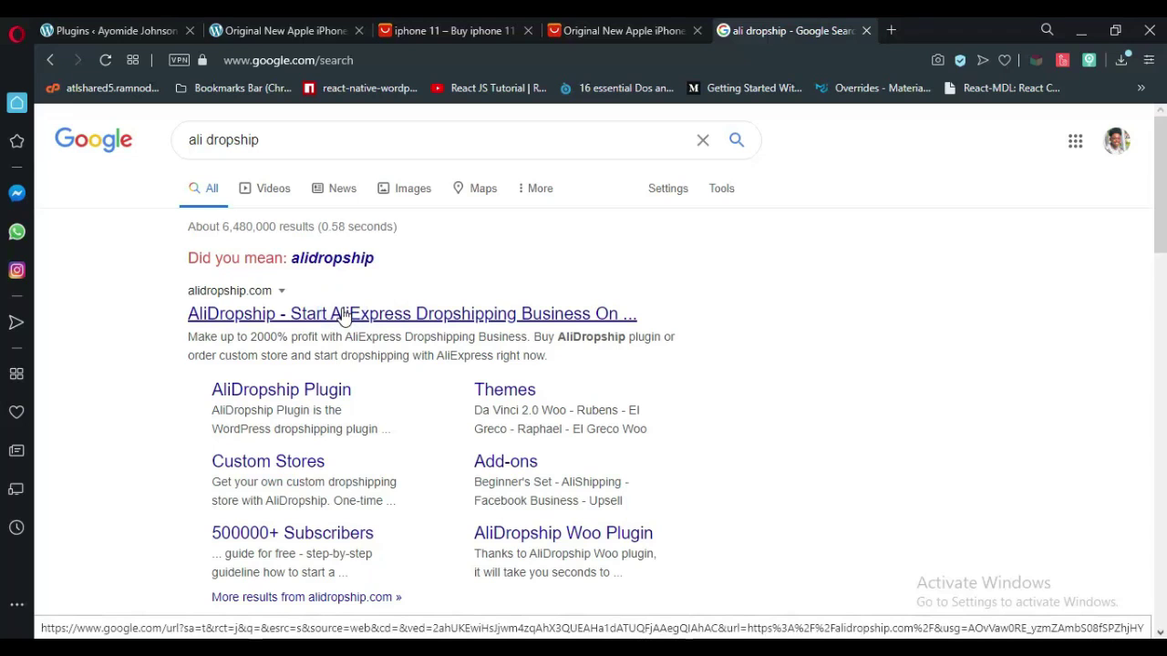
left_click(343, 316)
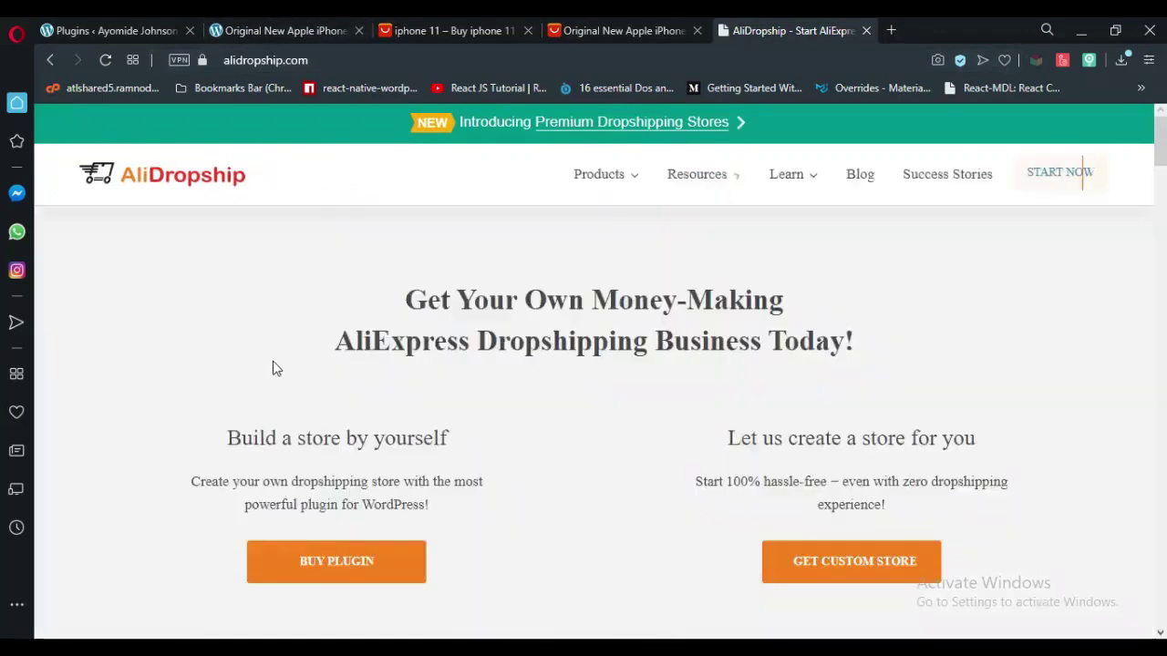
Look over the AliDropship homepage and open the AliDropship Plugin product page
scroll(291, 365, "down", 1)
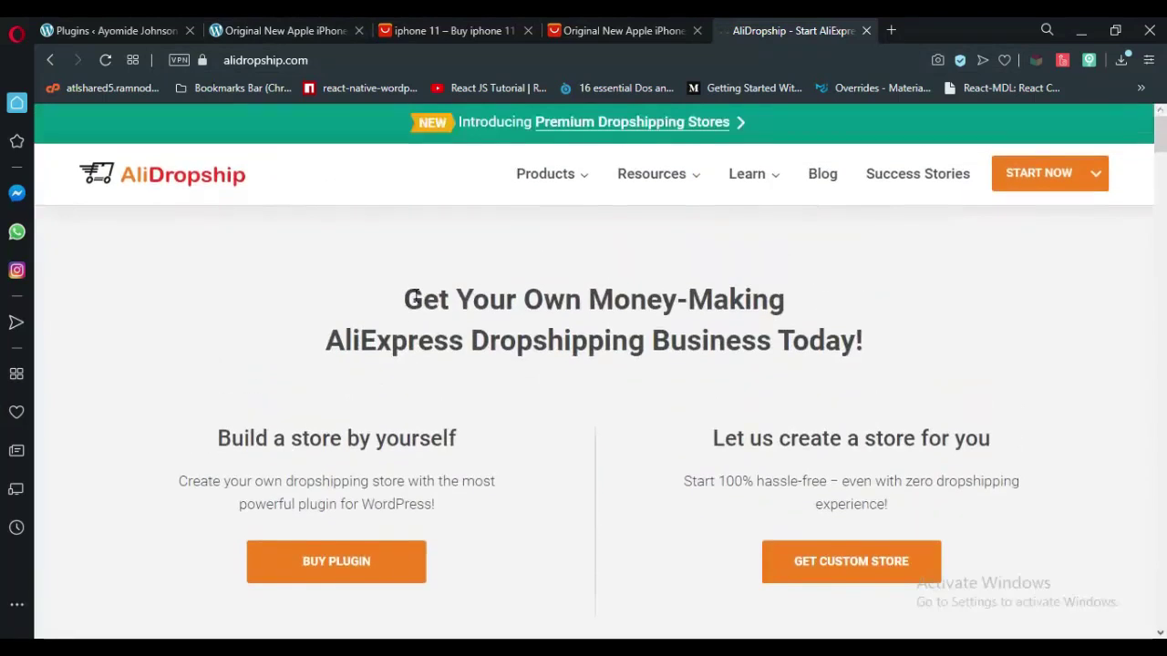
left_click_drag(406, 299, 859, 341)
scroll(898, 362, "down", 9)
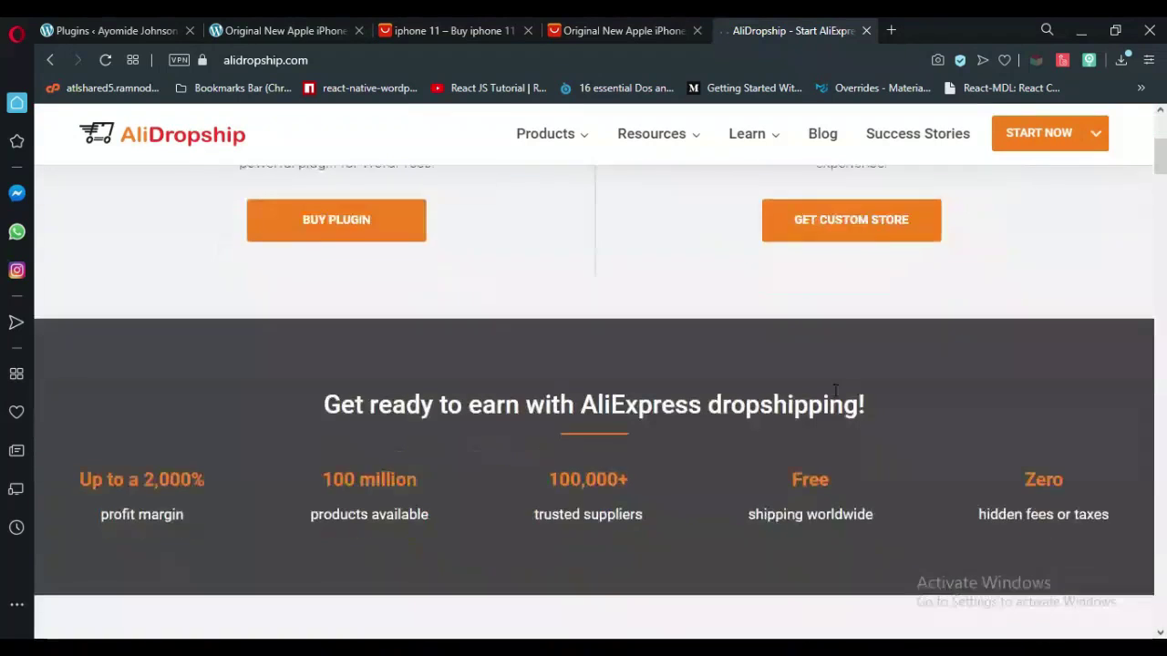
scroll(555, 415, "up", 1)
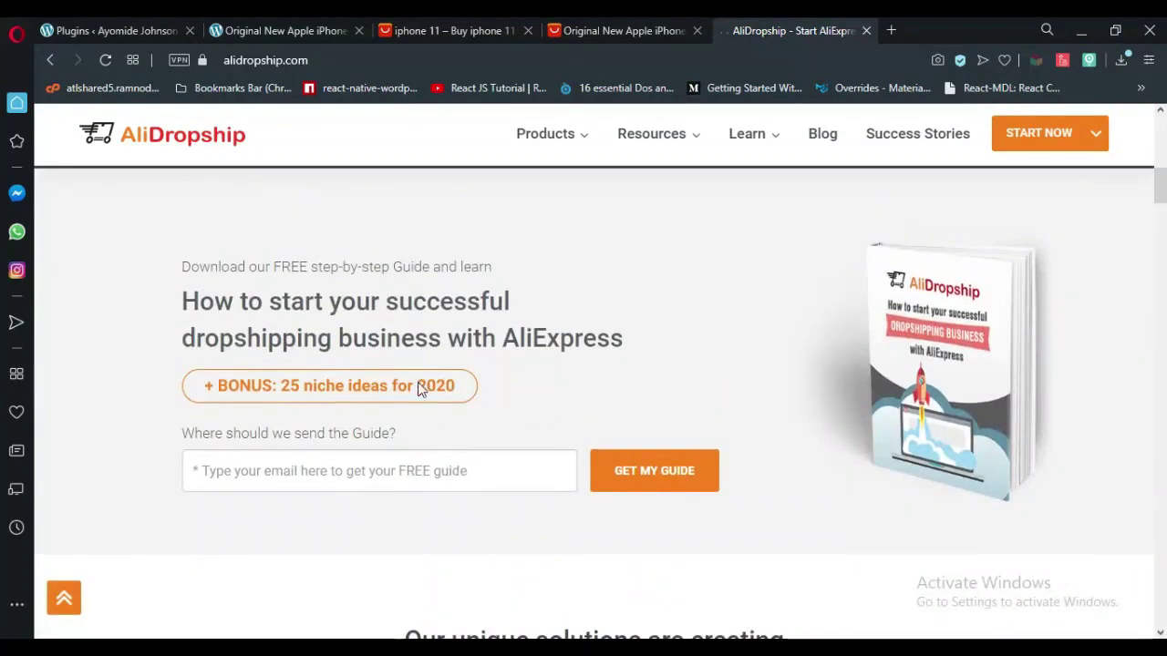
scroll(419, 387, "down", 4)
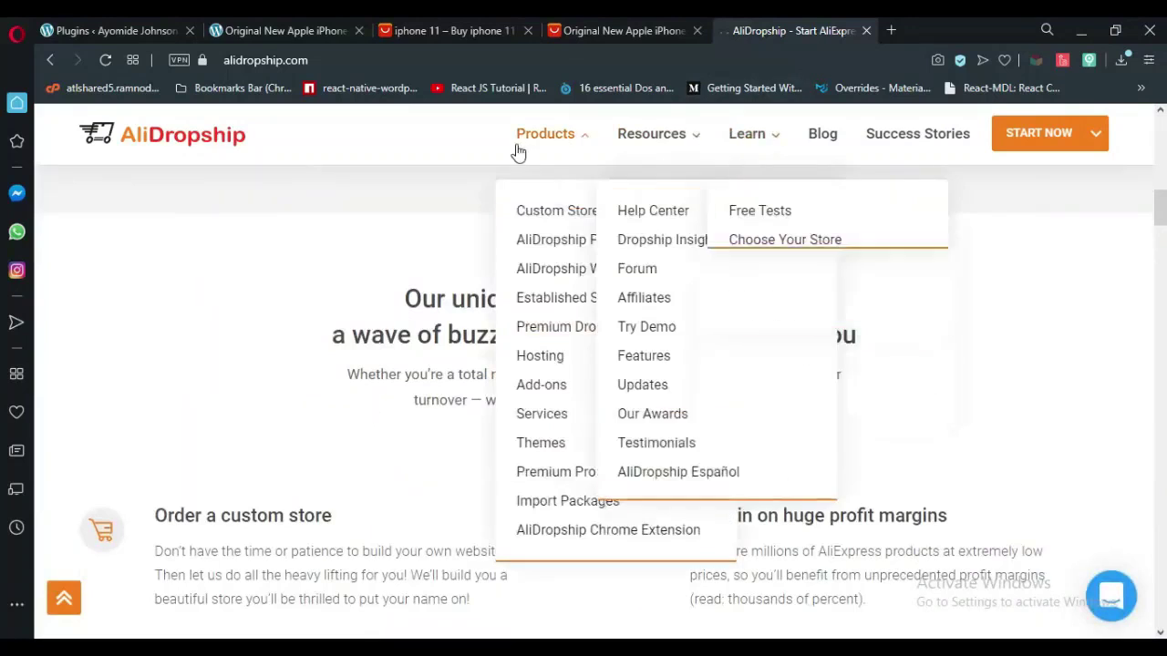
mouse_move(546, 137)
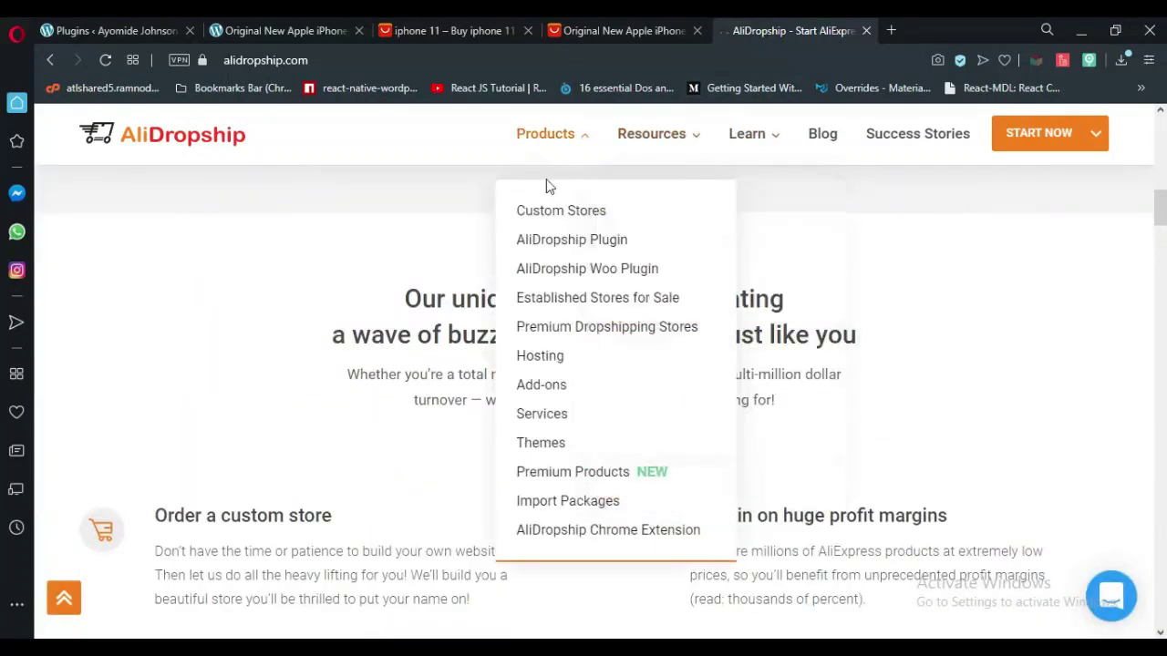
left_click(556, 242)
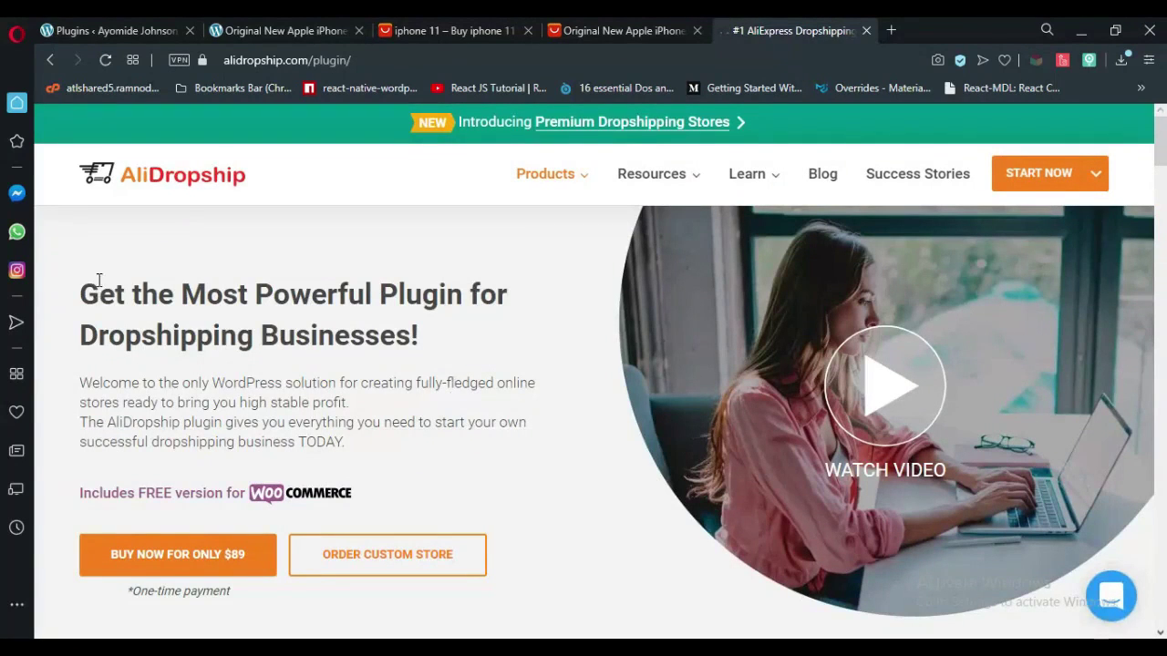
Review the plugin page's introduction, purchase options and key benefits, including the tools for managing the store
scroll(164, 493, "down", 1)
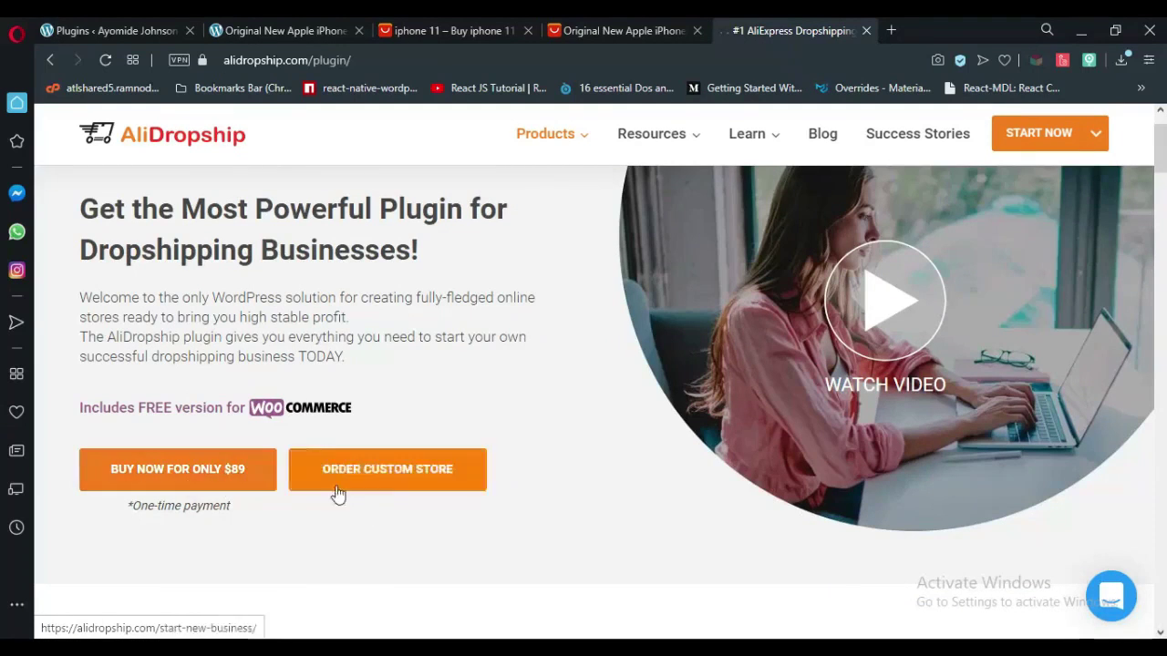
scroll(264, 488, "up", 1)
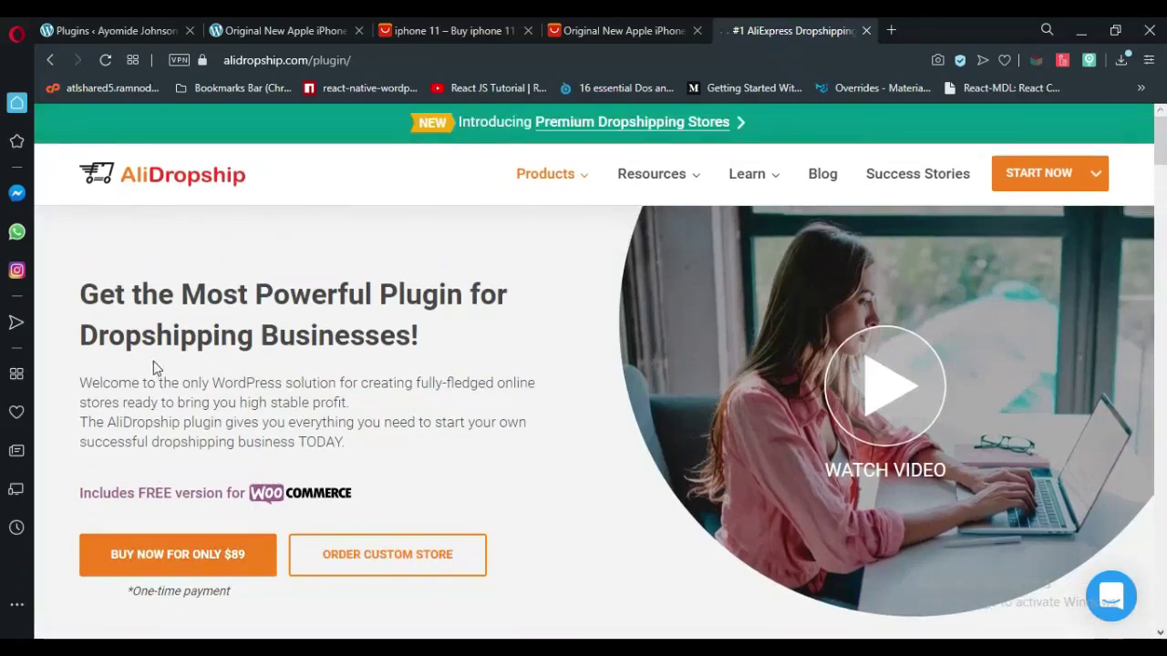
scroll(189, 438, "down", 4)
scroll(190, 437, "down", 4)
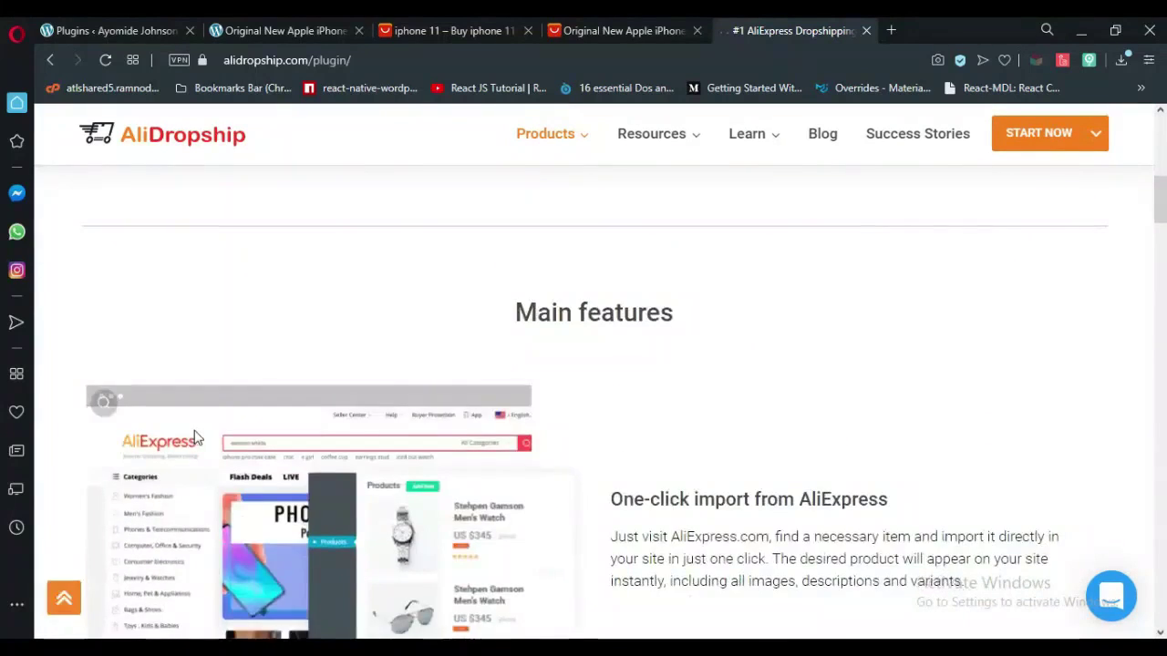
scroll(137, 401, "up", 3)
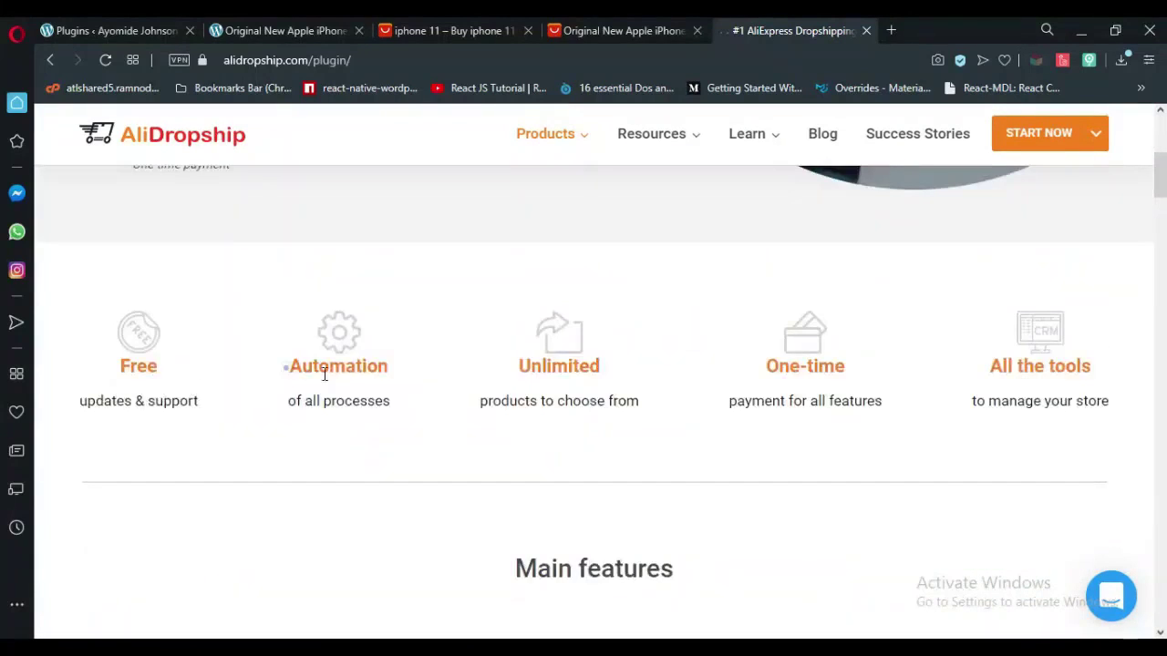
triple_click(1039, 365)
left_click(615, 428)
Examine the AliDropship plugin's main features and customer feedback, and return to the start of the page
scroll(690, 472, "down", 4)
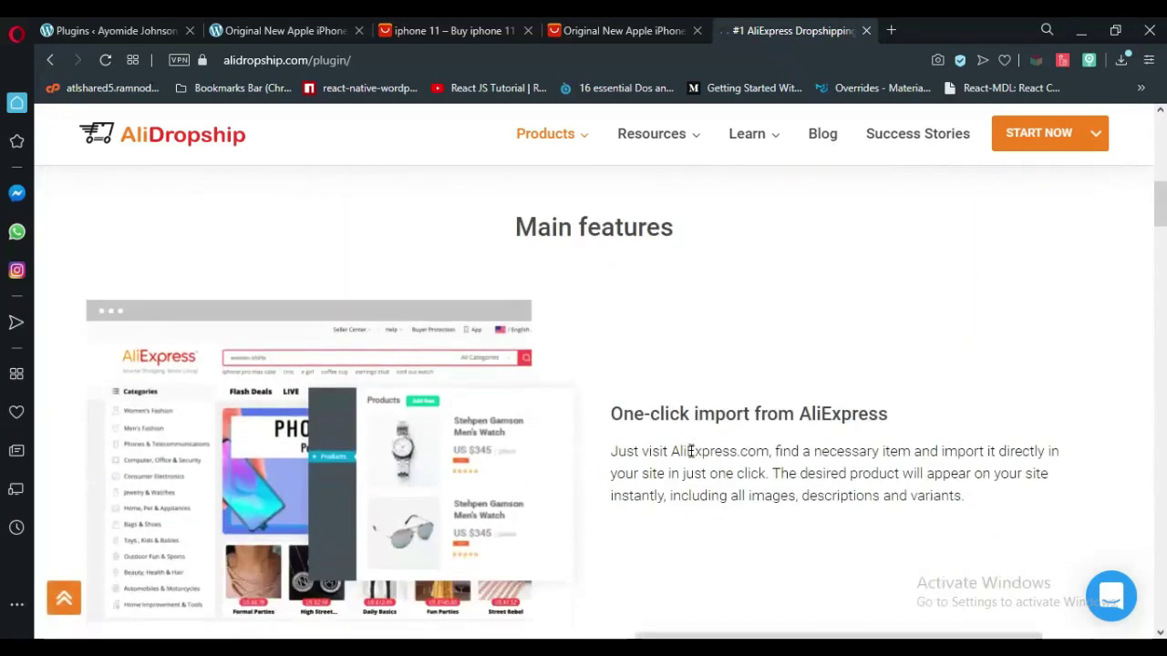
scroll(691, 425, "down", 1)
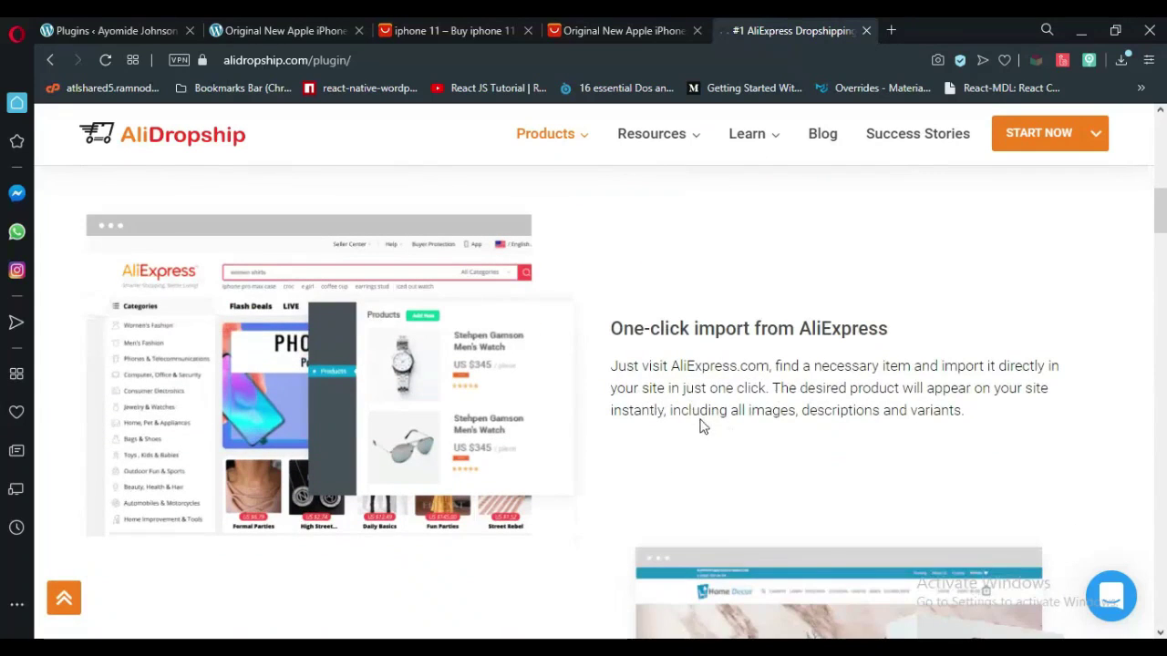
scroll(612, 345, "down", 2)
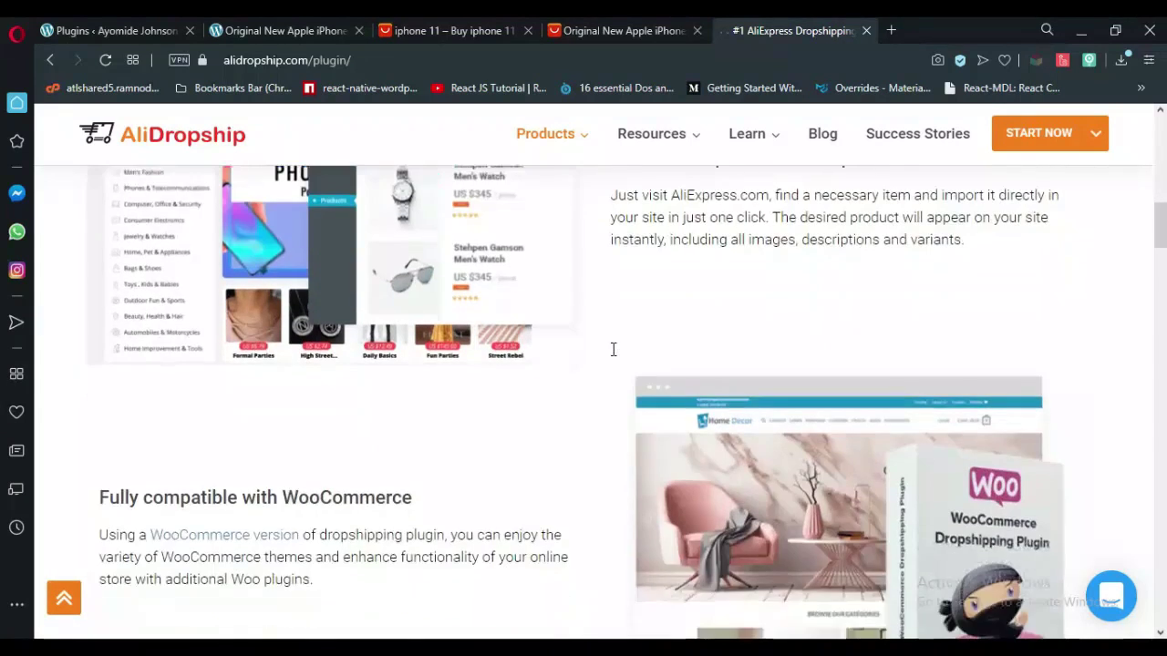
scroll(617, 348, "up", 2)
scroll(630, 351, "down", 4)
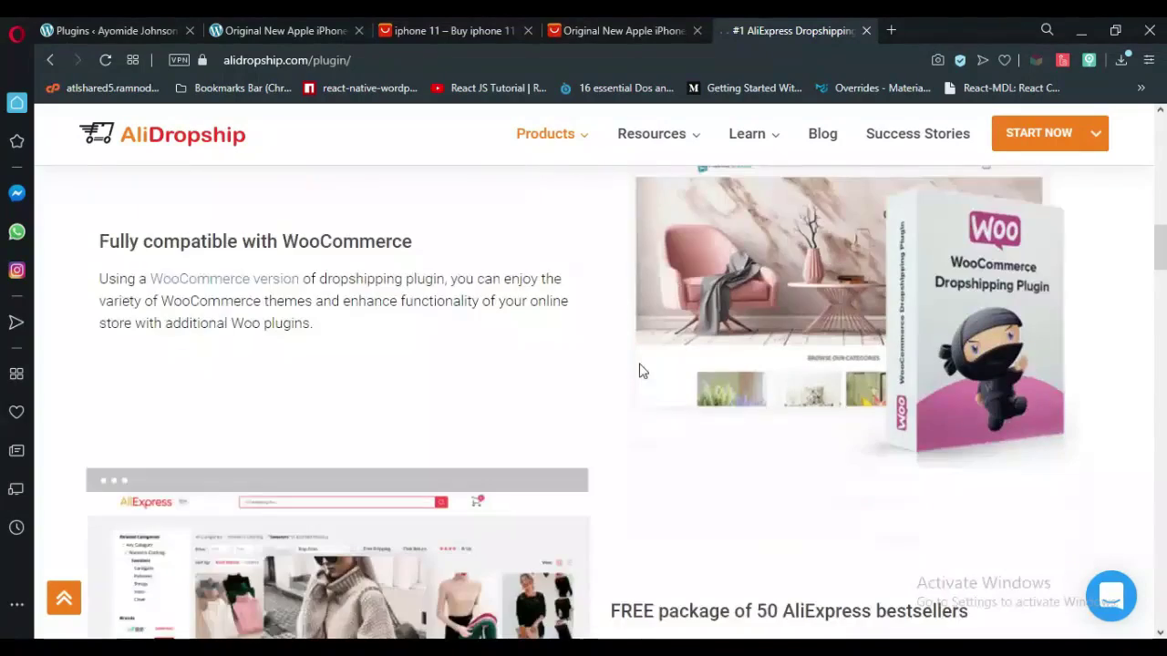
scroll(605, 364, "down", 3)
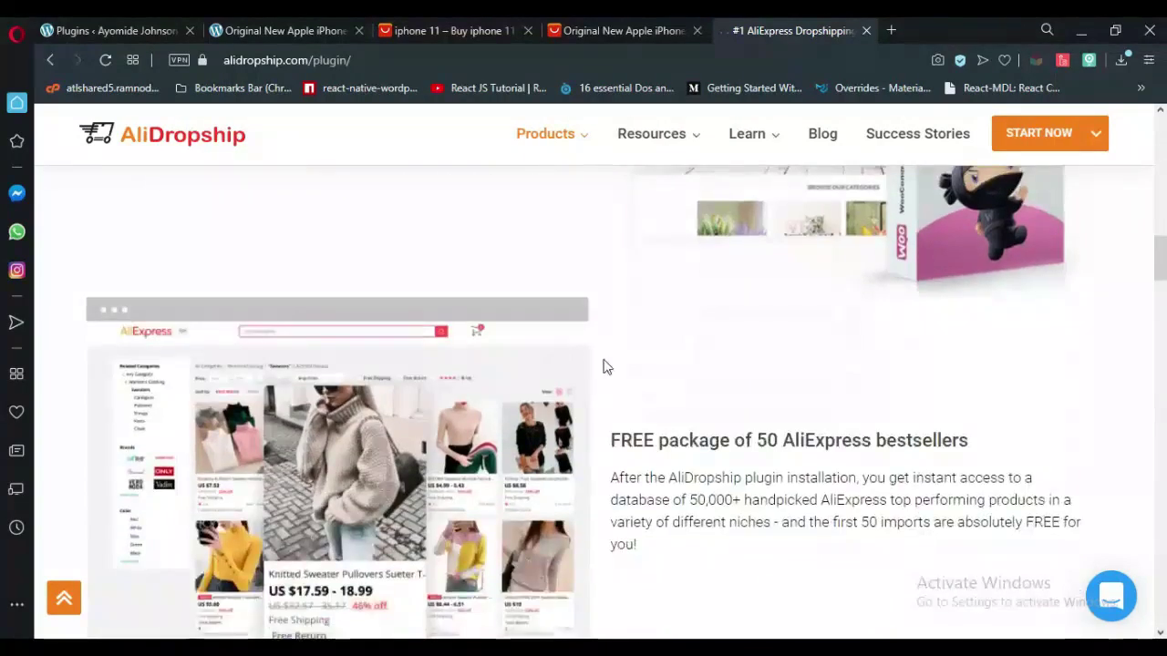
scroll(613, 371, "up", 2)
scroll(612, 370, "down", 12)
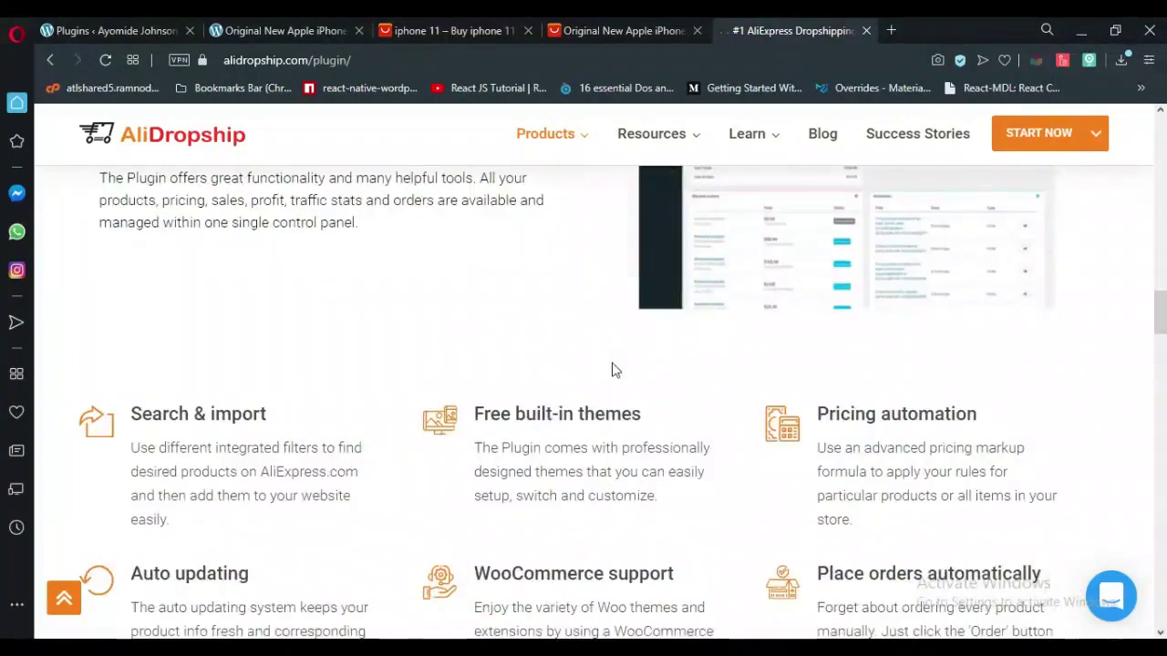
scroll(613, 365, "down", 10)
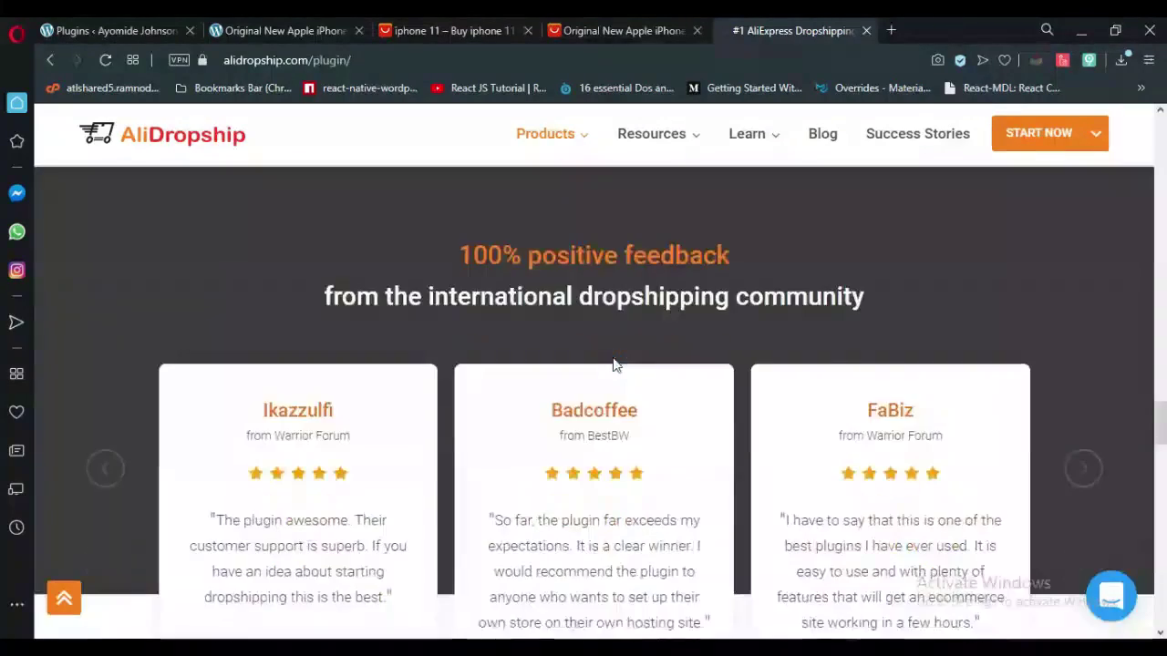
left_click_drag(1162, 391, 1163, 164)
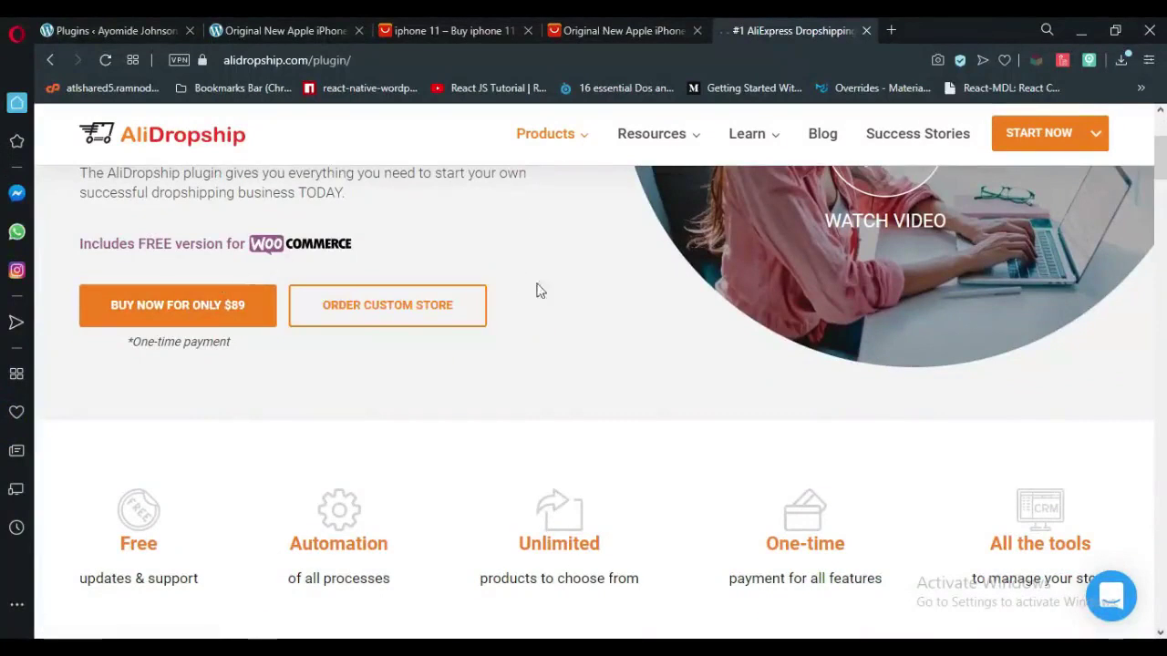
scroll(894, 240, "up", 2)
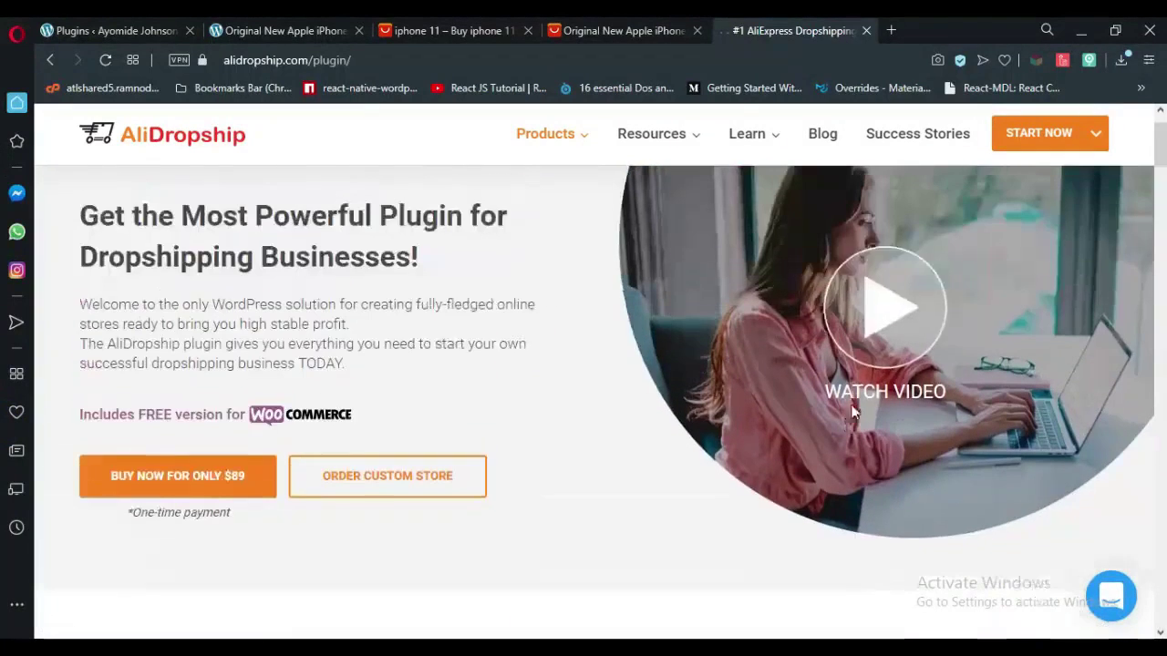
scroll(920, 346, "up", 1)
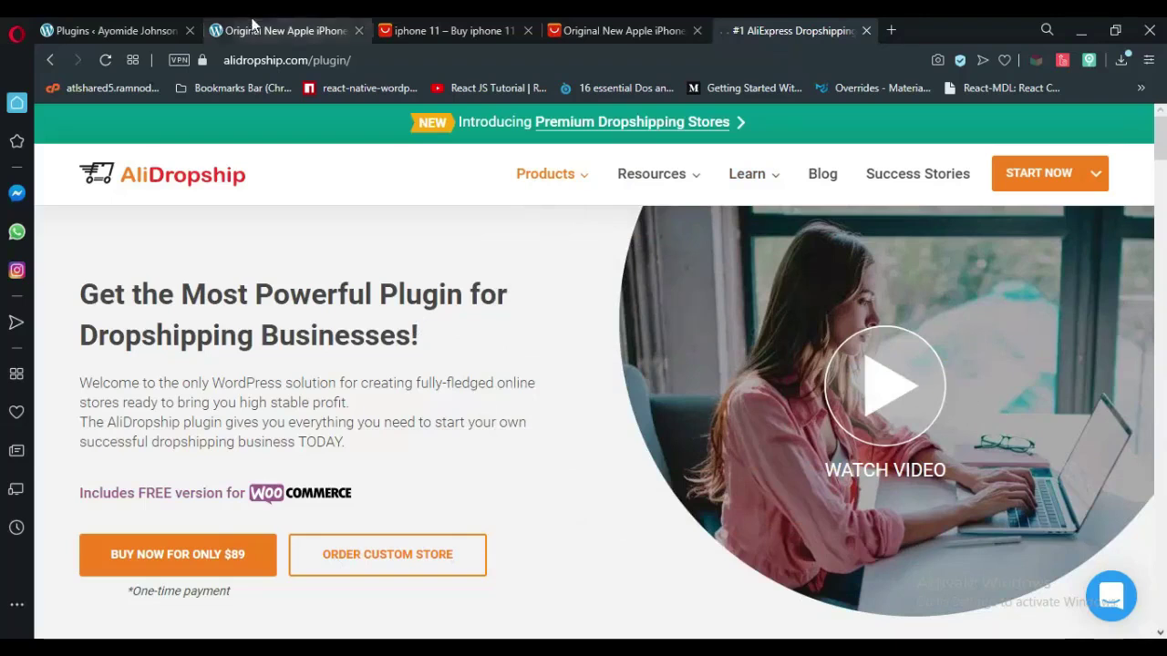
Return to the WordPress plugins page and open the page for adding new plugins
left_click(126, 35)
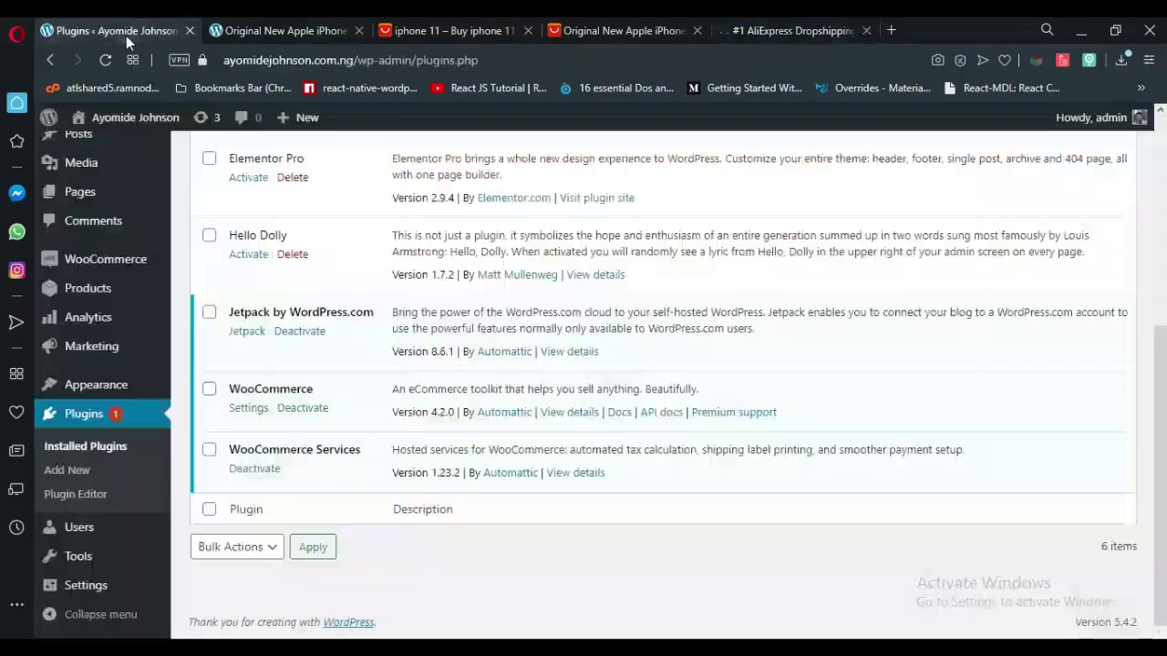
scroll(384, 326, "up", 3)
scroll(384, 326, "up", 2)
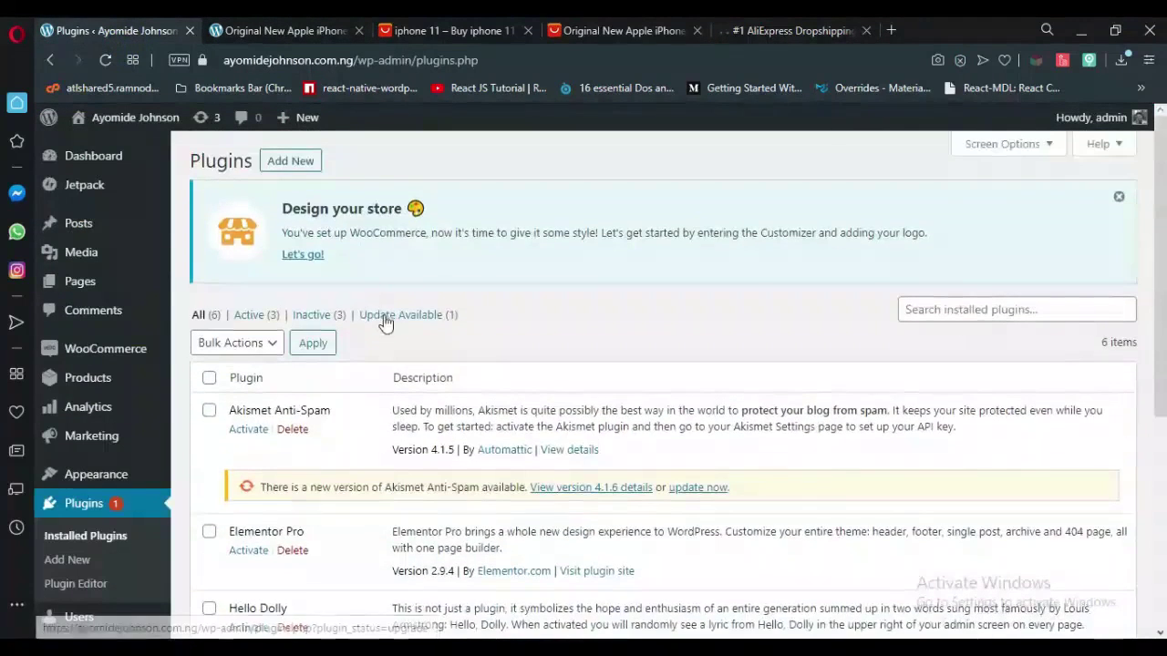
left_click(296, 166)
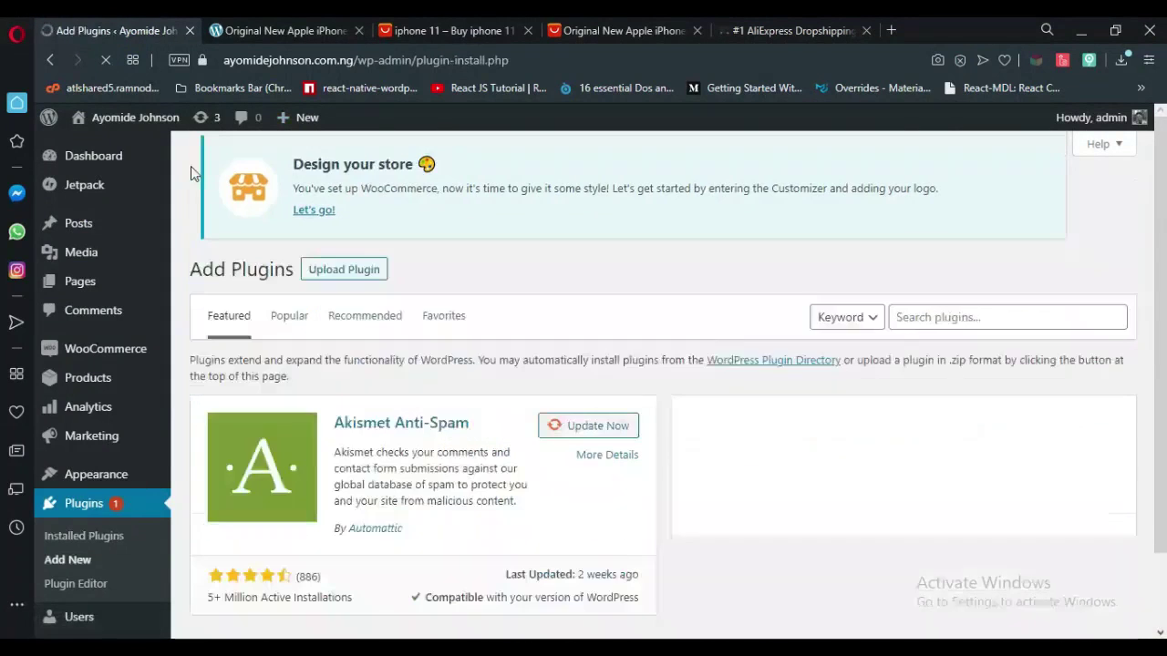
Search the WordPress plugin directory for "dropshipping" and look through the first plugins offered
left_click(941, 330)
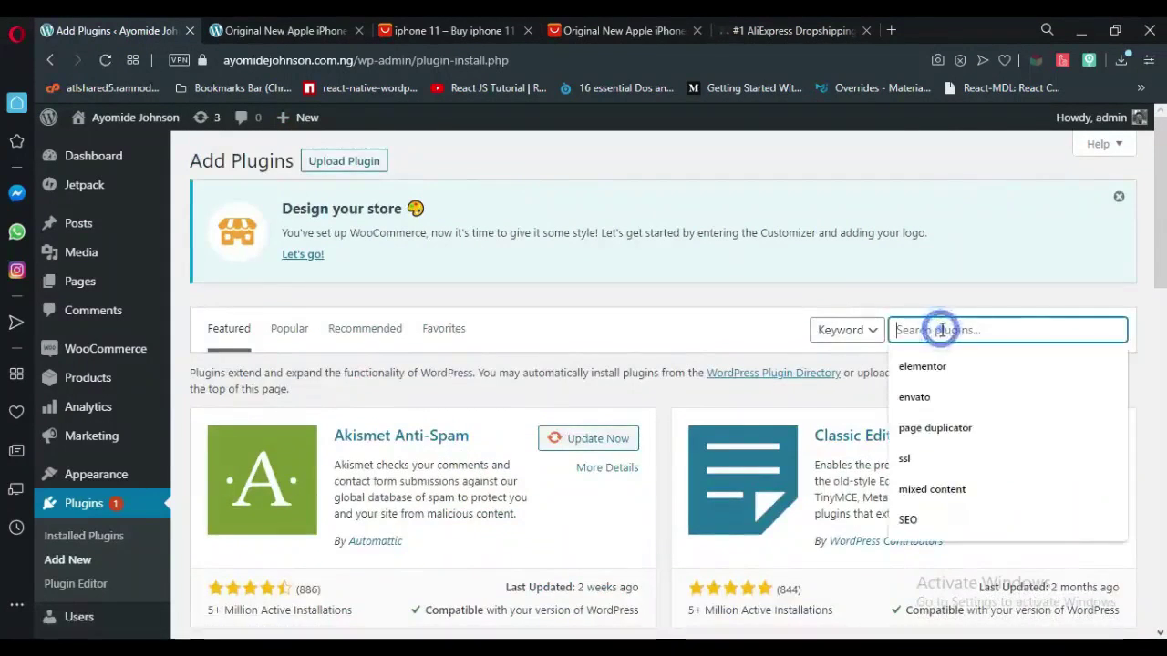
type("drops")
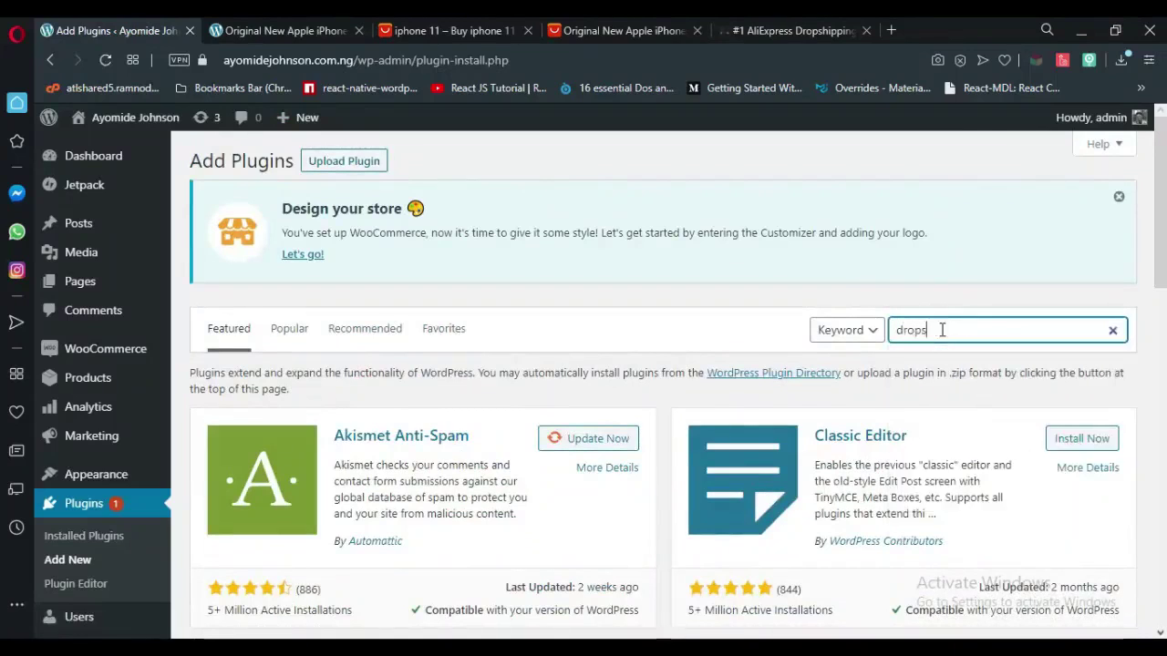
type("hipping")
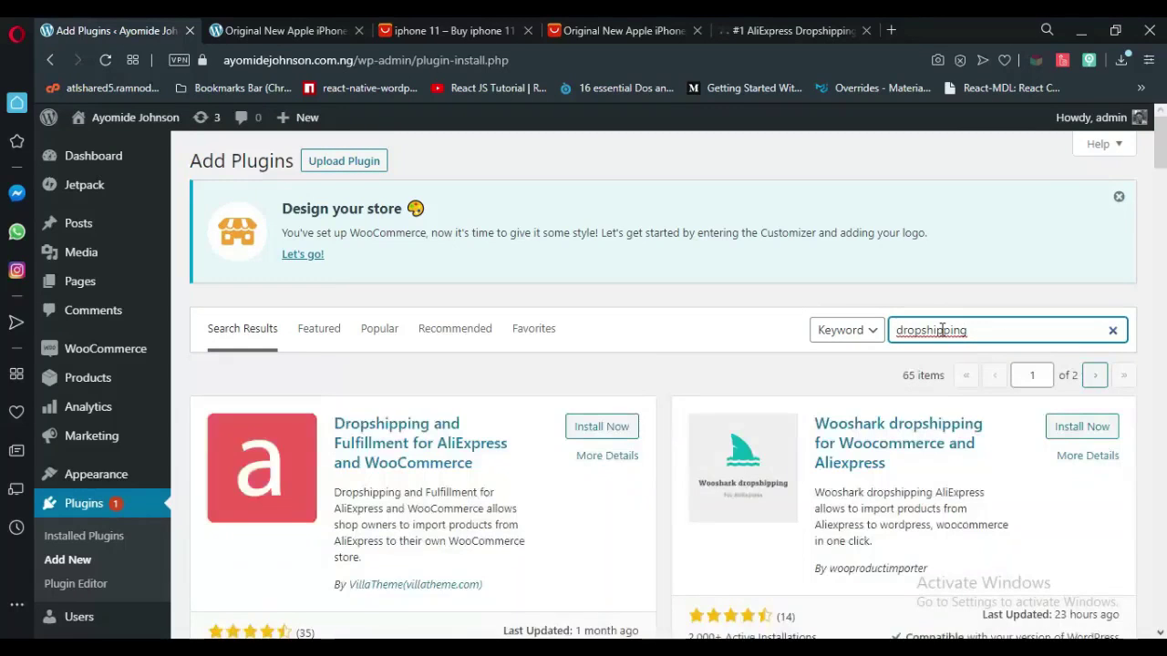
scroll(491, 307, "down", 1)
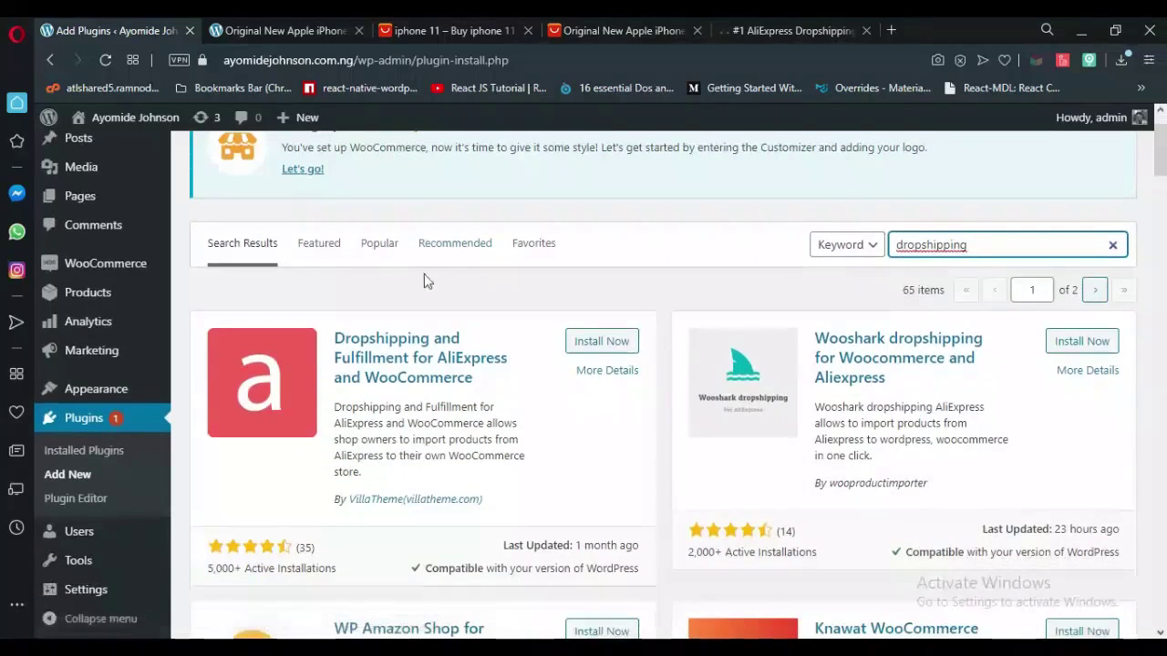
scroll(492, 285, "down", 2)
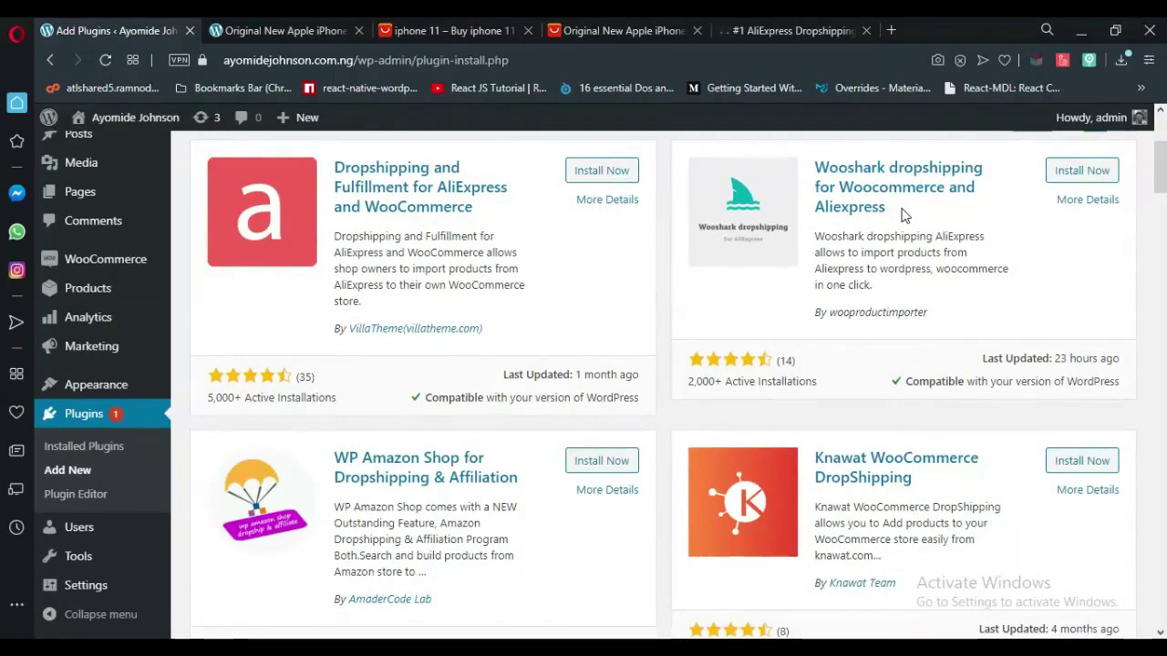
scroll(864, 266, "down", 2)
scroll(952, 363, "up", 2)
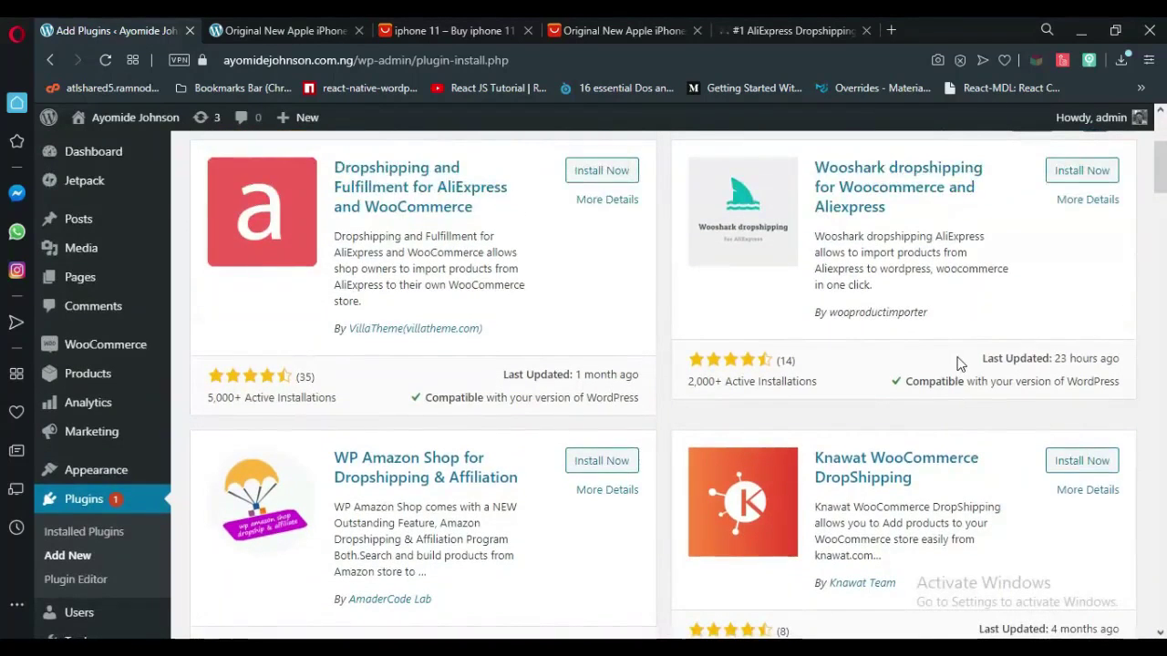
Compare the dropshipping plugins in the search results by their descriptions, ratings, active installations and compatibility
scroll(455, 209, "up", 2)
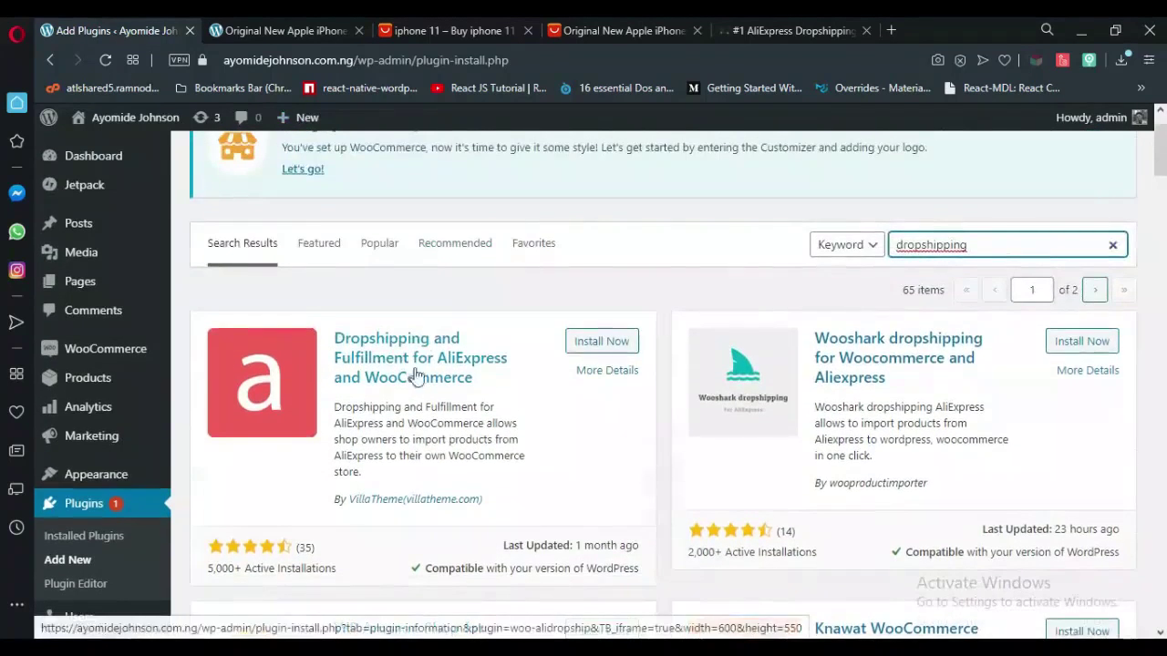
scroll(415, 375, "down", 1)
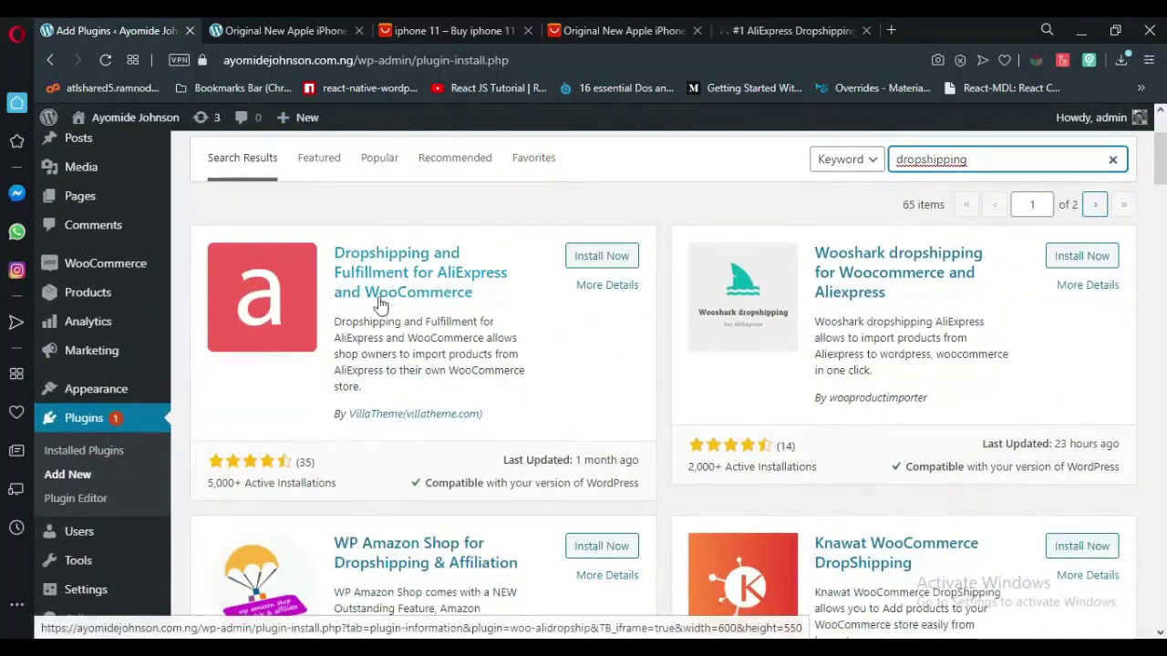
scroll(433, 426, "down", 2)
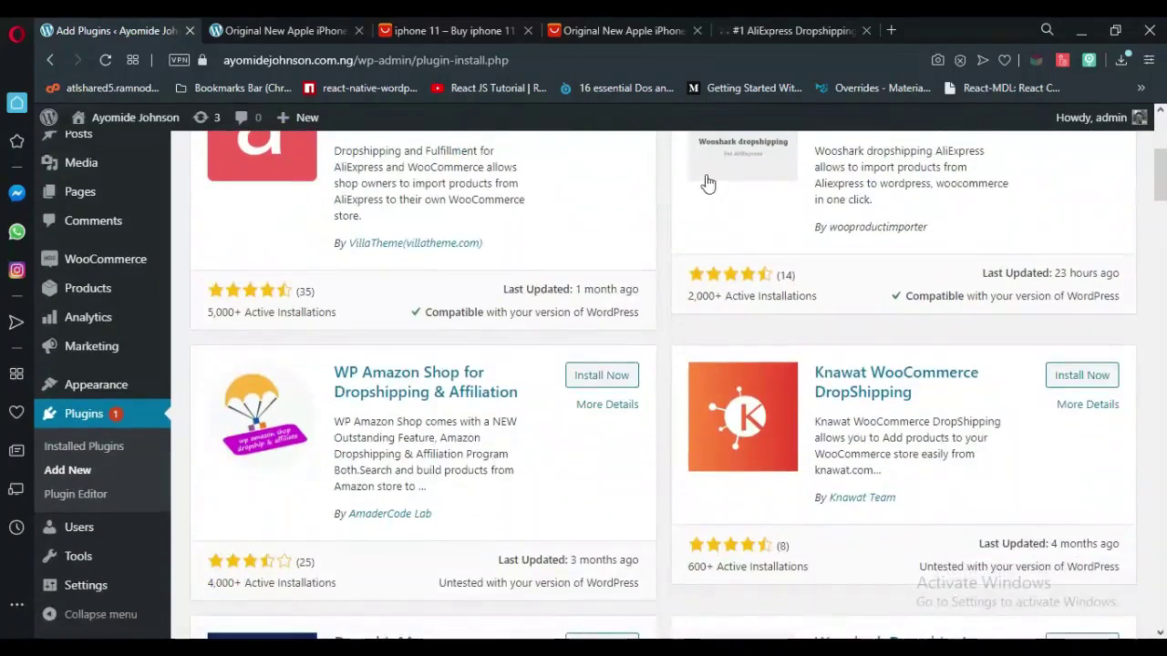
scroll(707, 184, "down", 5)
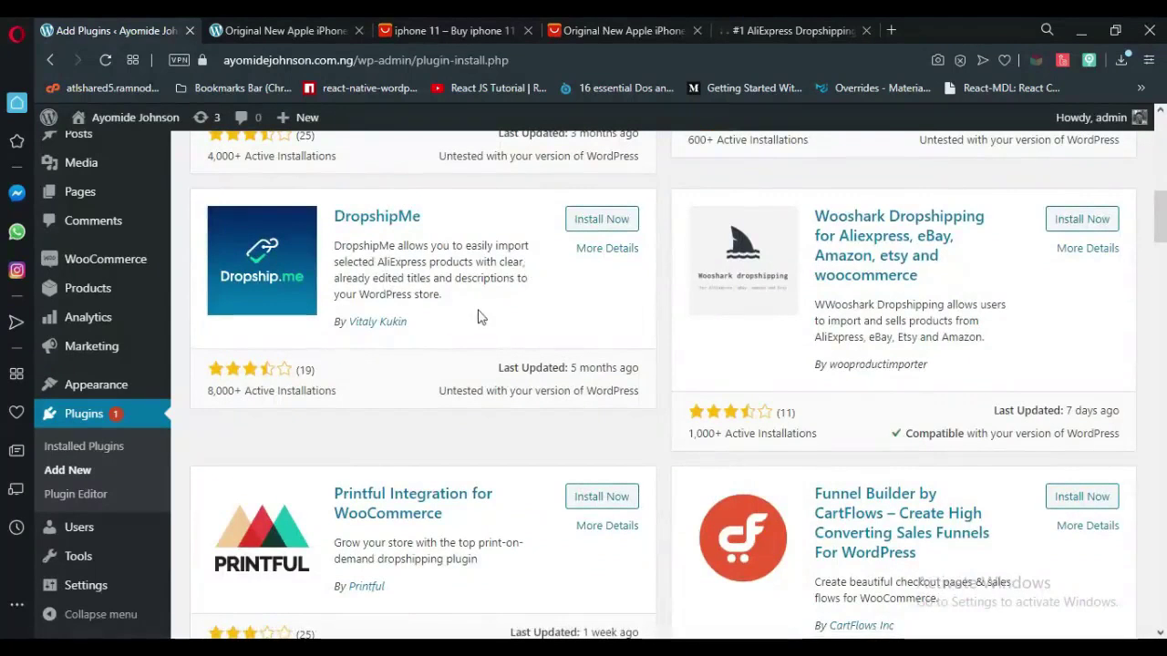
scroll(483, 310, "down", 1)
scroll(308, 435, "up", 2)
scroll(308, 435, "up", 7)
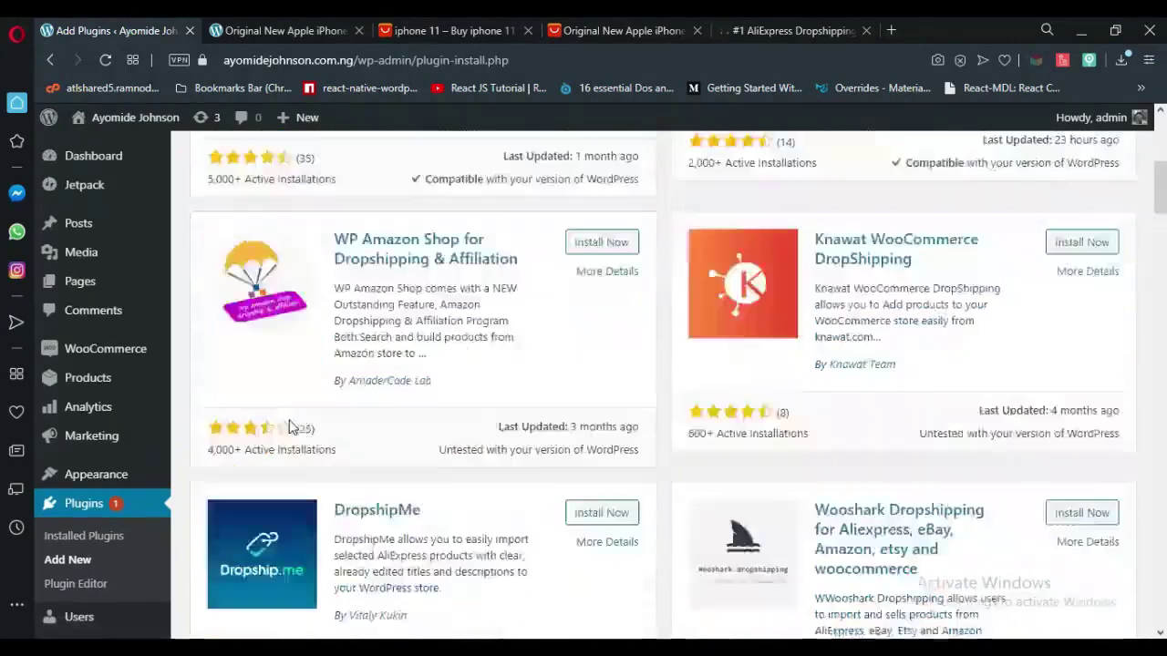
scroll(326, 404, "down", 3)
scroll(242, 433, "down", 5)
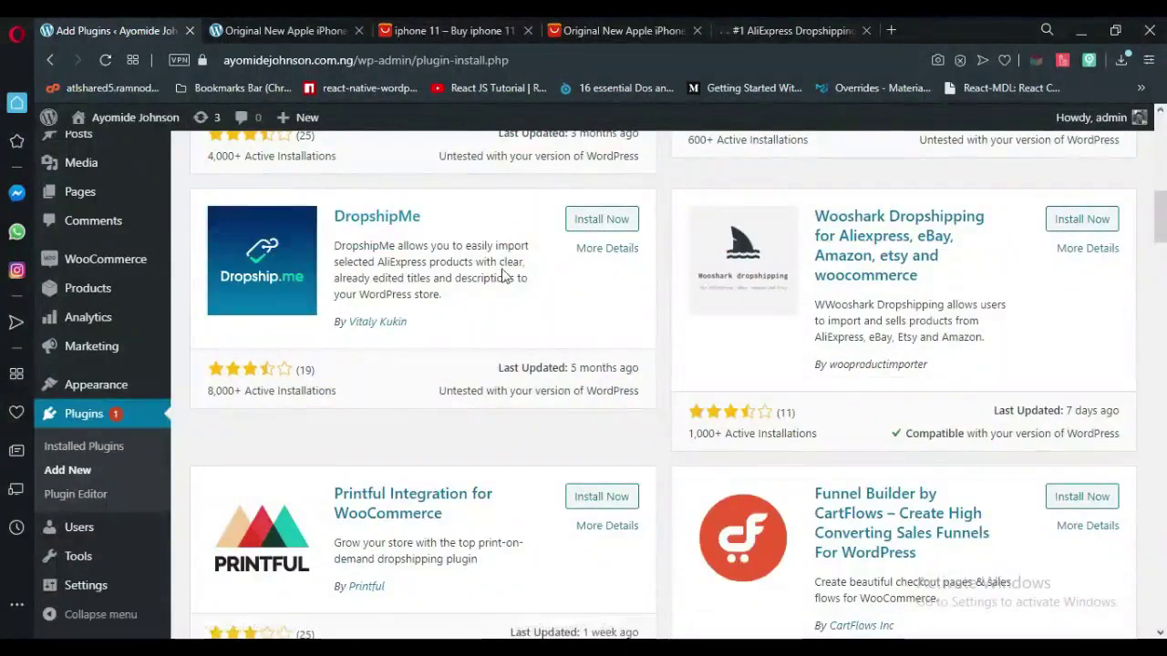
scroll(1067, 295, "up", 1)
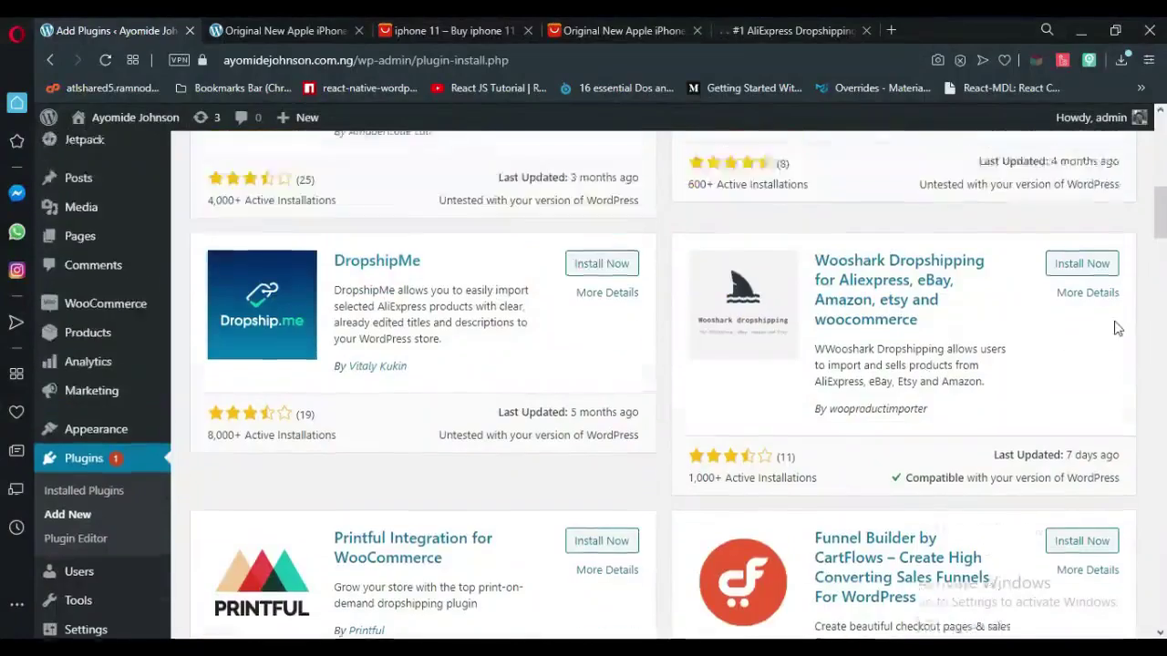
scroll(1110, 336, "down", 3)
scroll(396, 395, "down", 4)
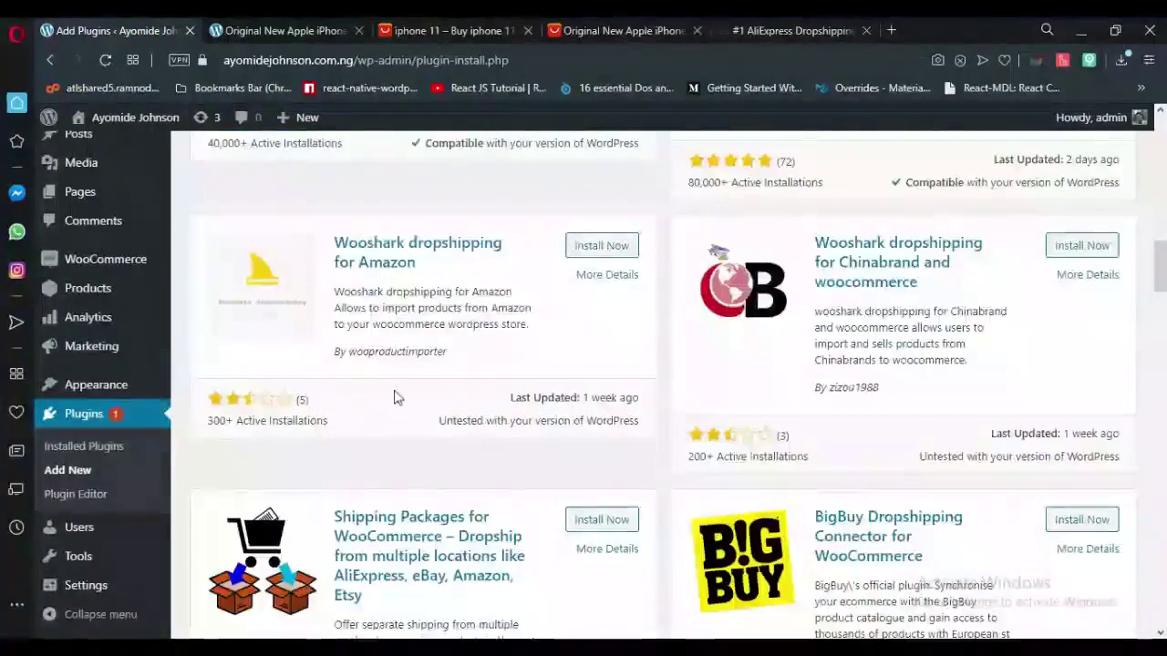
Install and activate the Dropshipping and Fulfillment for AliExpress and WooCommerce plugin from the search results
scroll(459, 401, "up", 15)
scroll(492, 273, "down", 3)
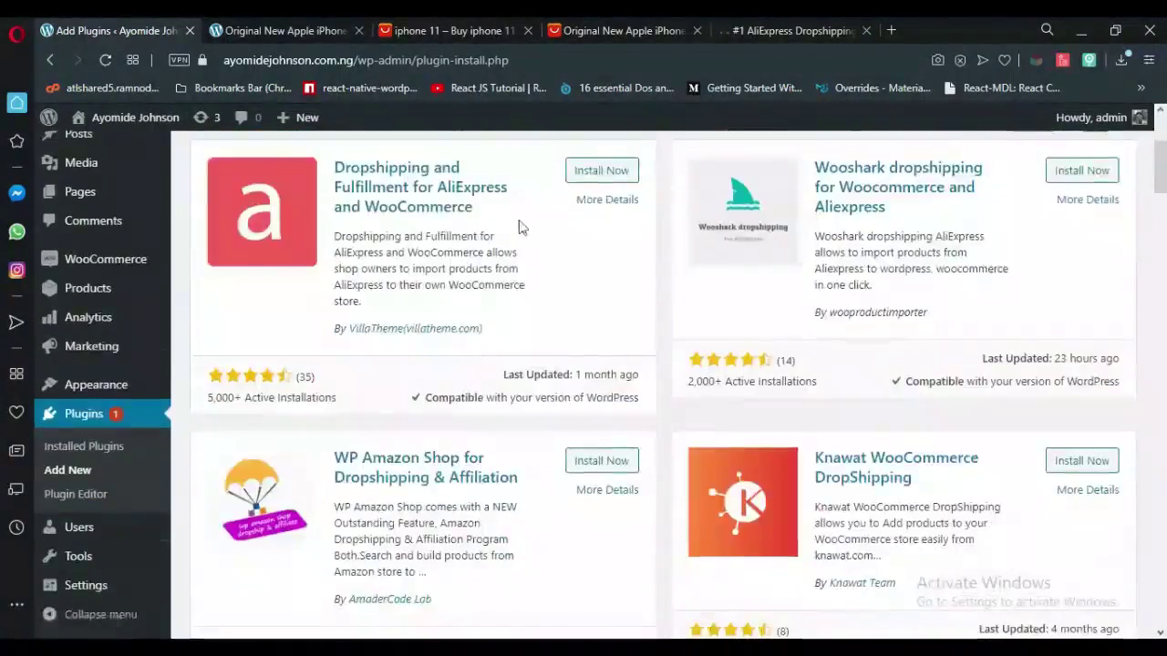
left_click(600, 169)
scroll(584, 246, "up", 1)
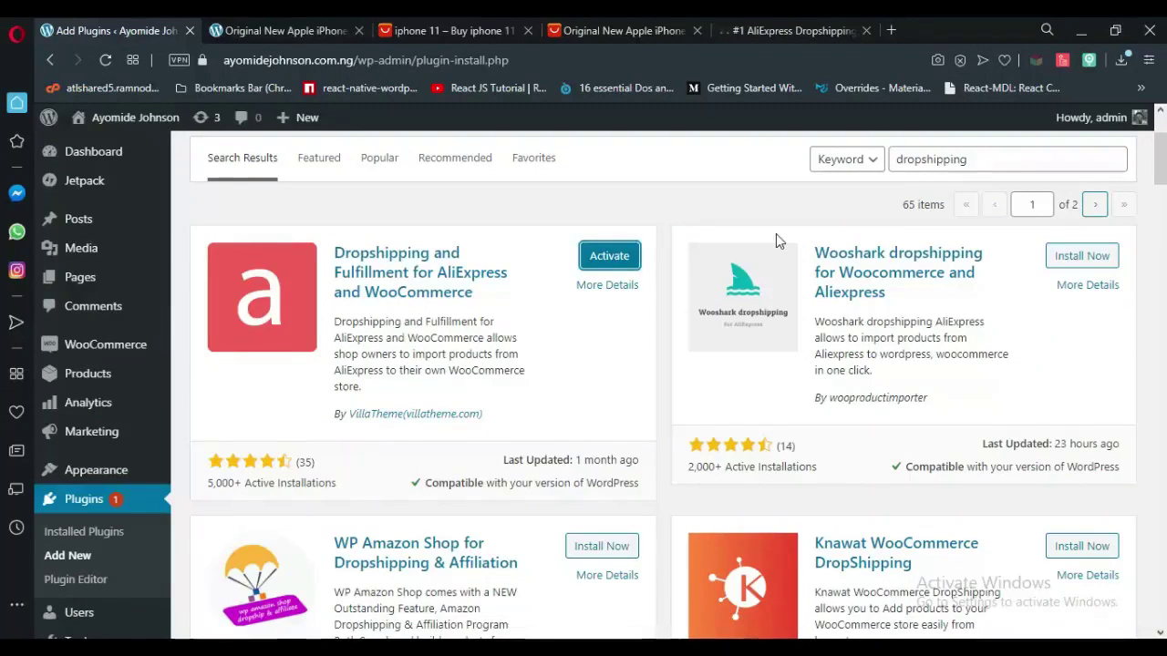
left_click(601, 263)
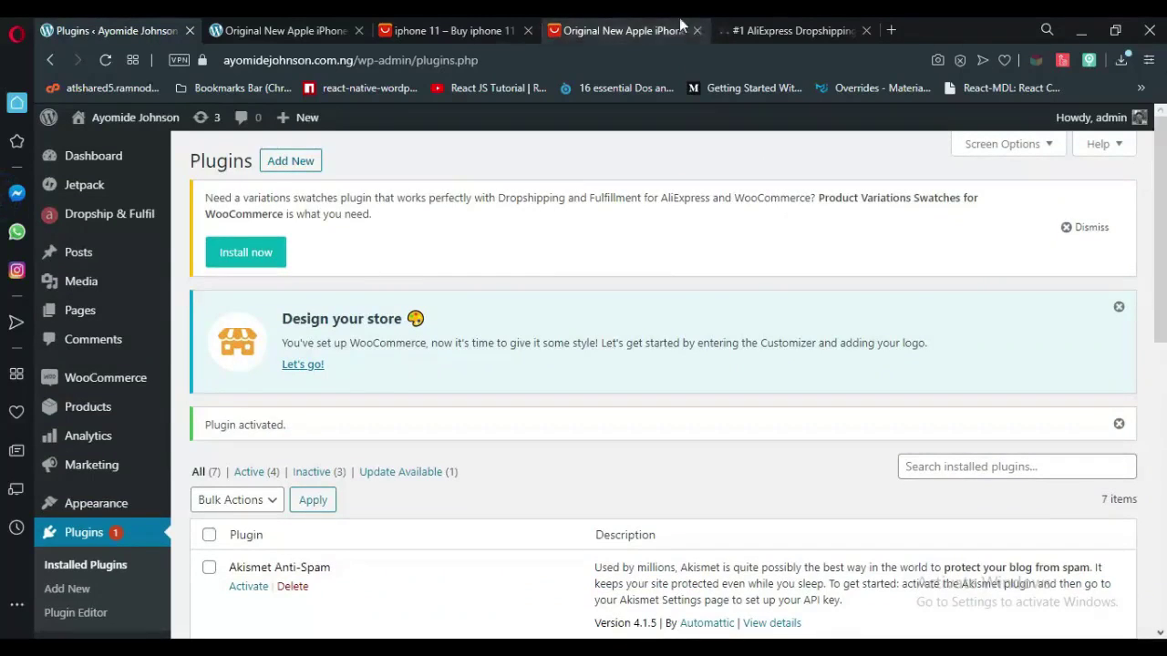
Glance at the AliDropship page, return to the installed plugins and open the settings of Dropshipping and Fulfillment for AliExpress and WooCommerce
left_click(748, 31)
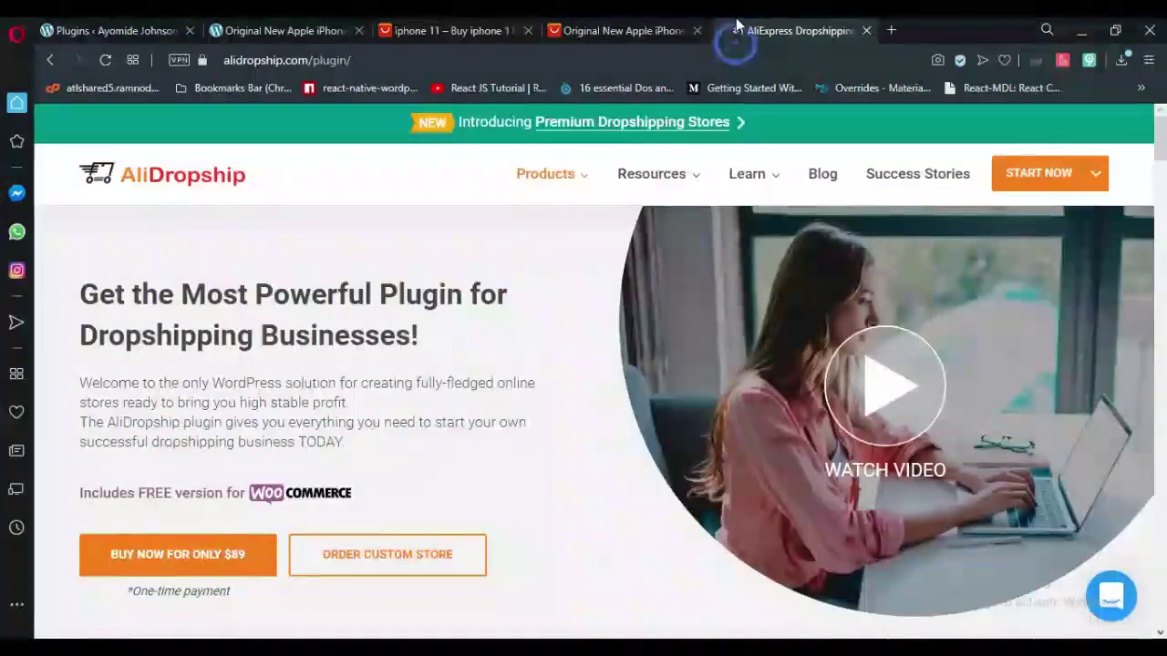
left_click(105, 30)
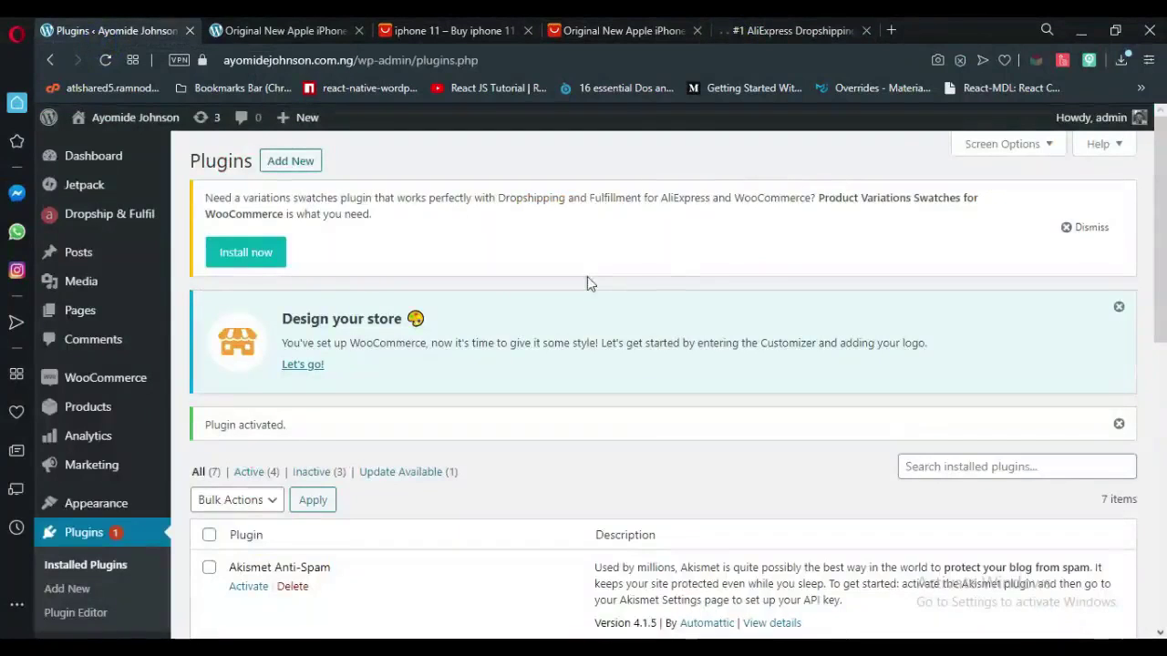
left_click_drag(1164, 314, 1163, 436)
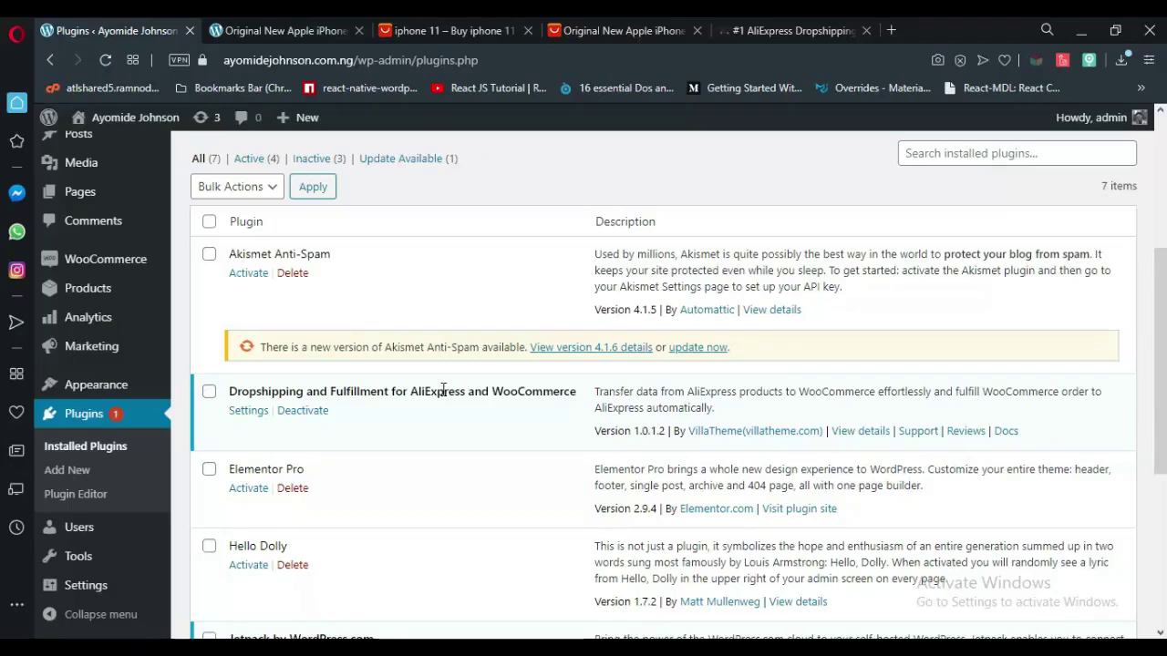
left_click(260, 414)
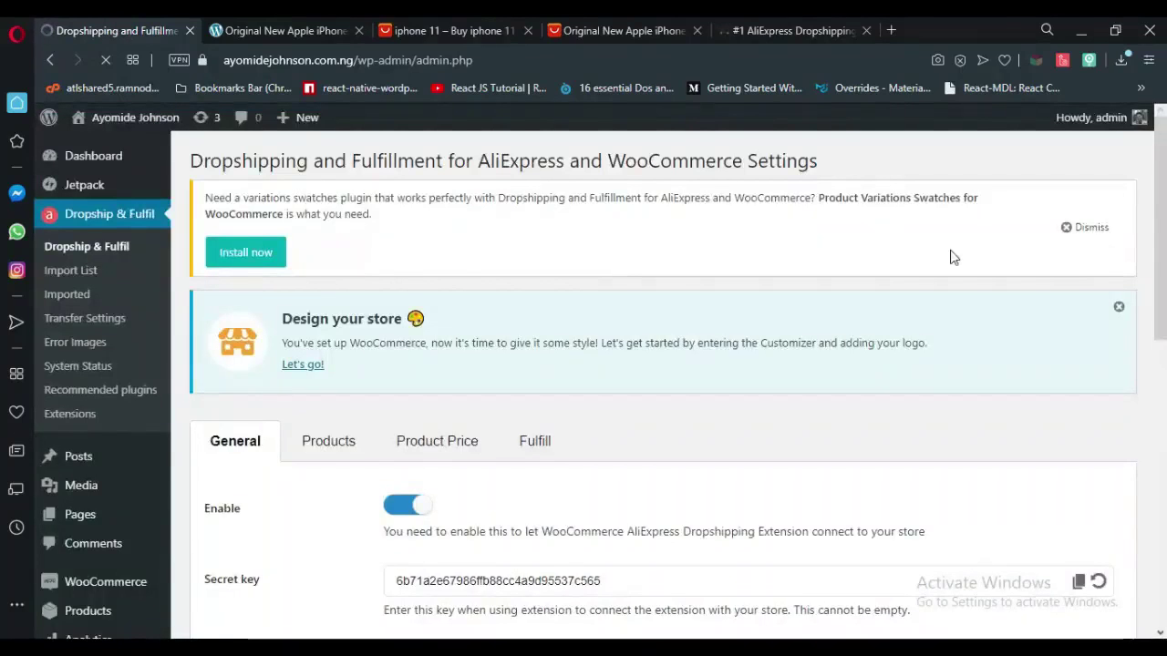
Review the plugin's general settings and select the whole secret key used to connect the browser extension
scroll(2, 333, "down", 2)
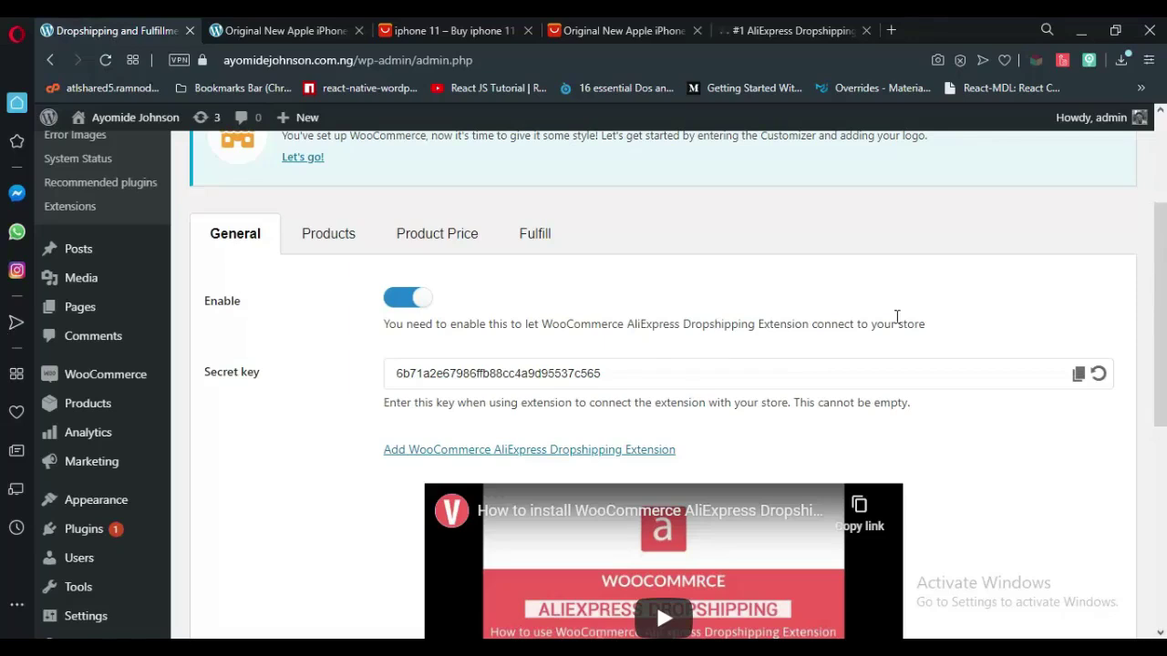
left_click(461, 365)
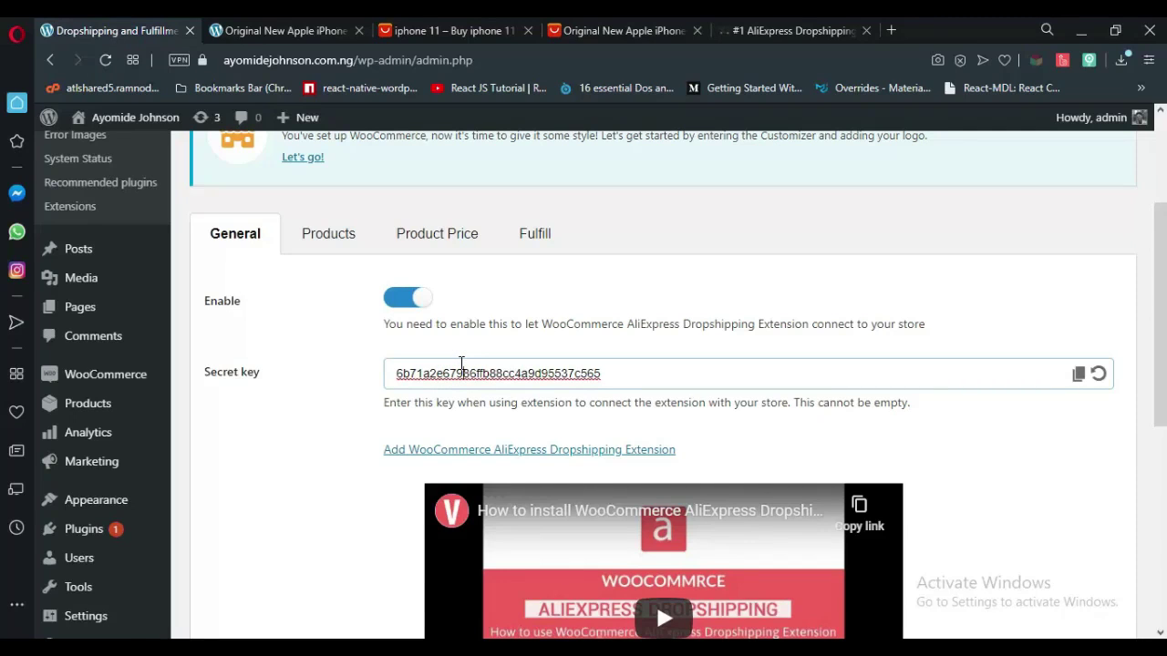
double_click(525, 373)
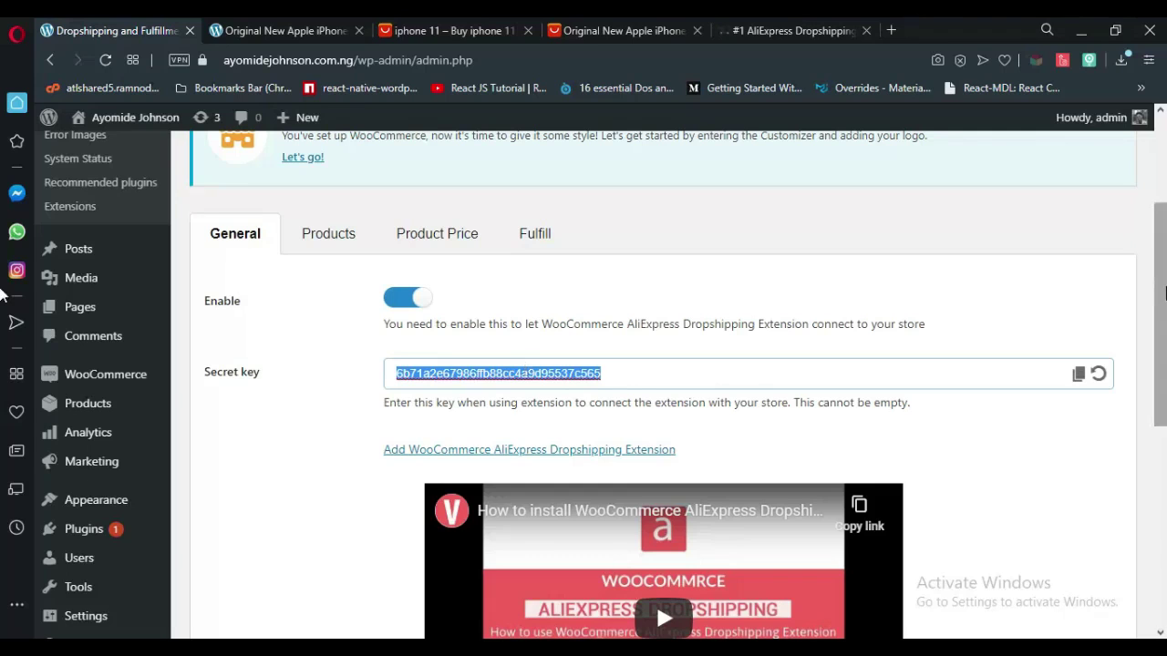
Open the WooCommerce AliExpress Dropshipping Extension's store page from the plugin settings and add it to Opera, accepting the compatibility notice
left_click_drag(1165, 292, 1157, 314)
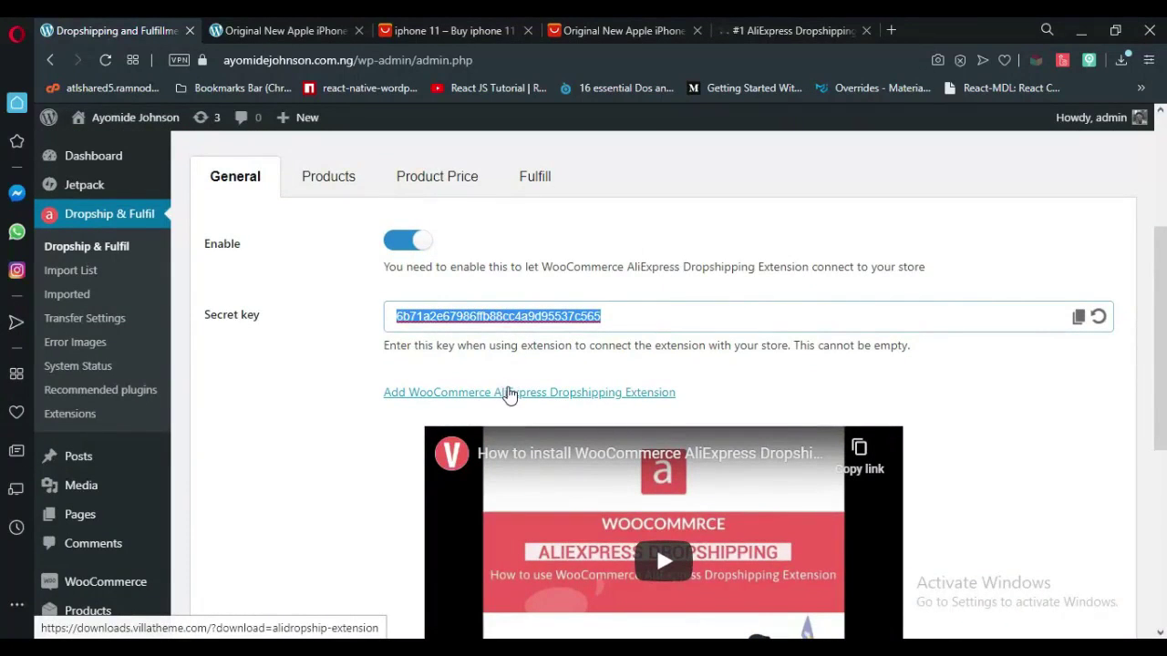
left_click(508, 394)
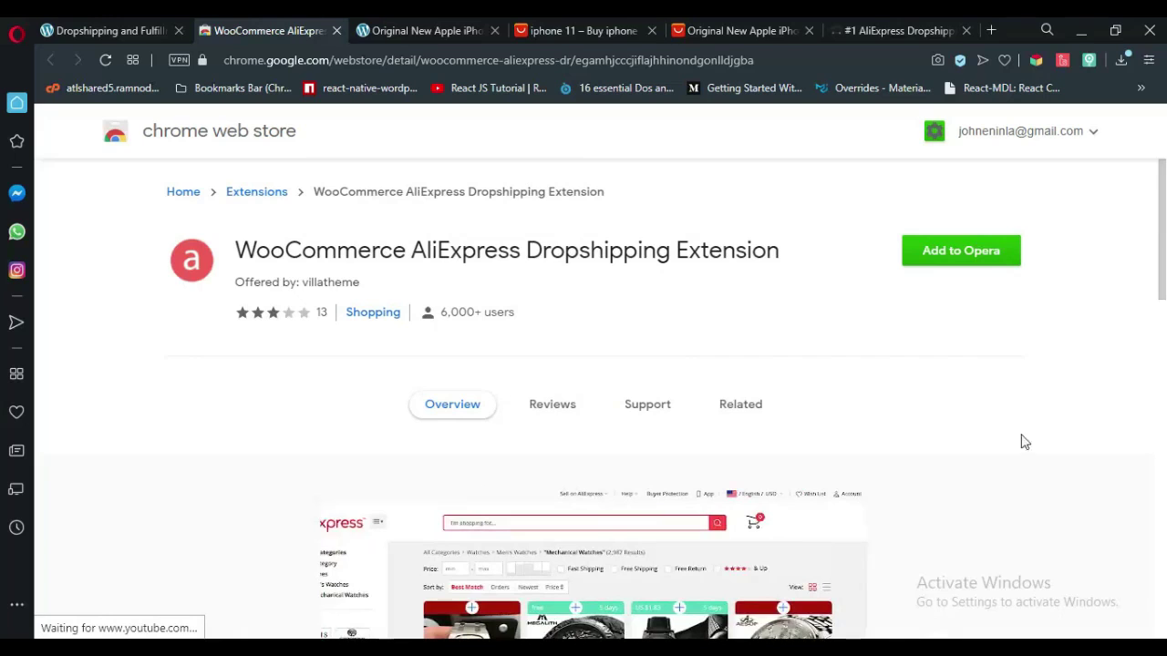
left_click(959, 255)
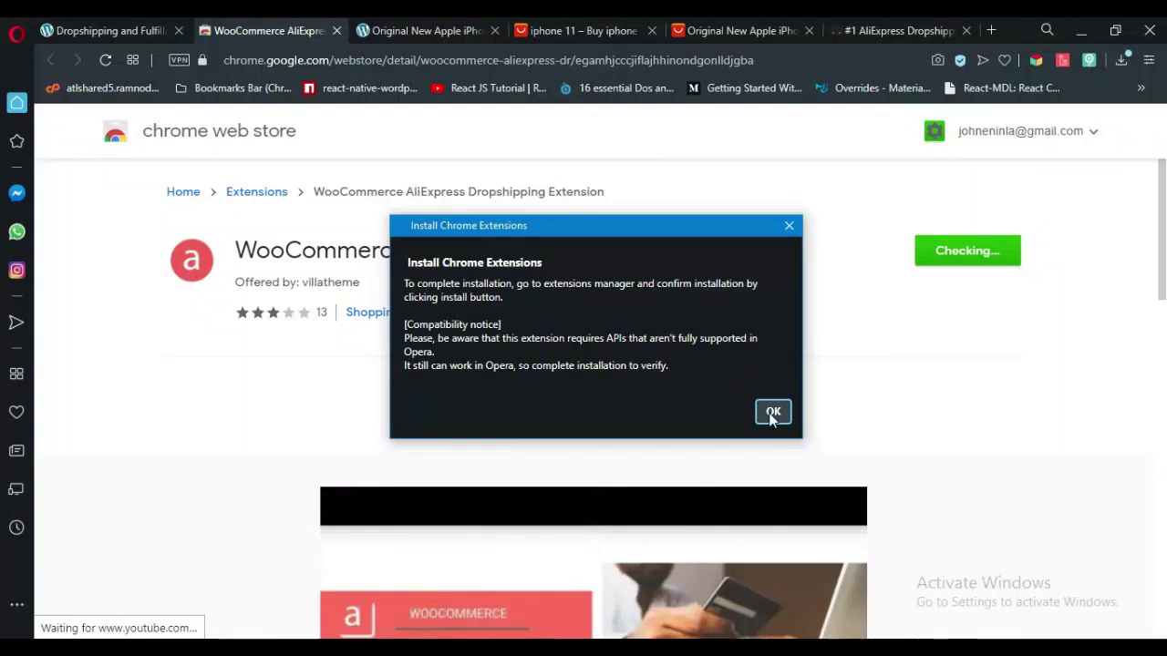
left_click(772, 413)
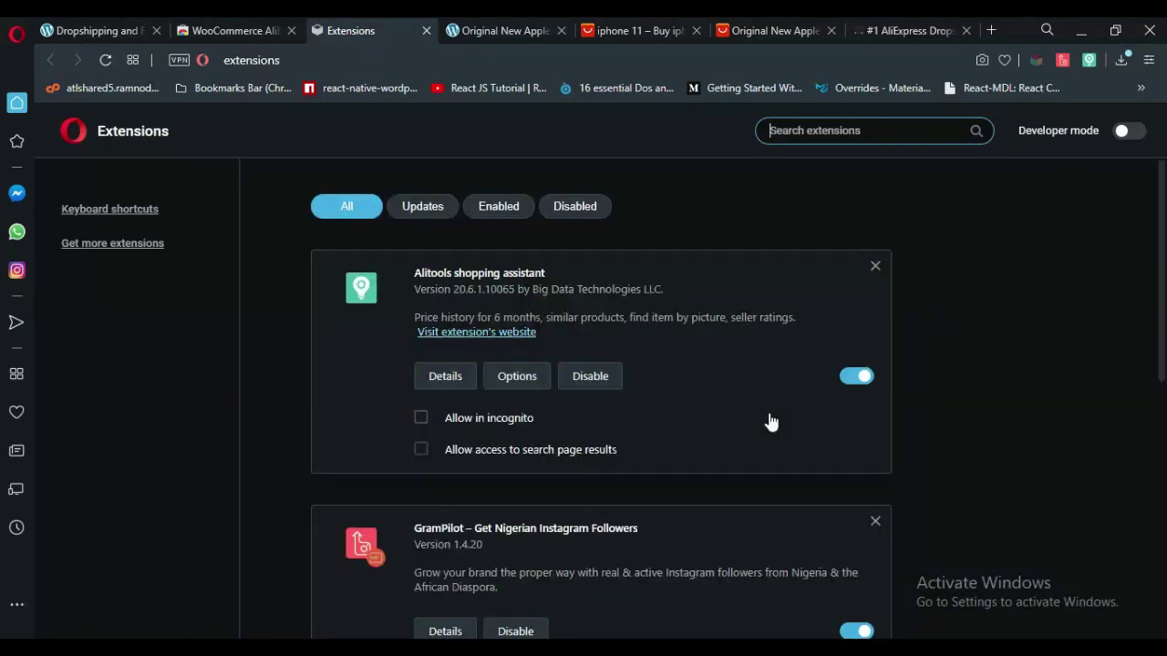
Enable and install the WooCommerce AliExpress Dropshipping Extension in the extensions manager, approve its permissions and dismiss the notification
scroll(771, 422, "down", 1)
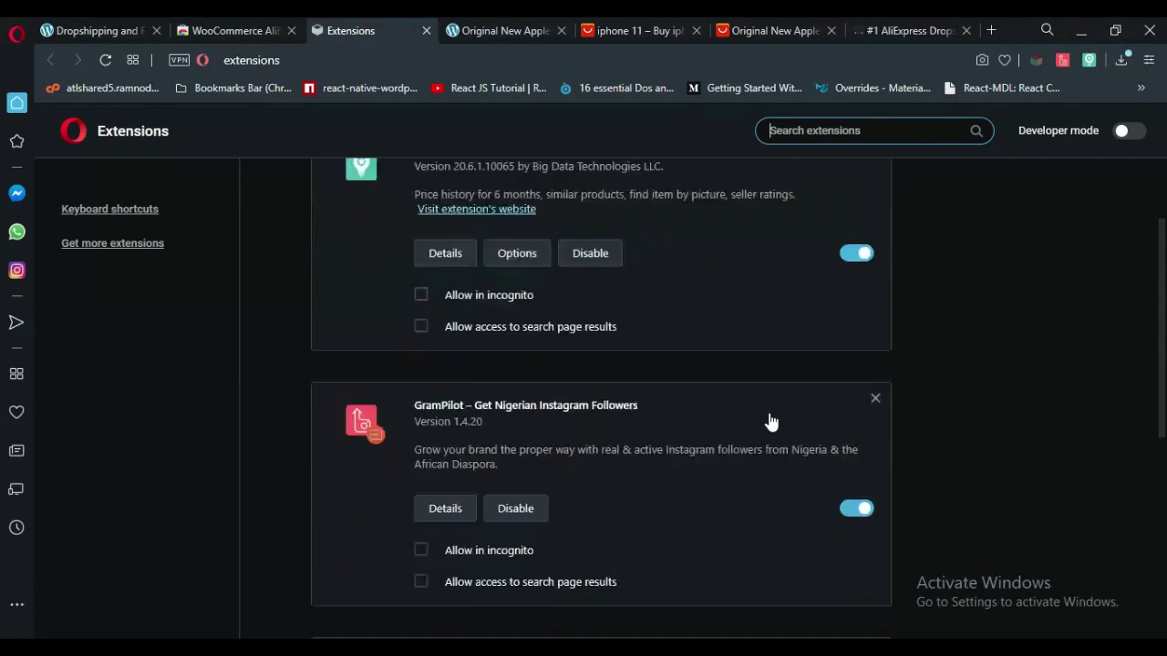
scroll(771, 422, "up", 2)
scroll(771, 421, "down", 1)
scroll(771, 421, "down", 3)
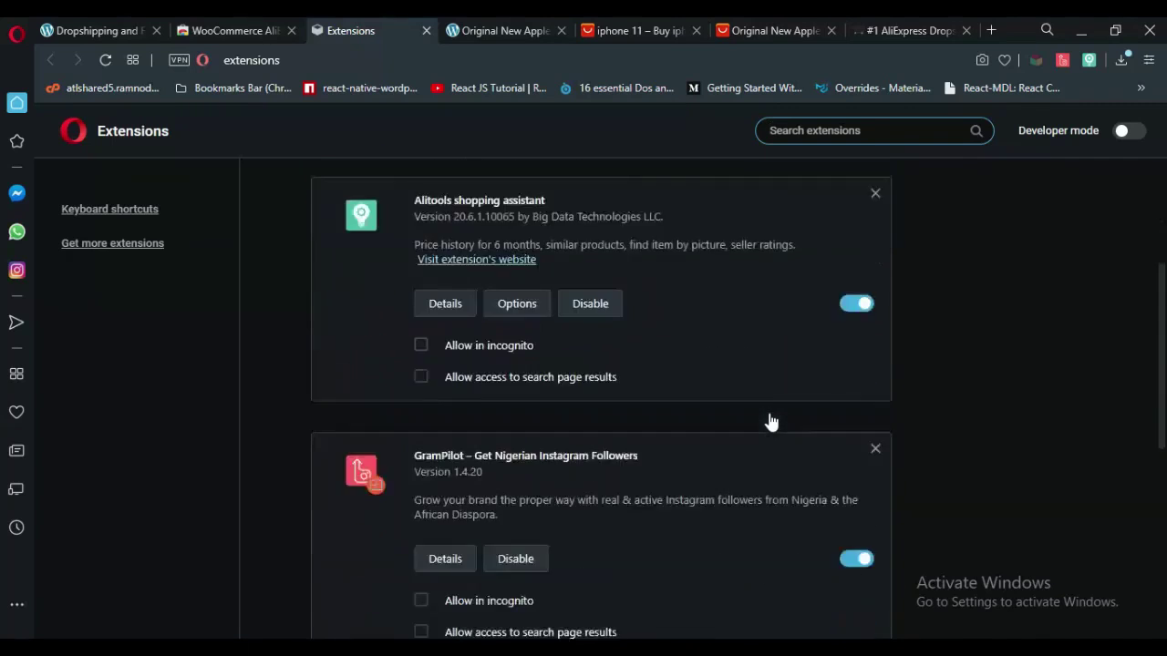
scroll(771, 422, "down", 2)
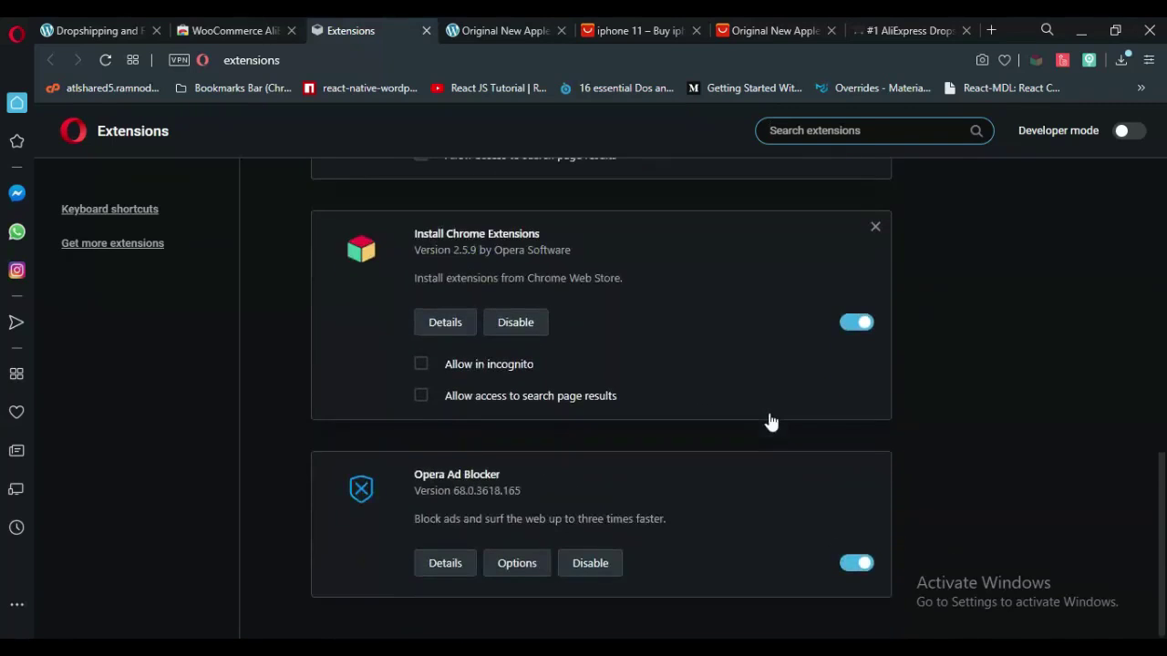
scroll(771, 421, "up", 5)
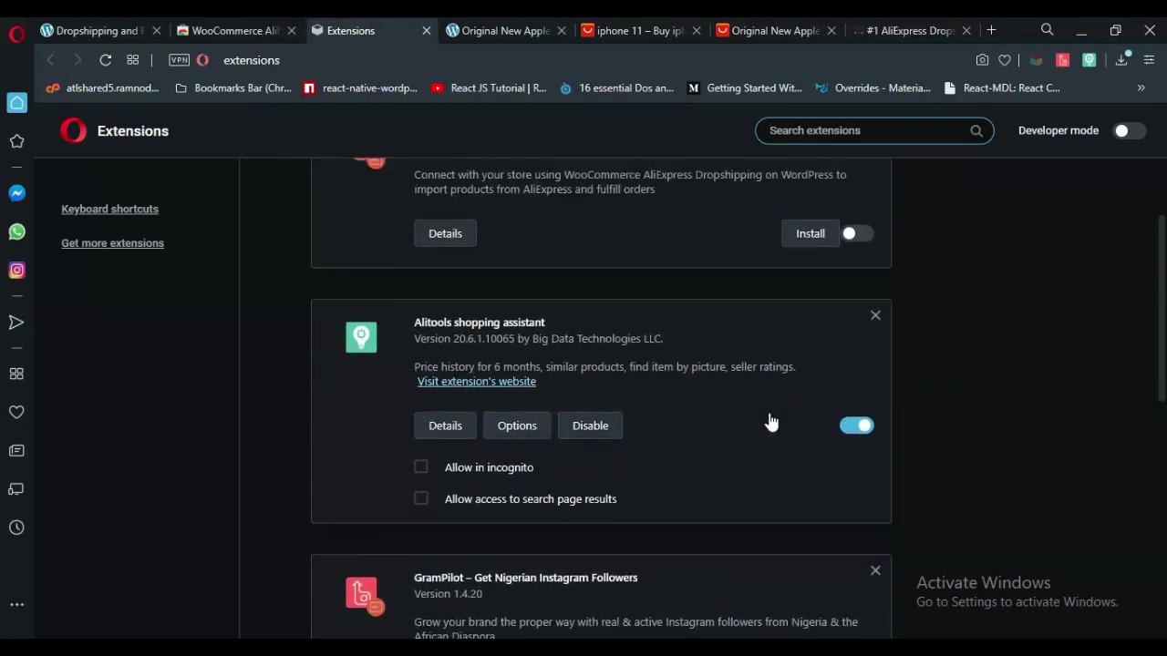
scroll(972, 364, "up", 2)
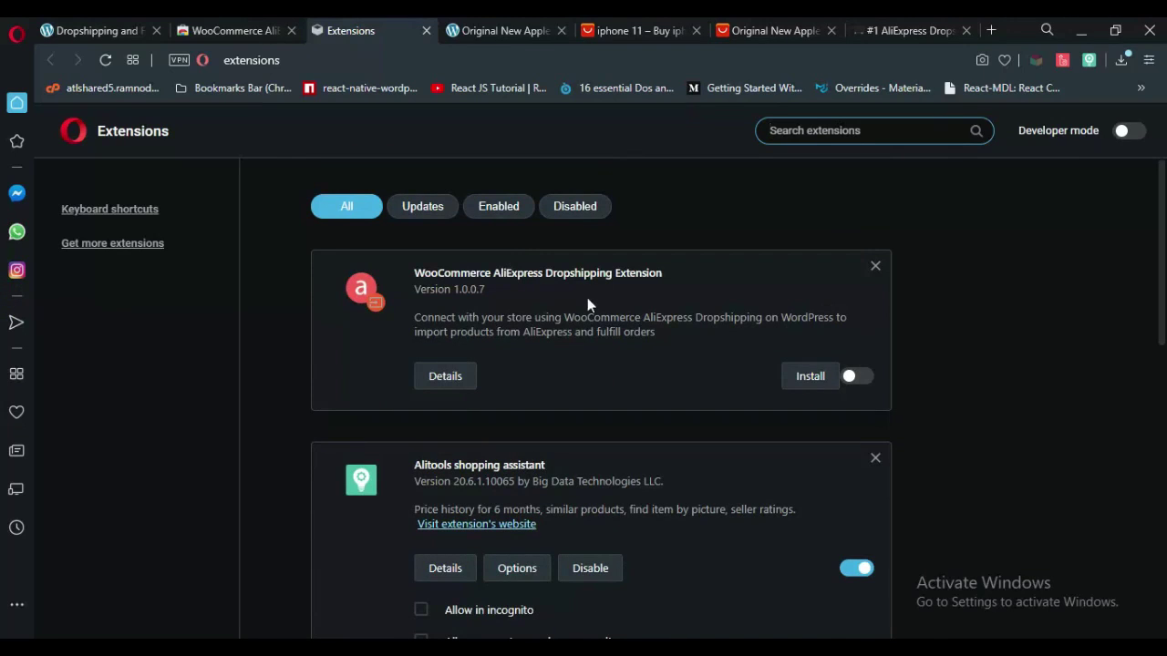
left_click(849, 378)
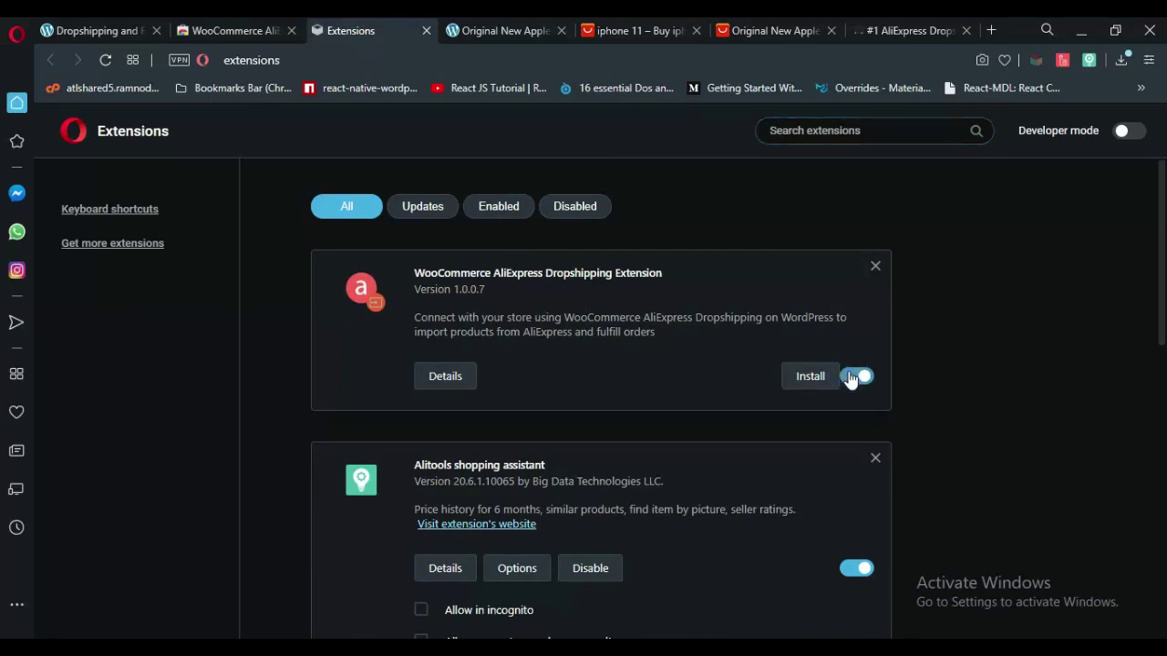
left_click(821, 378)
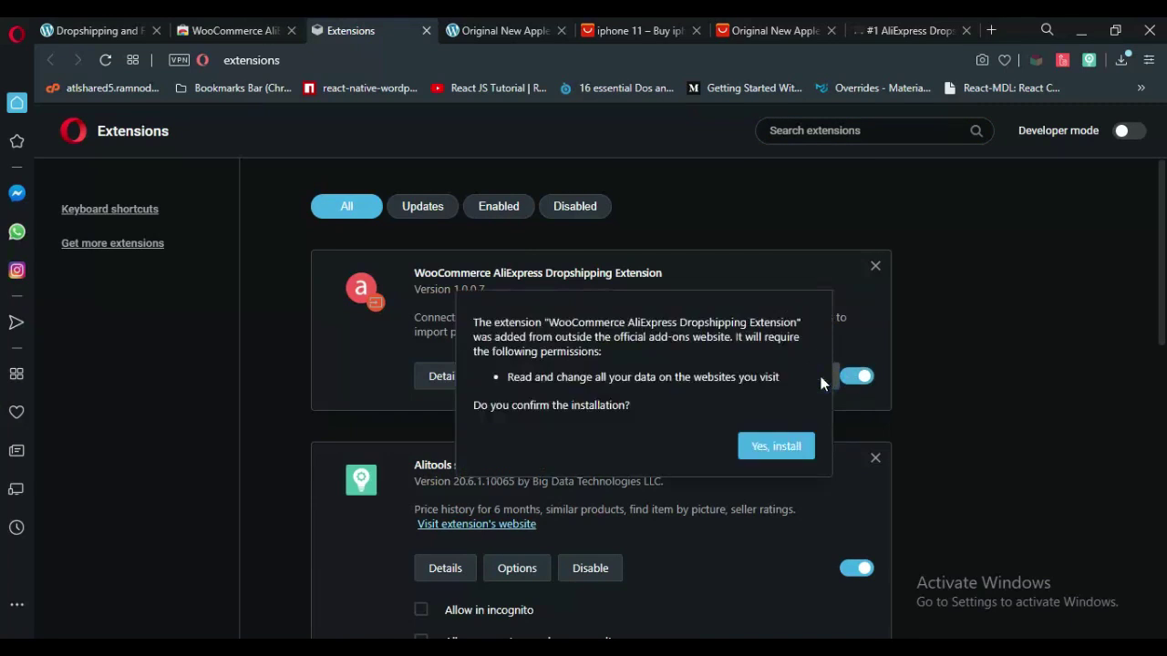
left_click(789, 447)
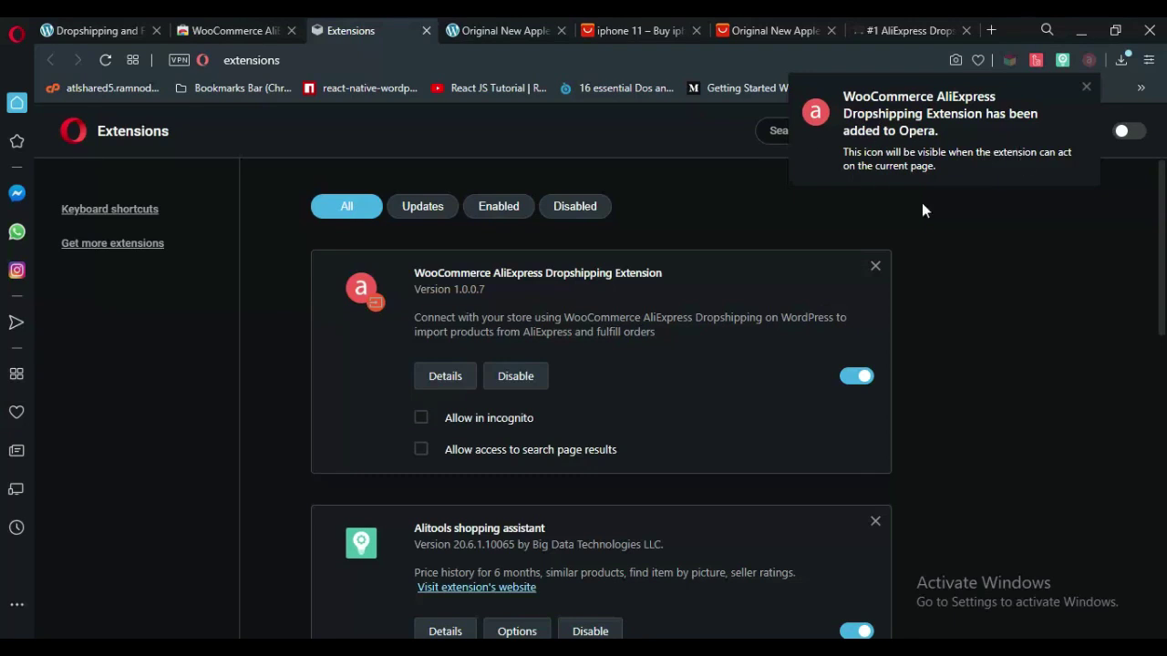
left_click(1087, 88)
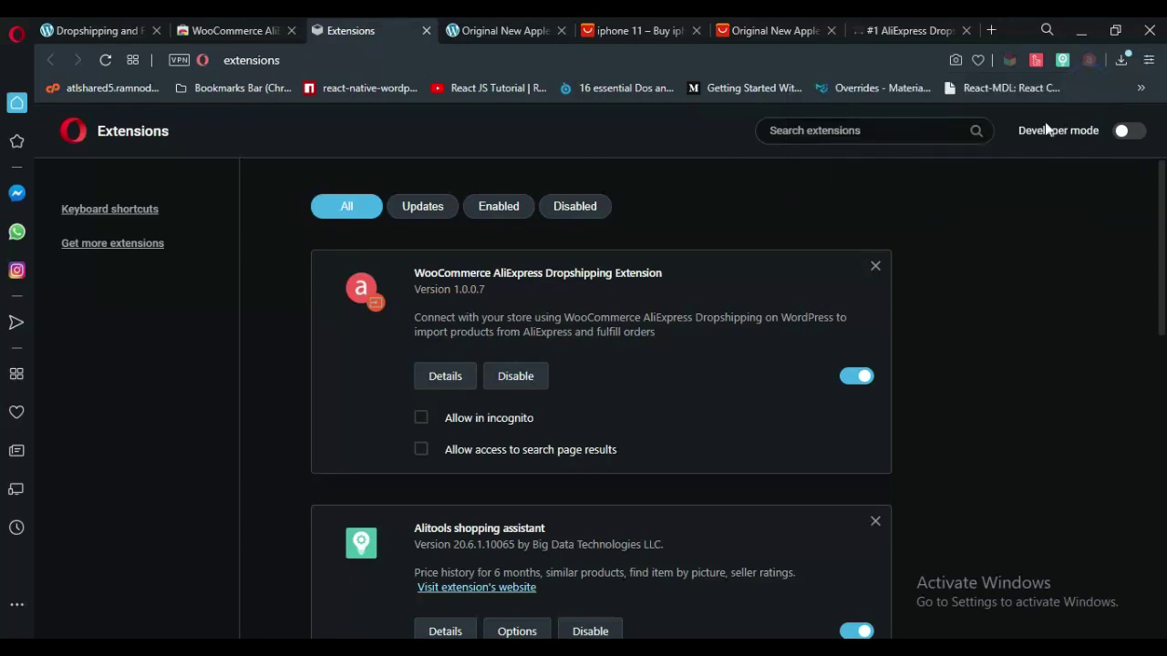
Close the extension's web store page, return to the dropshipping plugin's settings in WordPress and save them
left_click(225, 27)
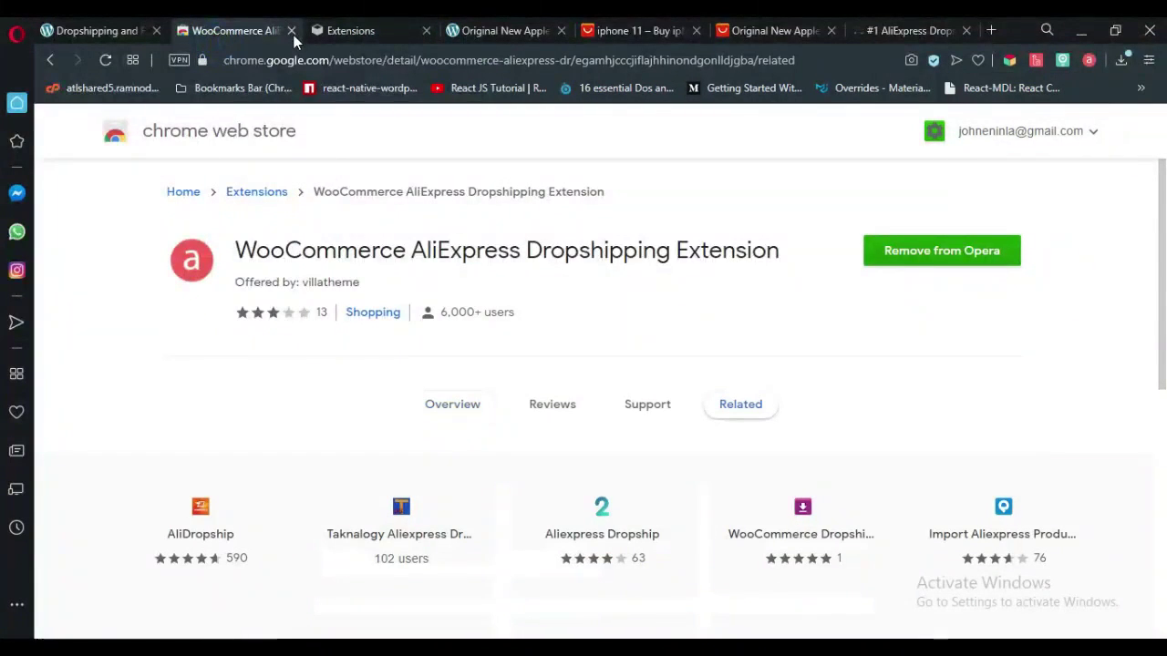
left_click(291, 30)
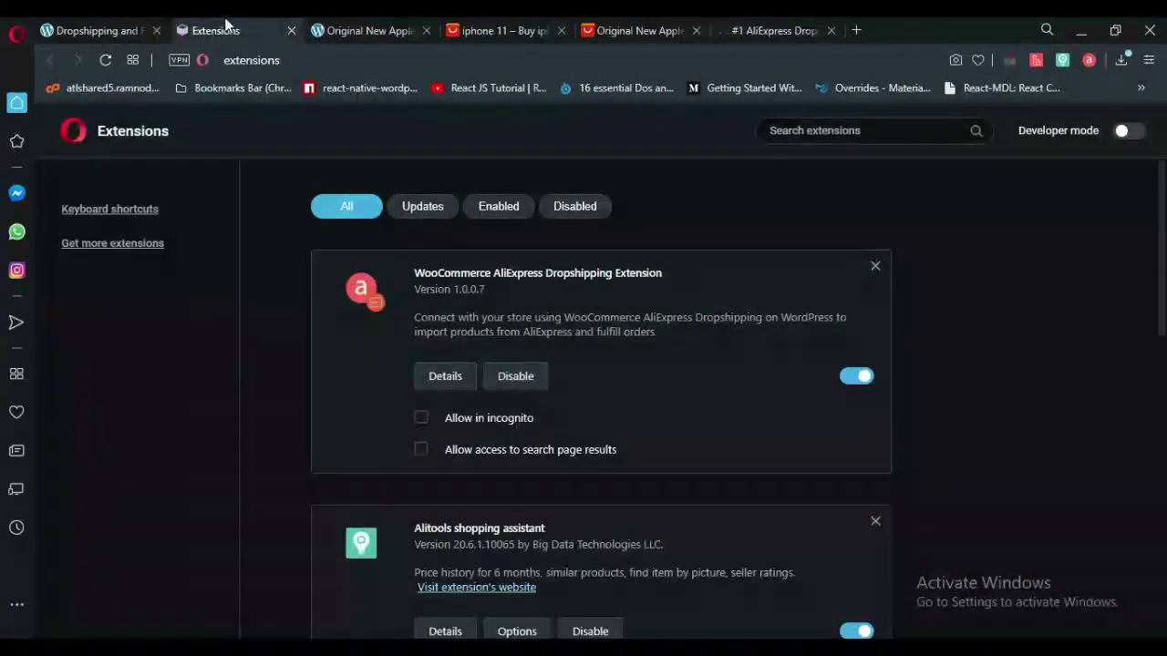
left_click(118, 22)
scroll(347, 350, "down", 5)
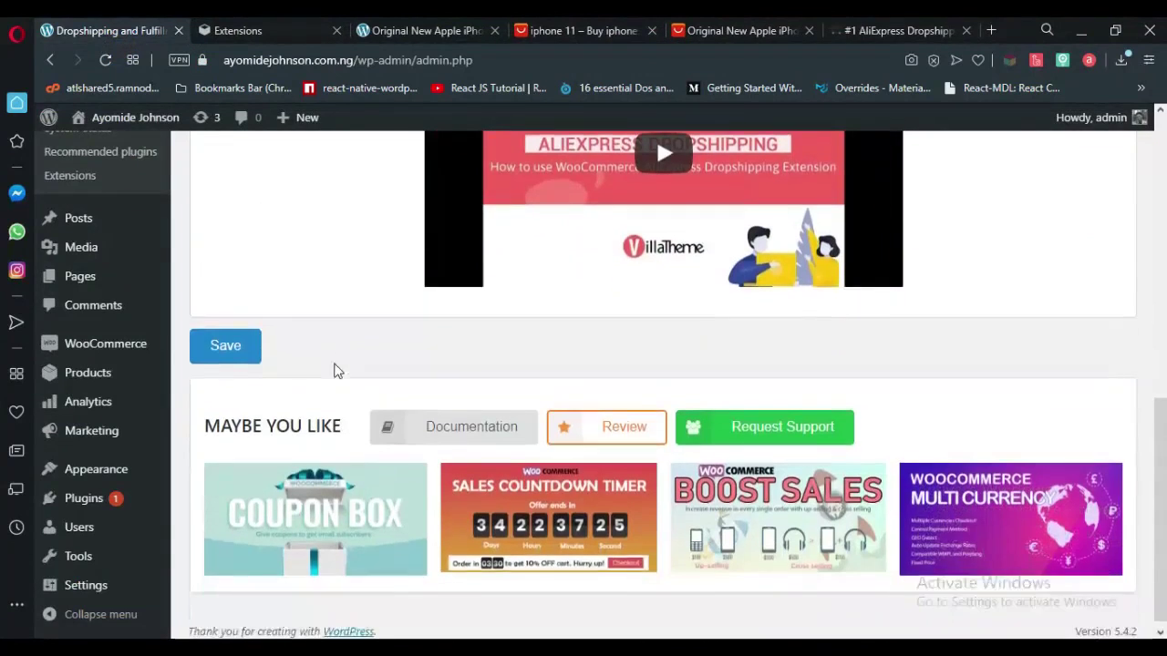
left_click(226, 338)
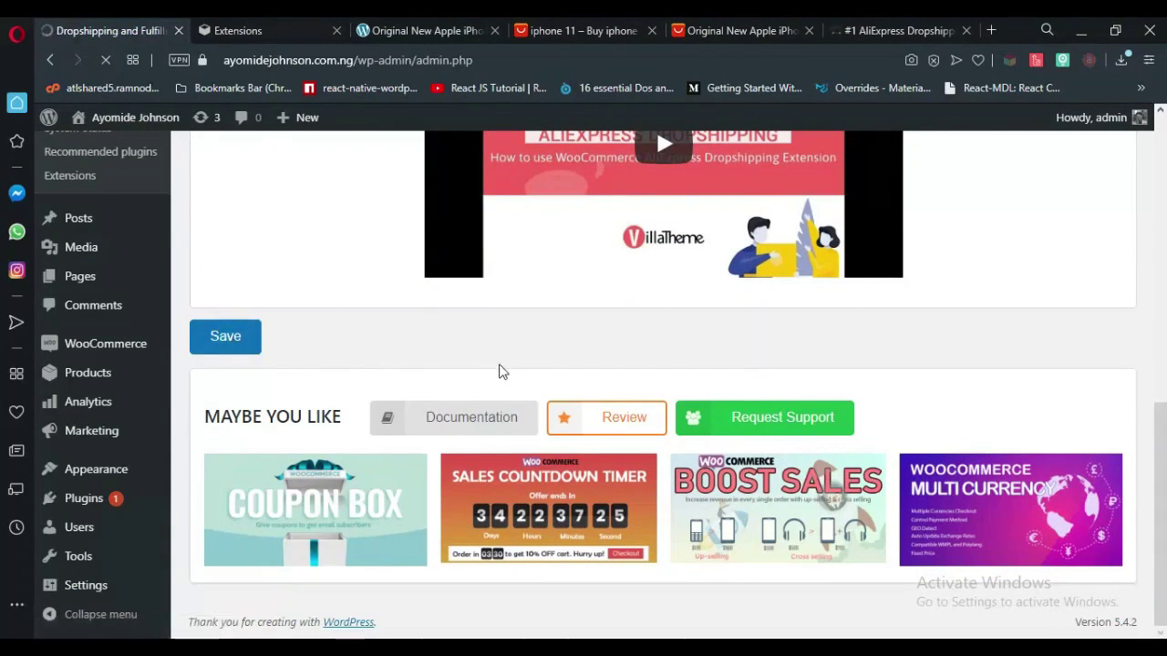
Look over the dropshipping plugin's general settings, switch to the iPhone 11 product page on AliExpress and reload it
scroll(507, 383, "down", 1)
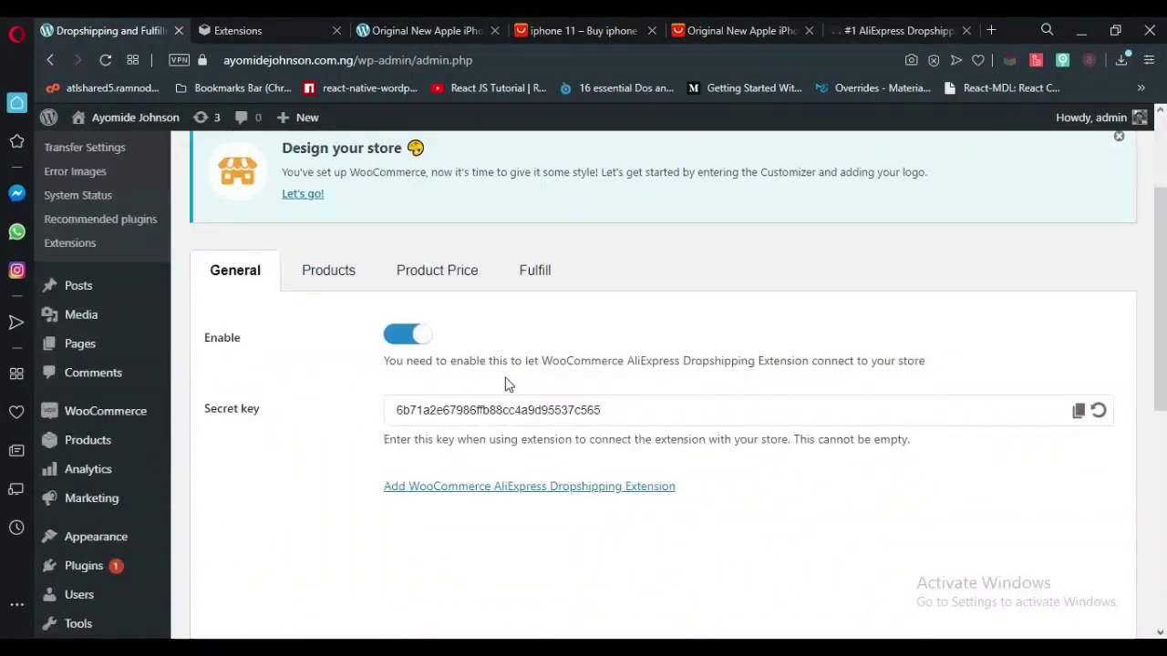
scroll(503, 390, "down", 4)
scroll(503, 401, "up", 6)
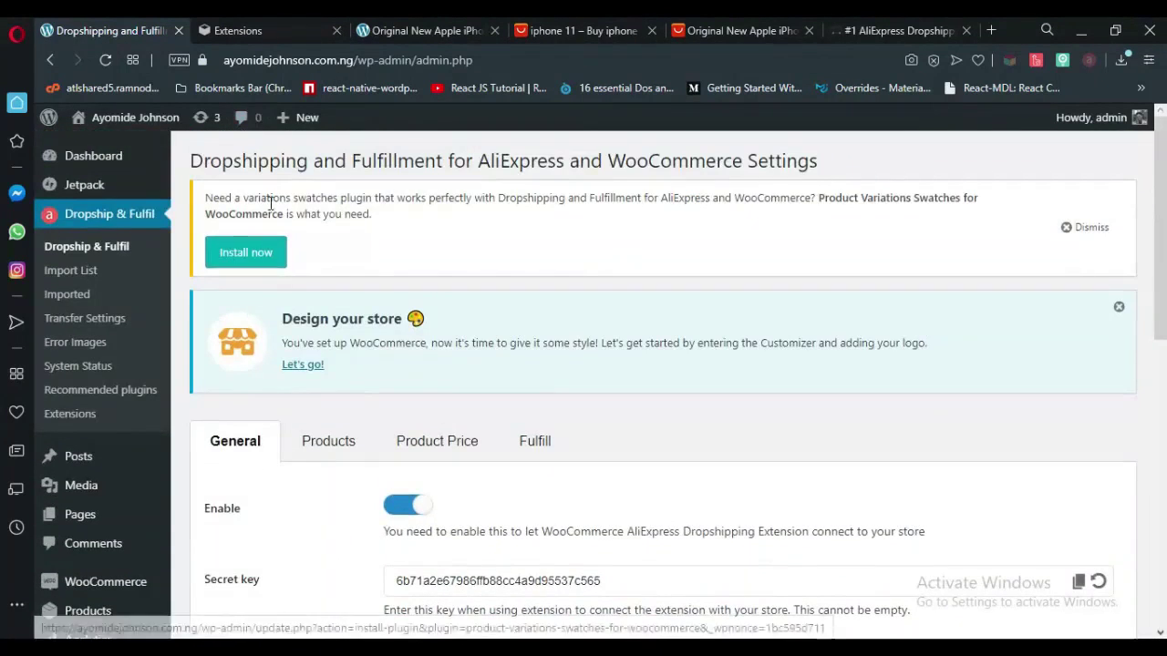
left_click(688, 27)
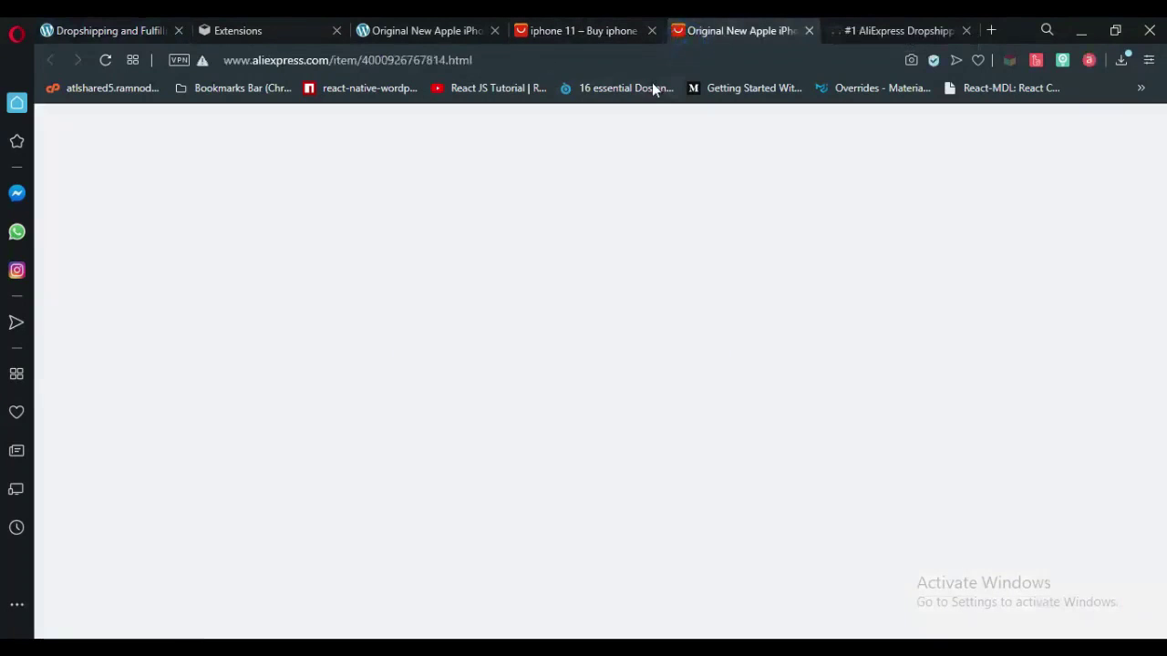
scroll(584, 338, "up", 3)
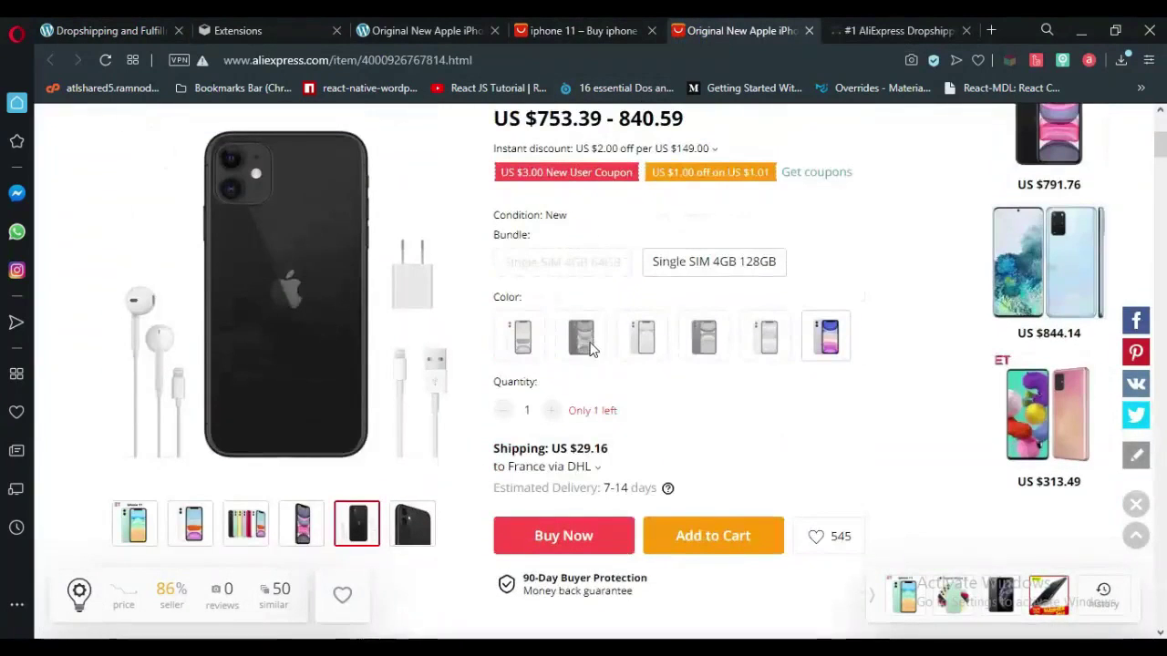
scroll(604, 302, "up", 4)
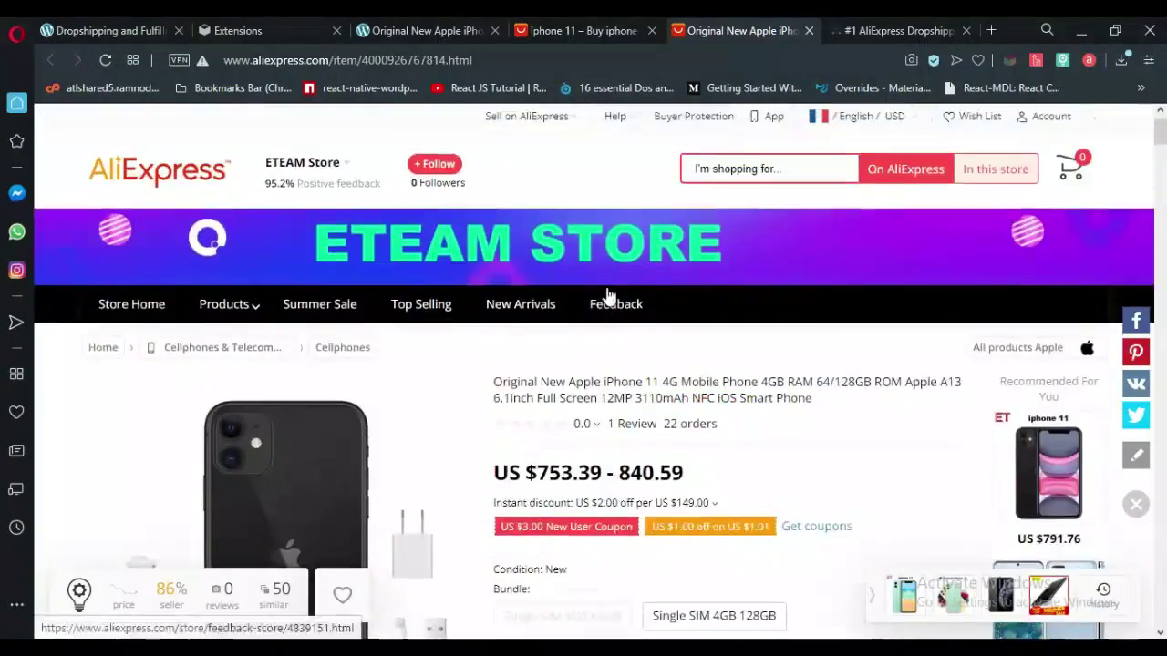
scroll(608, 298, "down", 2)
scroll(456, 310, "up", 2)
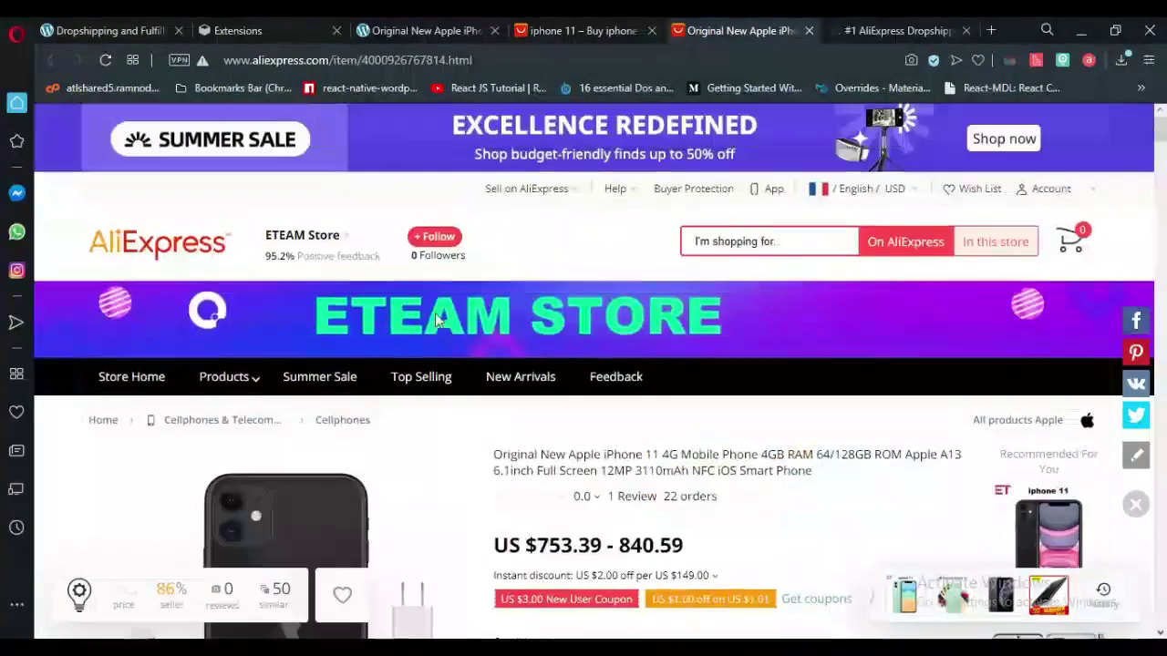
scroll(422, 332, "down", 2)
scroll(446, 327, "up", 3)
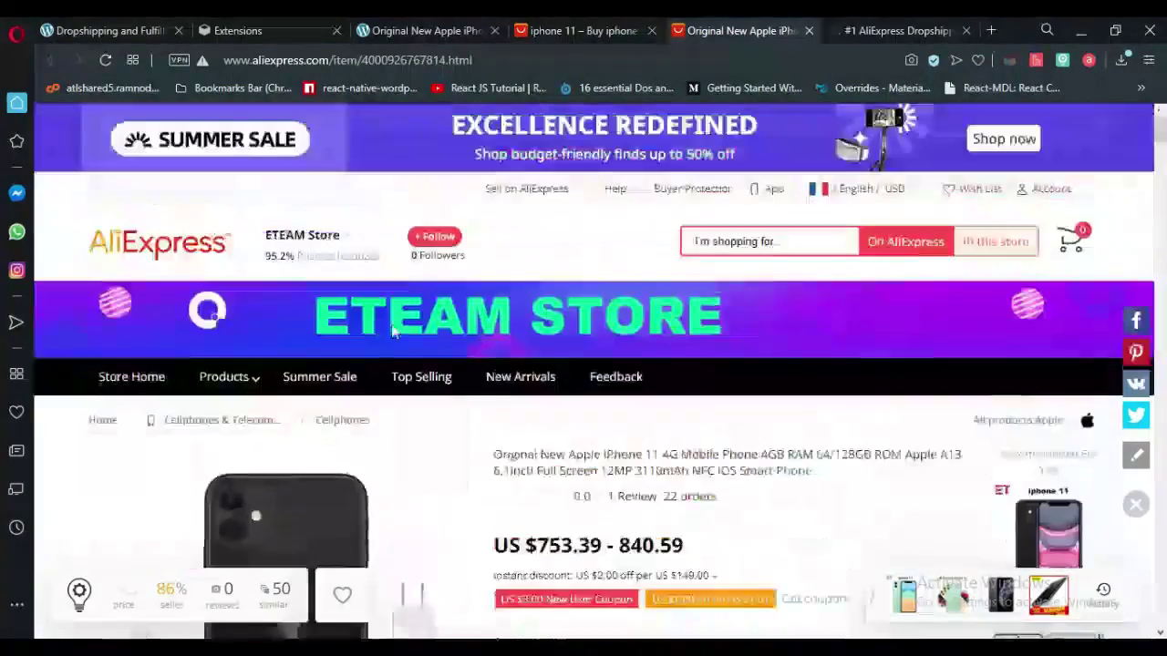
left_click(106, 60)
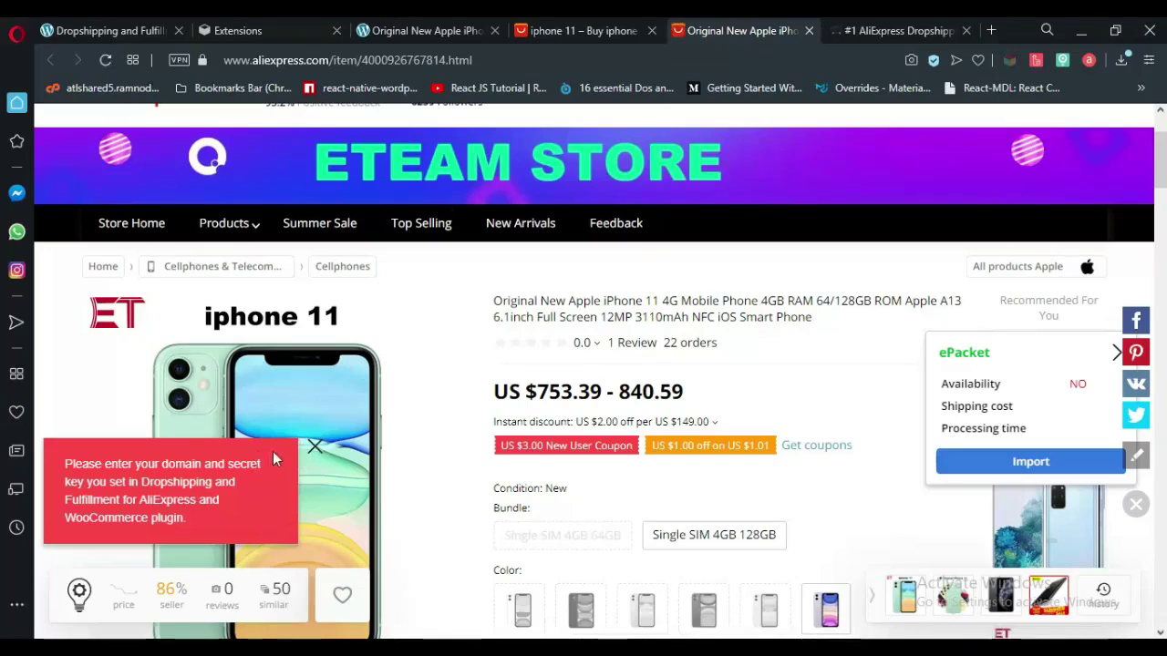
Look over the reloaded product page and open the WooCommerce AliExpress Dropshipping Extension's connection form at its Domain field
scroll(220, 464, "down", 2)
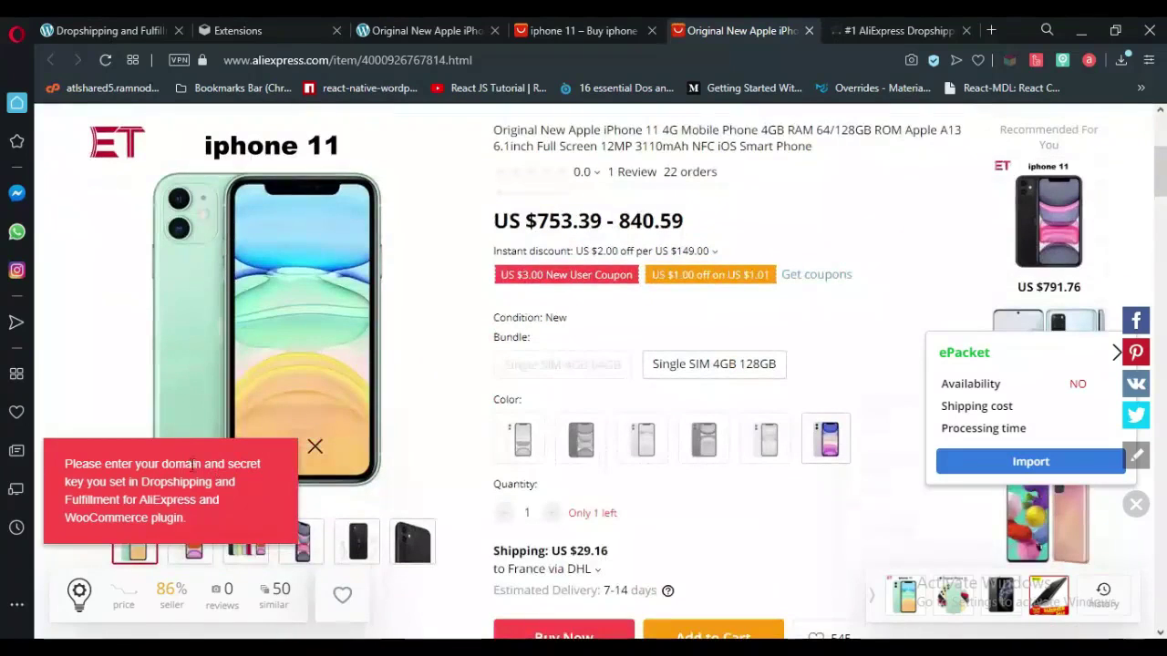
scroll(365, 495, "down", 2)
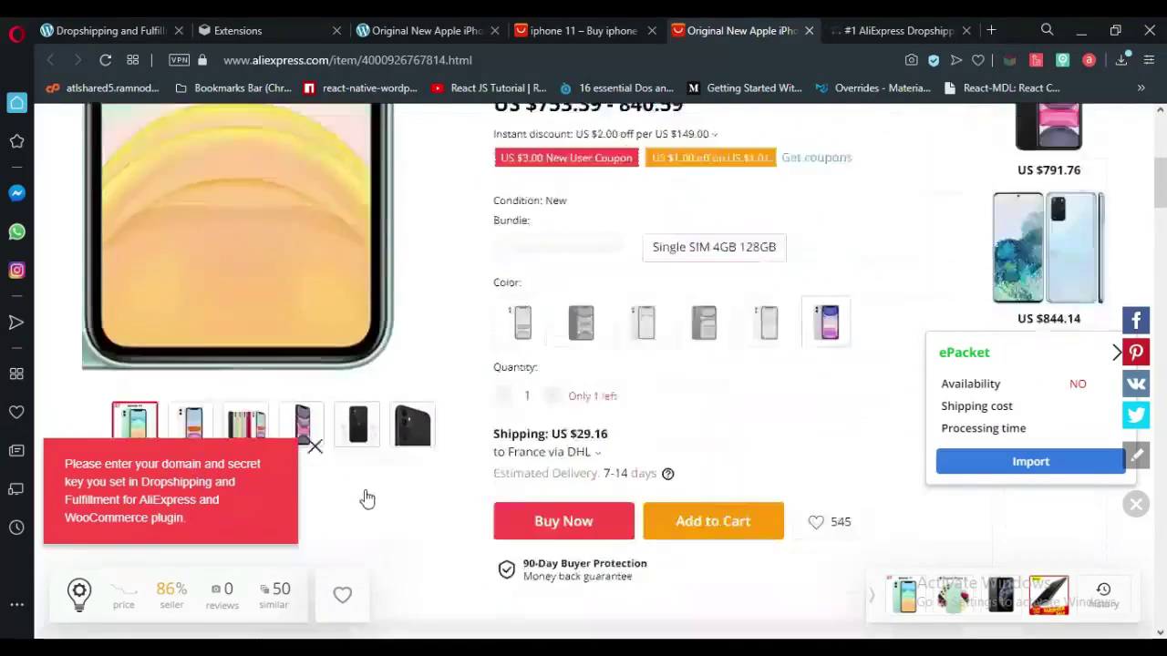
scroll(364, 492, "up", 5)
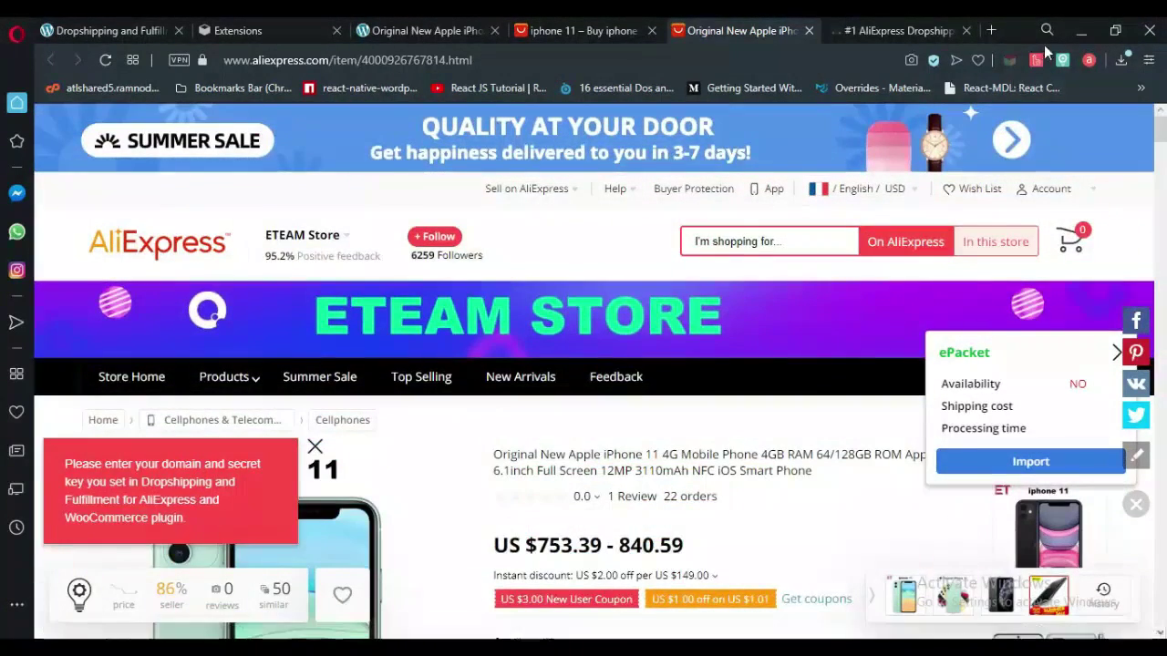
left_click(1088, 62)
left_click(1093, 62)
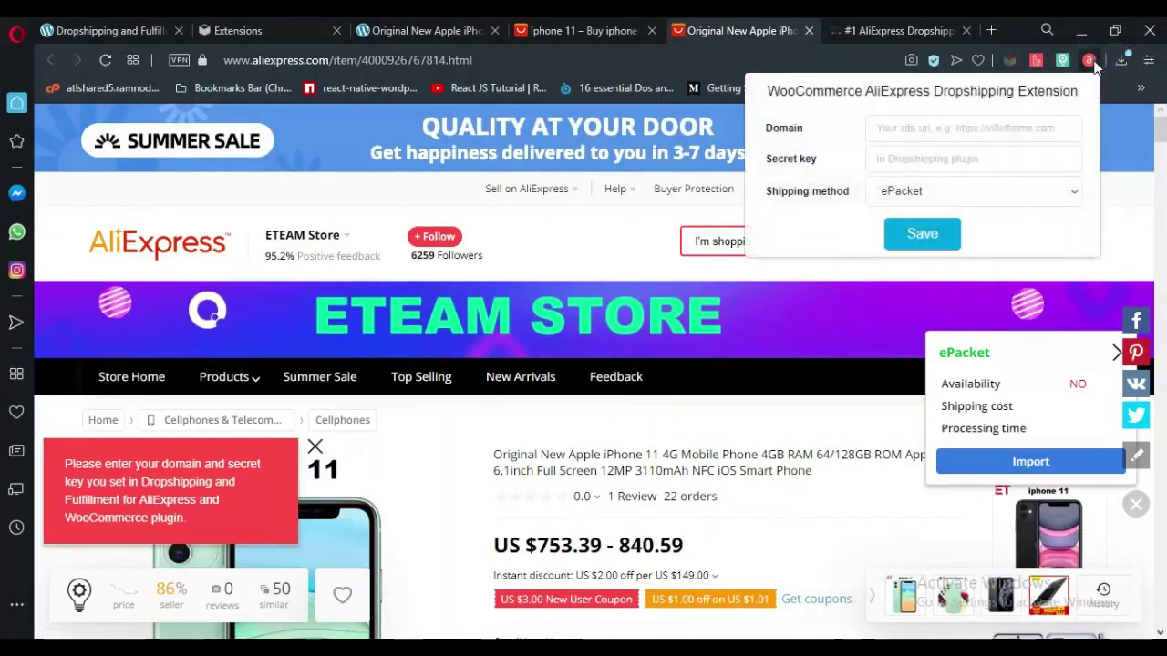
left_click(957, 132)
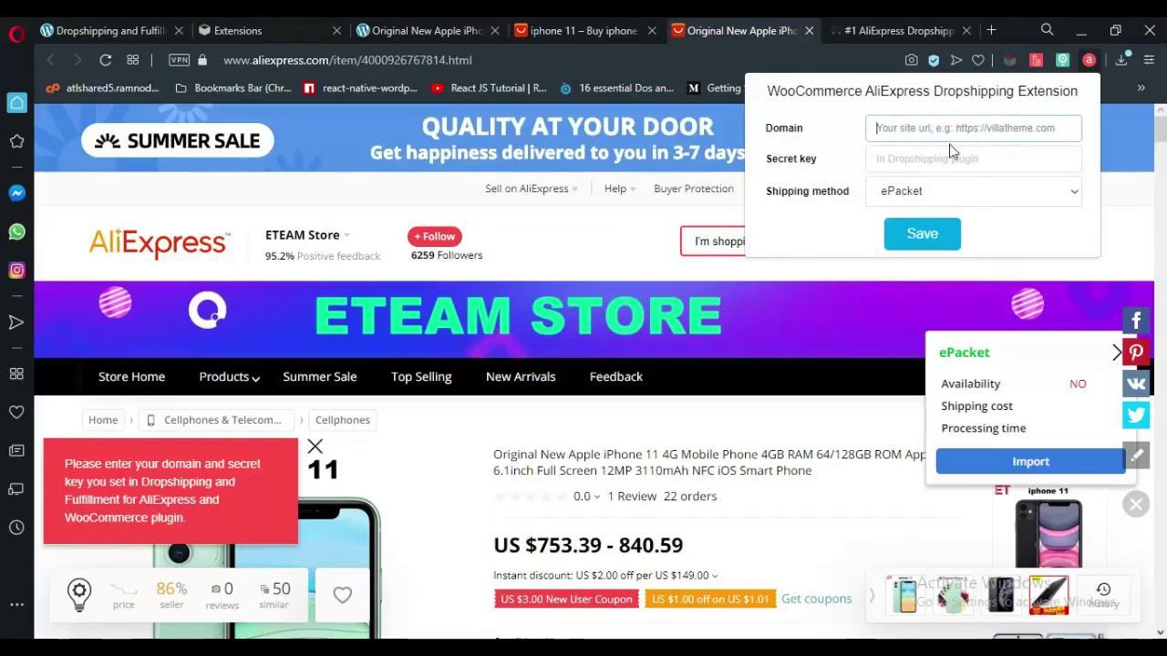
Return to the dropshipping plugin's settings page and copy the store's domain from its web address
left_click(82, 22)
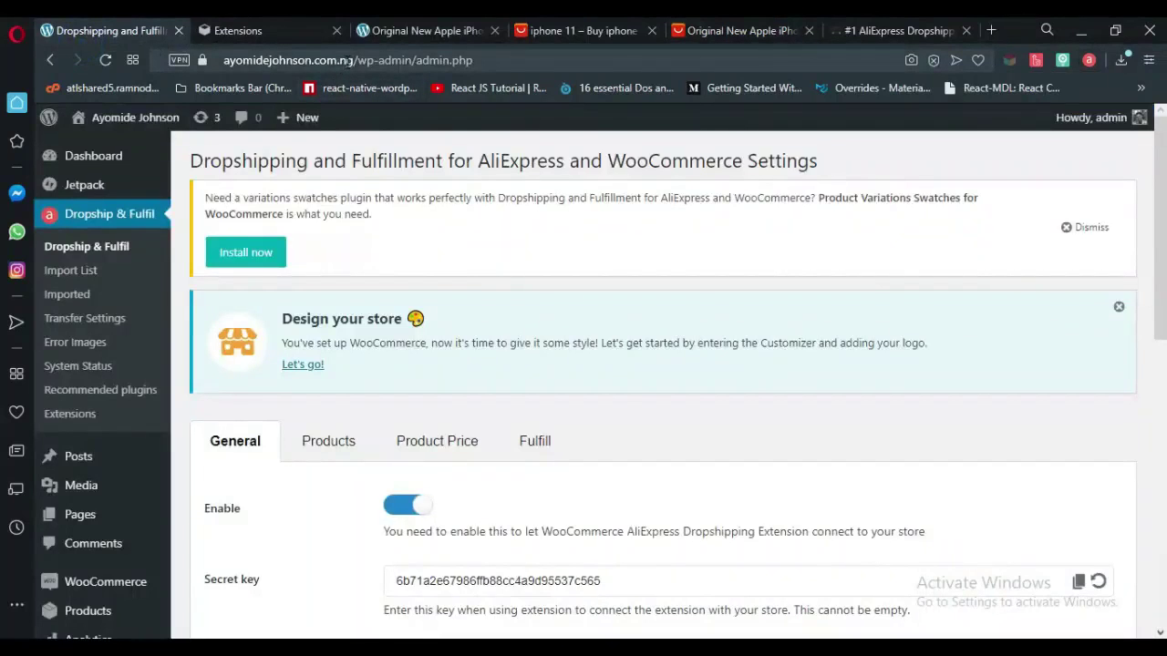
left_click_drag(355, 60, 225, 61)
key("ctrl+c")
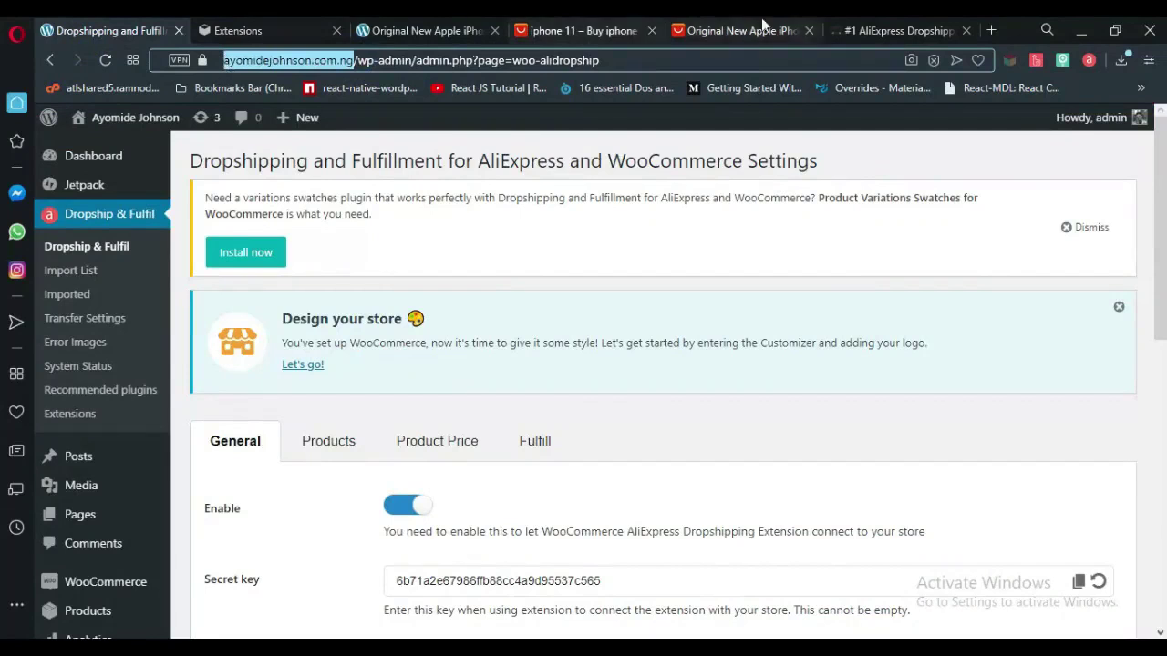
right_click(289, 59)
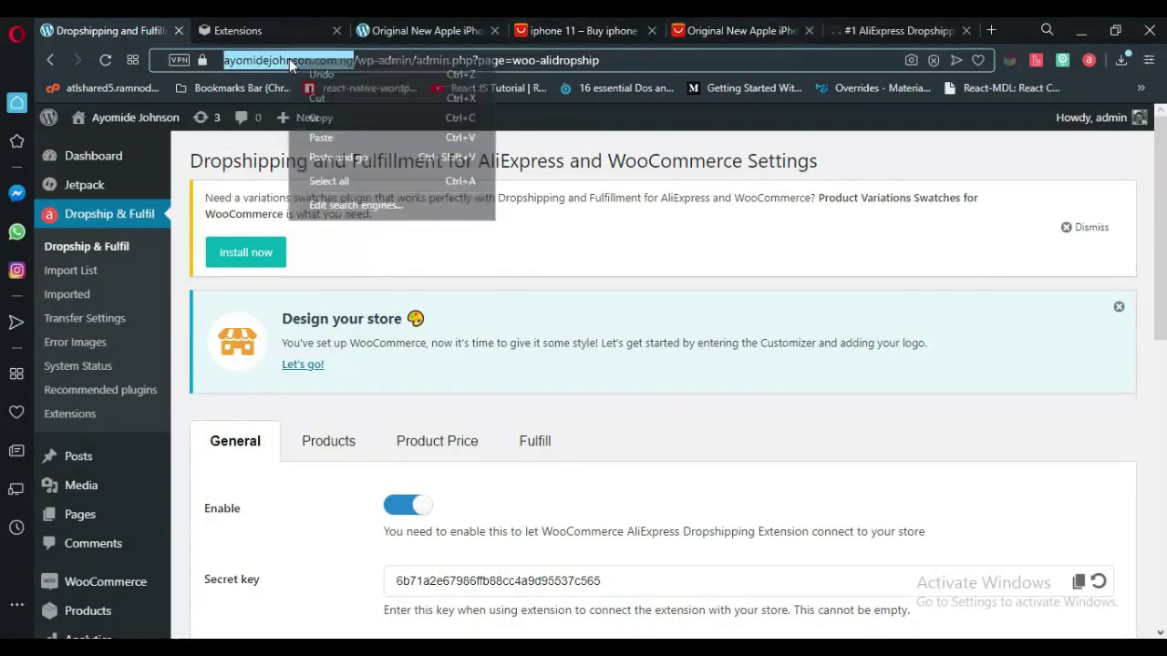
left_click(336, 125)
Reopen the extension's connection form on the AliExpress product page and paste the store's domain as the Domain
left_click(889, 30)
left_click(743, 30)
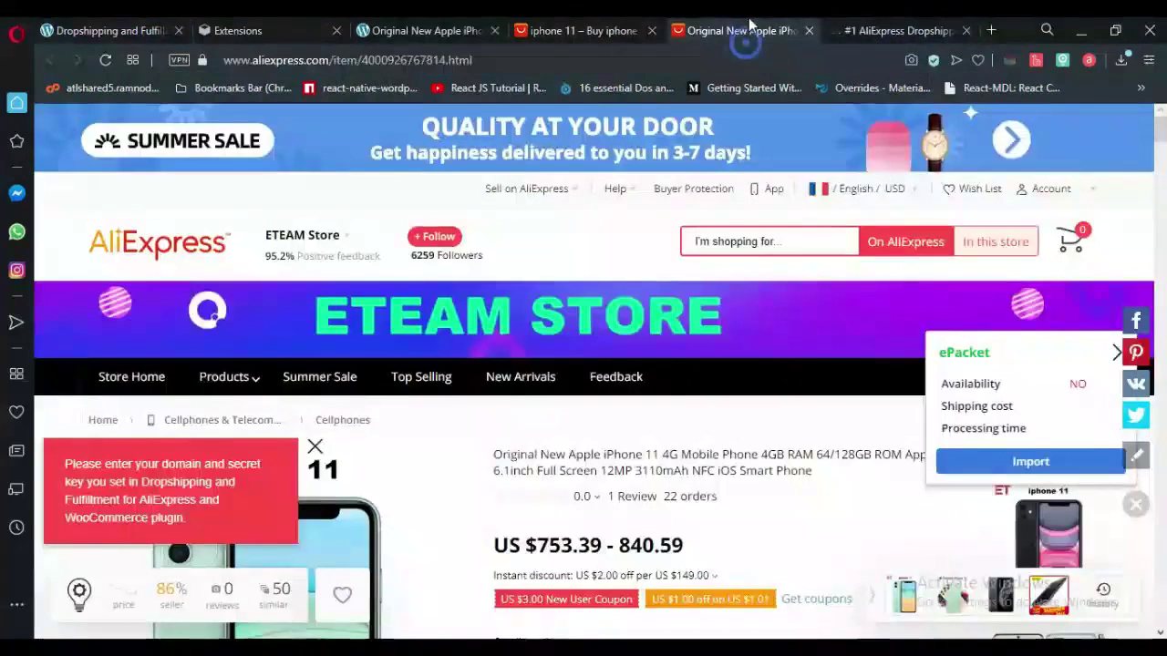
left_click(1088, 60)
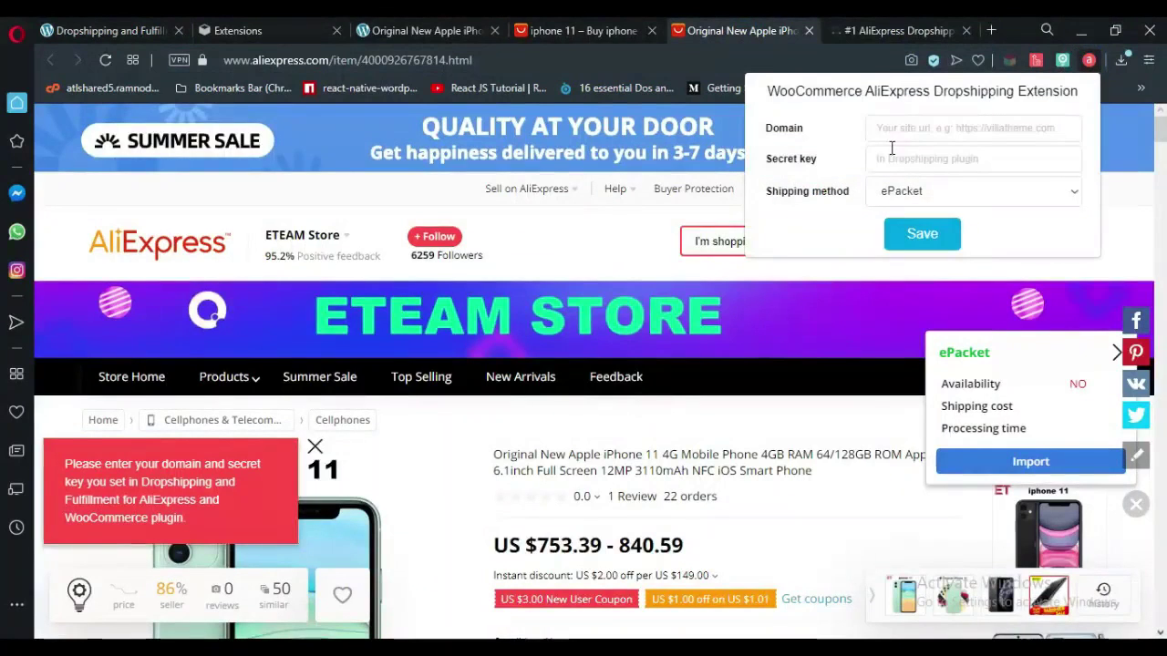
left_click(885, 128)
right_click(916, 128)
left_click(927, 249)
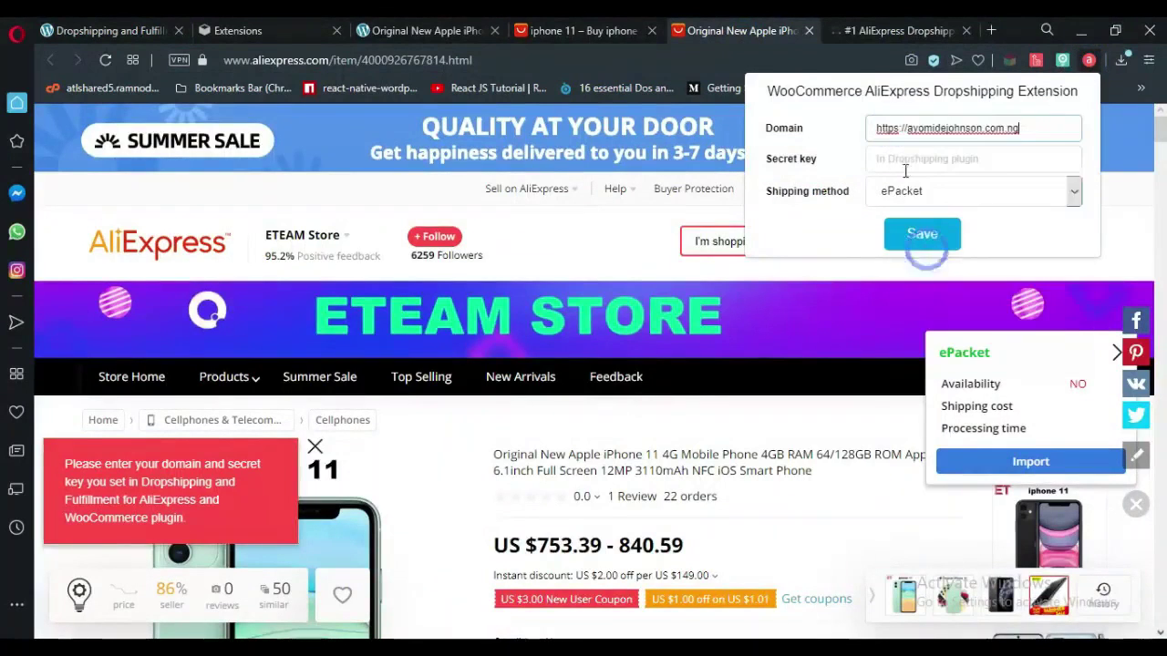
Return to the dropshipping plugin's general settings and copy the whole secret key
left_click(905, 169)
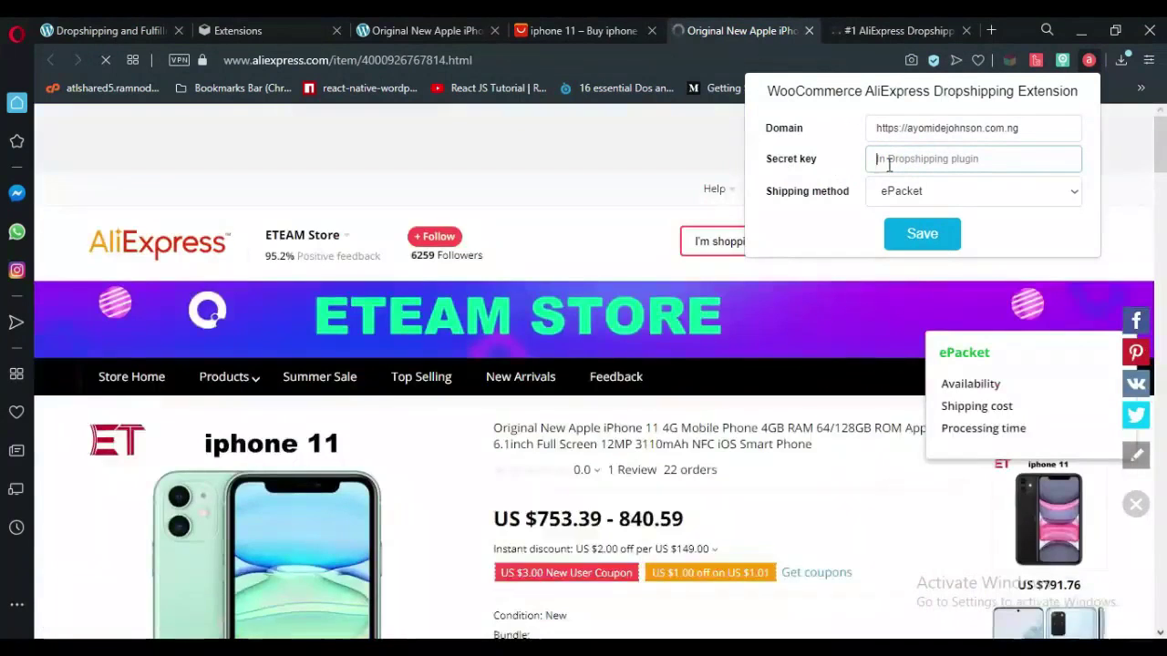
left_click(111, 17)
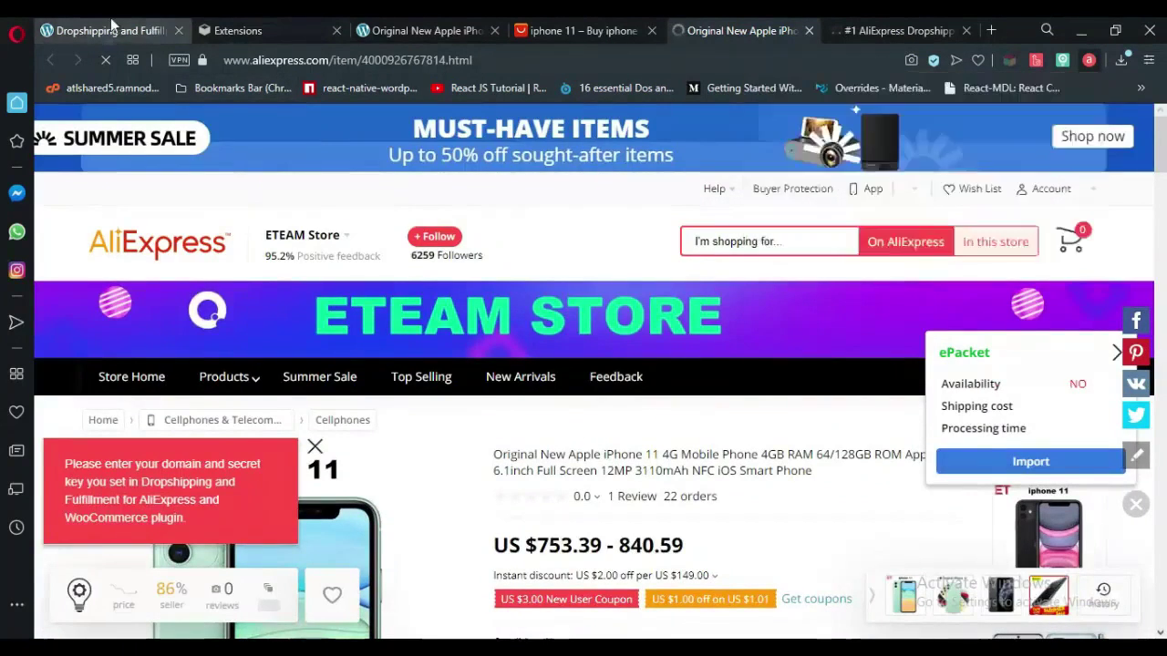
left_click(110, 17)
scroll(504, 330, "down", 3)
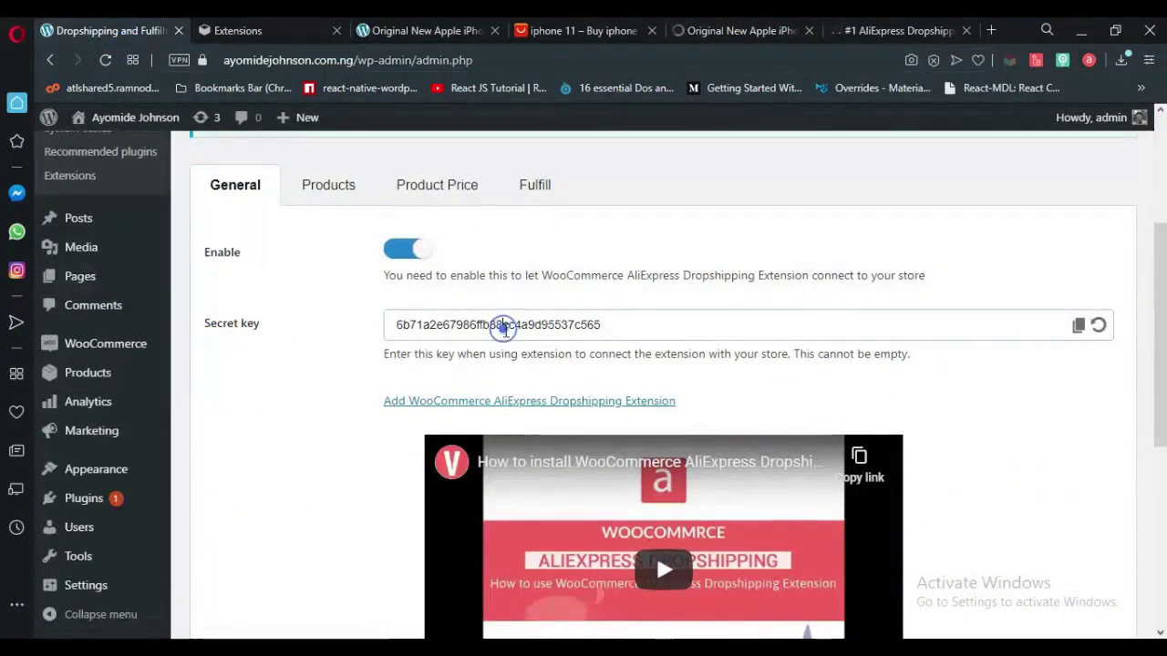
left_click_drag(638, 325, 399, 325)
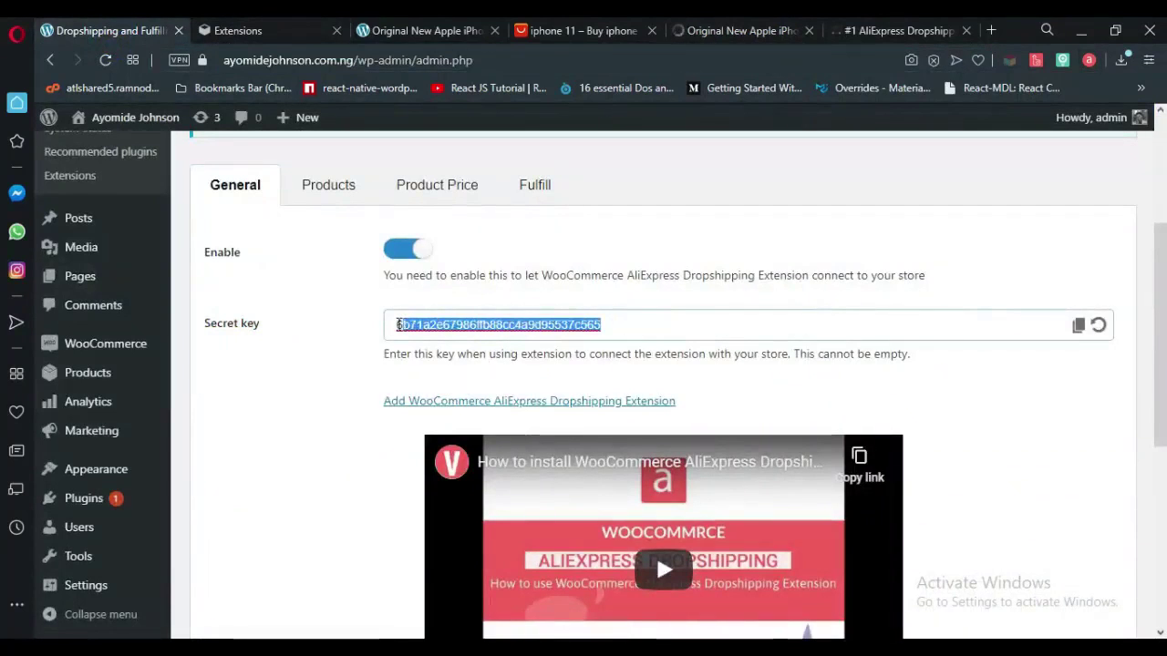
right_click(436, 324)
left_click(465, 401)
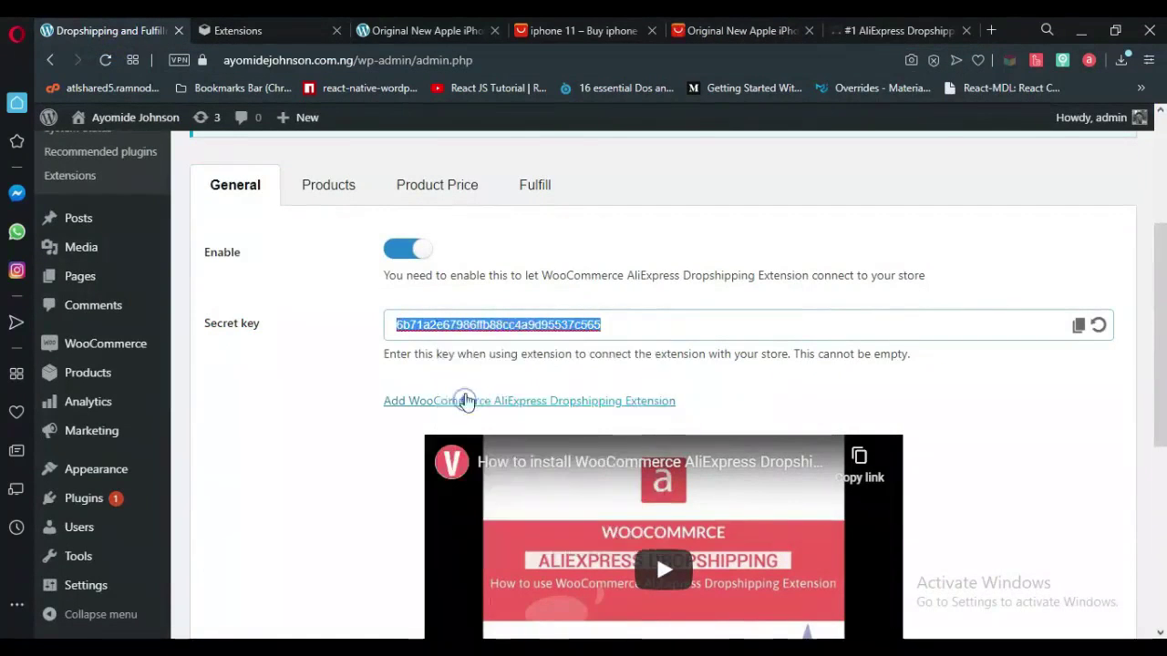
Reopen the extension's connection form on the AliExpress product page and paste the copied key into the Secret key field
left_click(741, 30)
left_click(1089, 59)
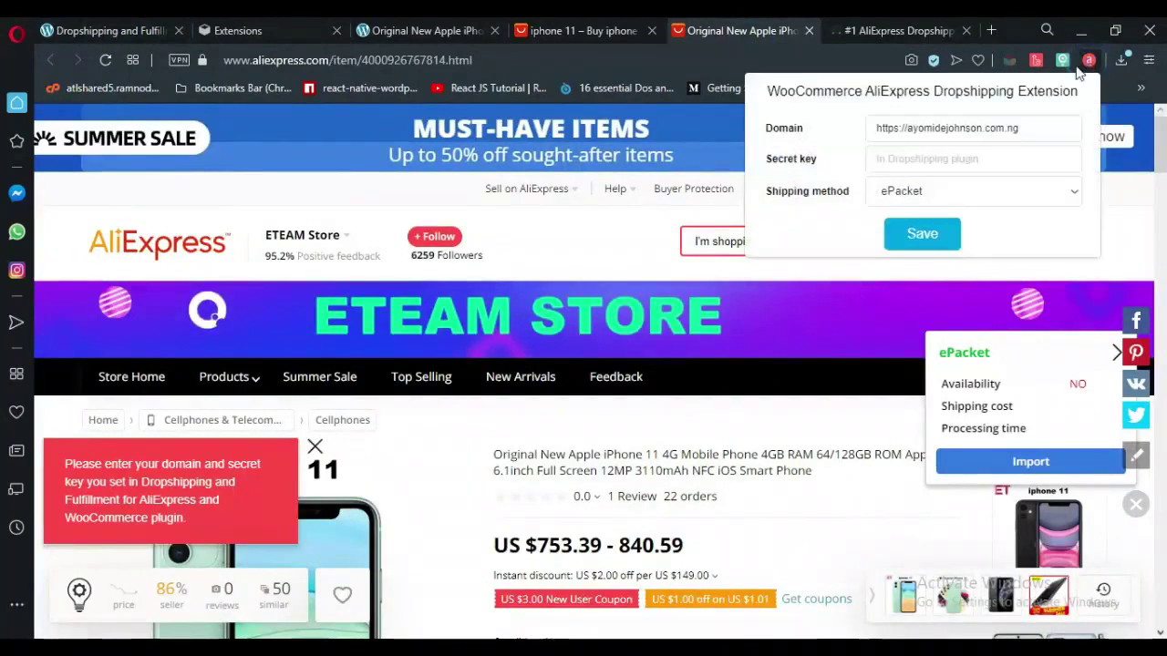
left_click(922, 159)
right_click(923, 158)
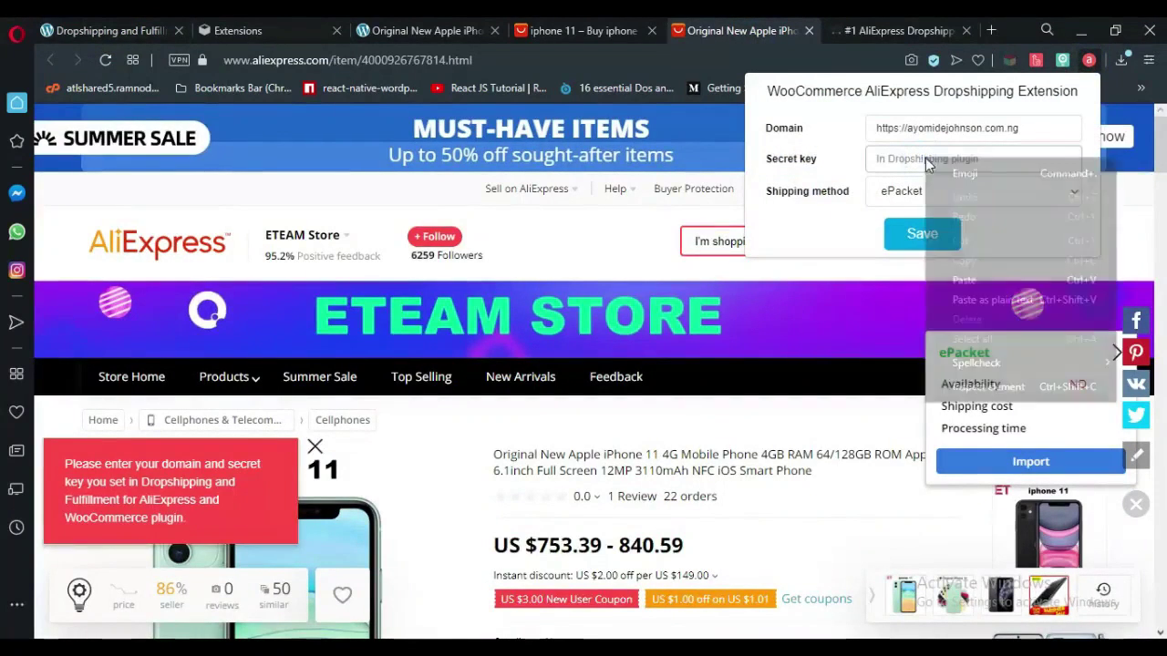
left_click(945, 283)
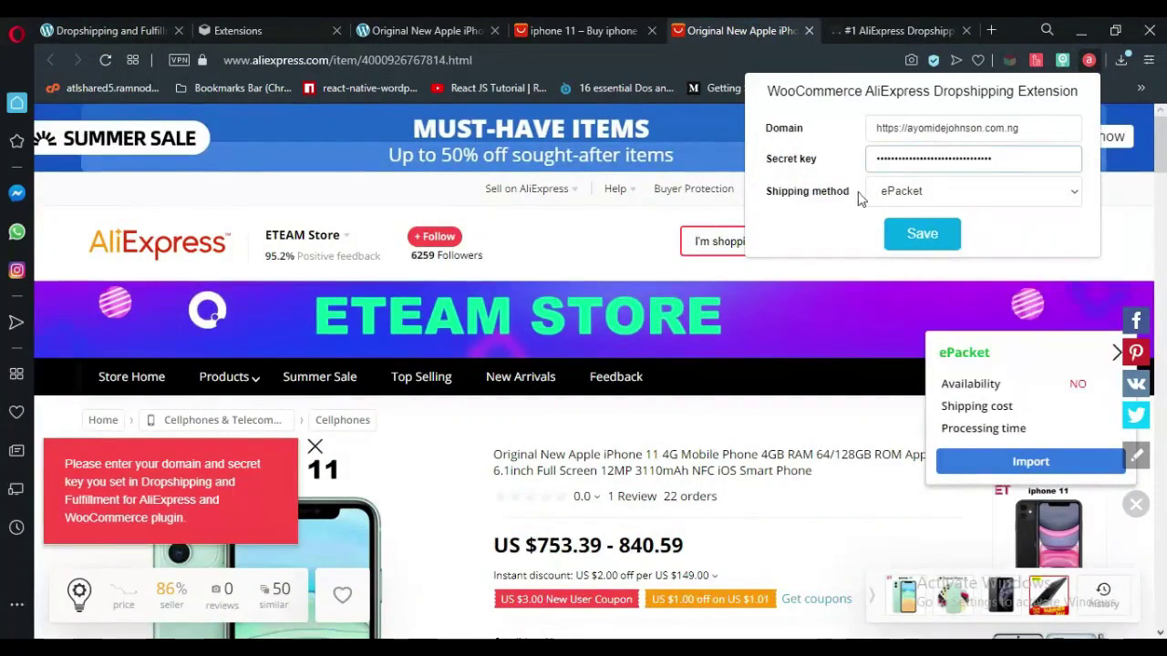
Review the available shipping methods, choose ePacket, save the extension's connection settings and close the form
left_click(893, 193)
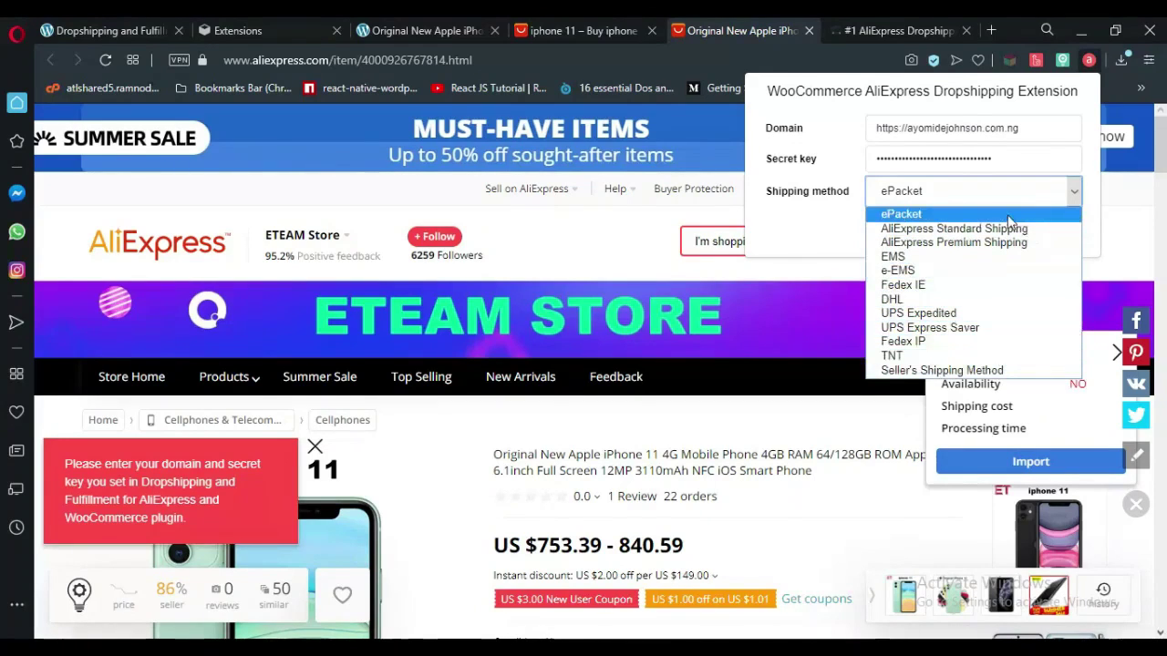
left_click(959, 220)
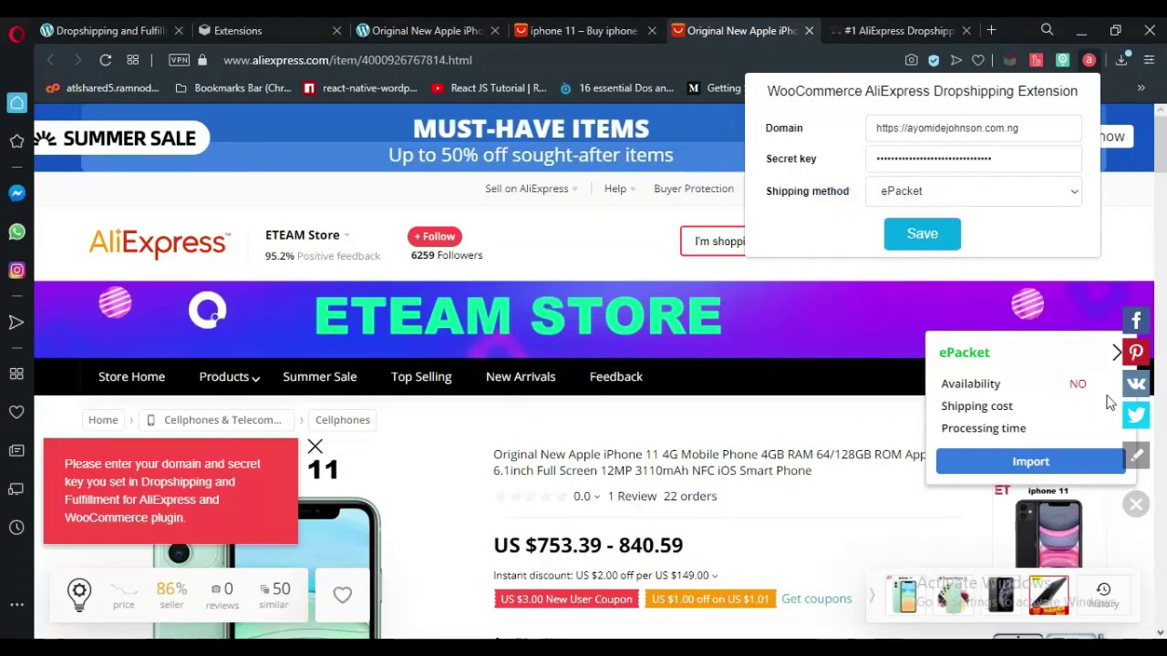
left_click(928, 205)
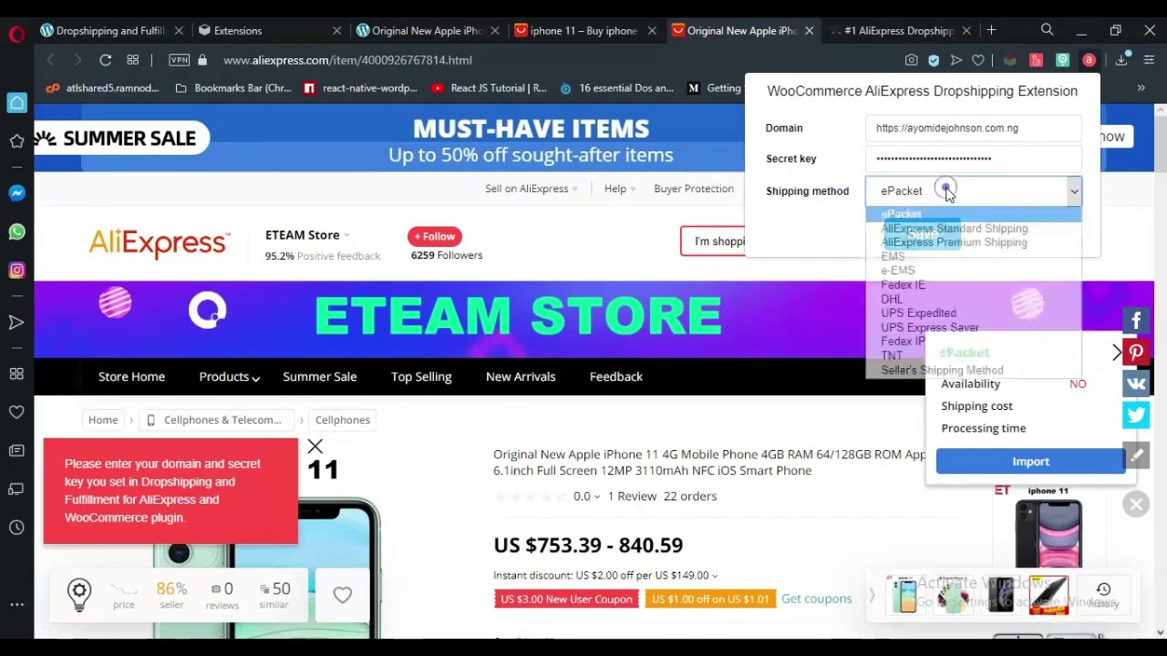
left_click(912, 214)
left_click(839, 222)
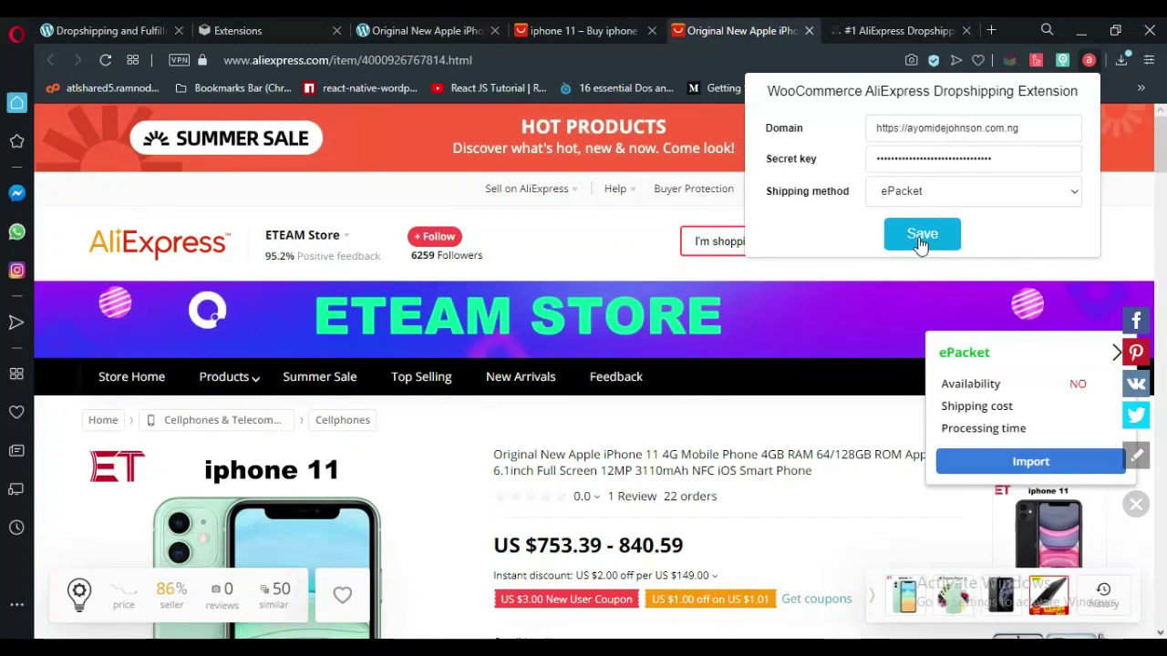
left_click(1097, 58)
Examine the extension's ePacket import panel and the iPhone 11 product's options, shipping and overview
scroll(447, 335, "down", 3)
scroll(447, 336, "up", 2)
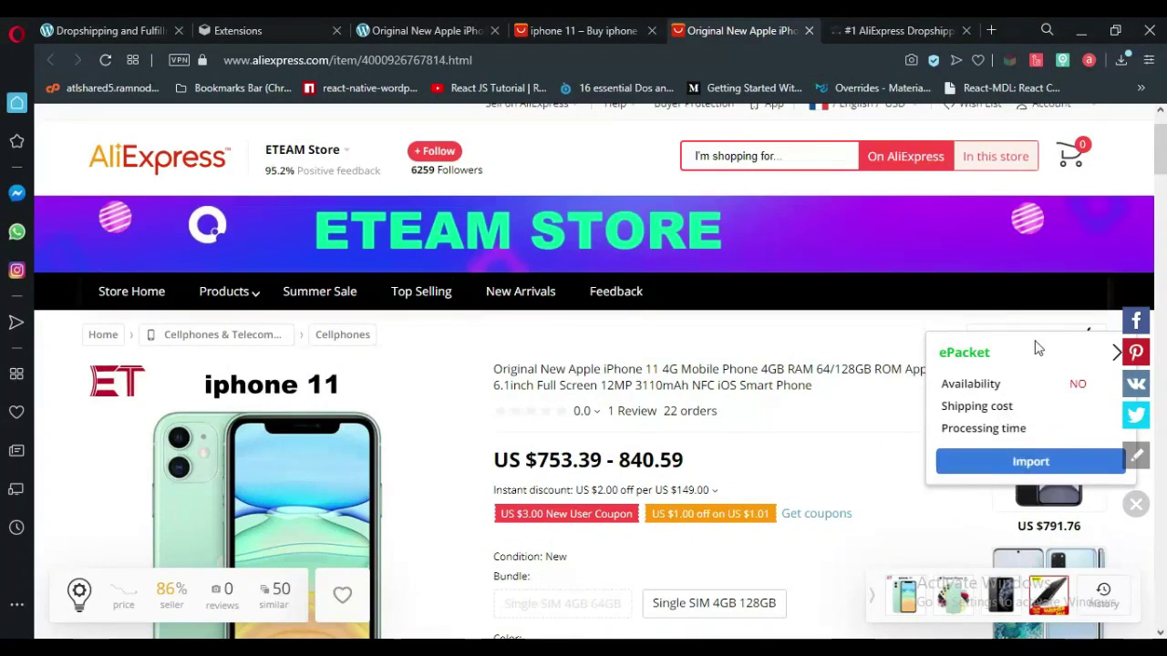
mouse_move(1036, 342)
left_mouse_down()
mouse_move(1024, 357)
mouse_move(1039, 328)
left_mouse_up()
left_click(1091, 365)
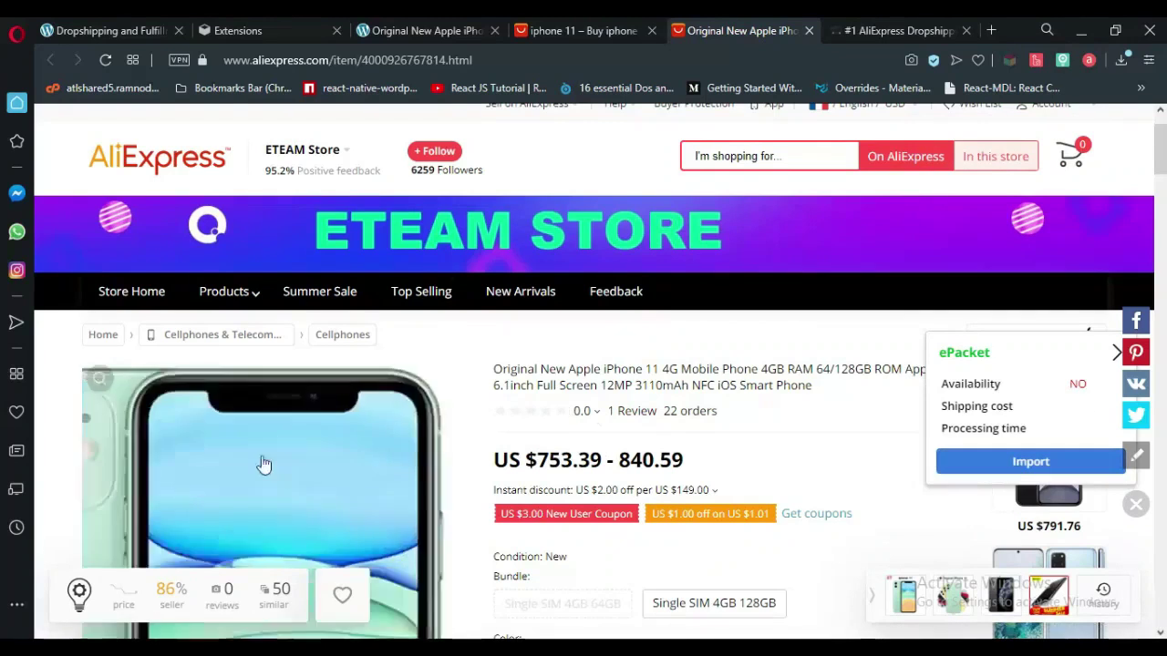
scroll(189, 376, "down", 1)
scroll(480, 411, "down", 8)
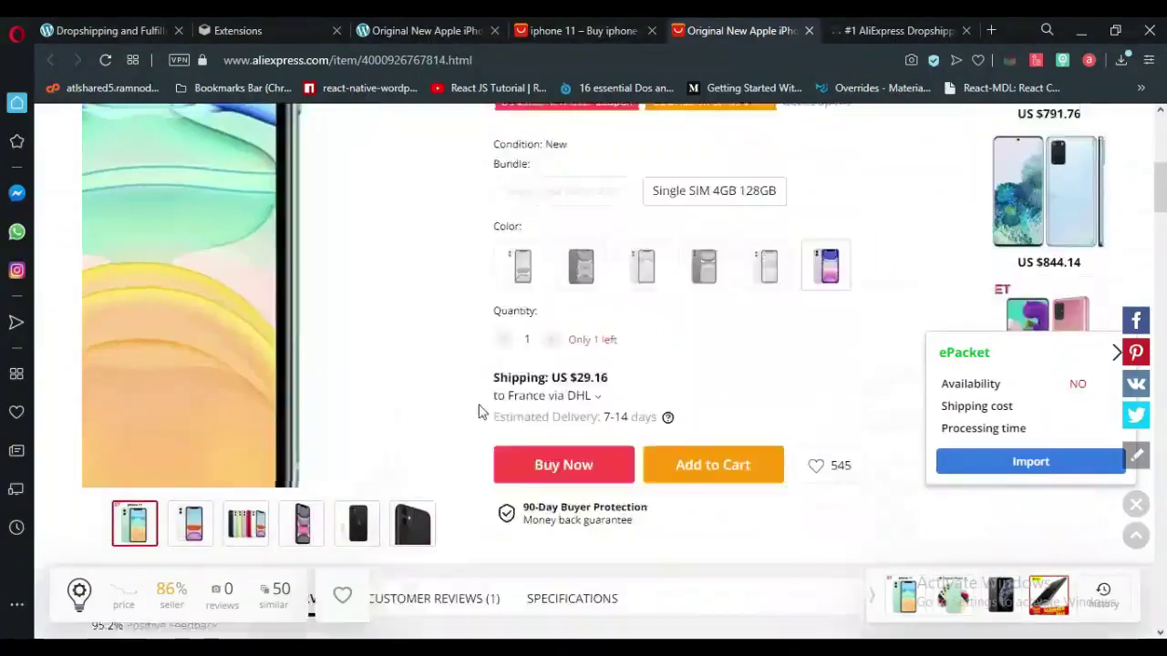
scroll(484, 410, "up", 8)
scroll(539, 387, "down", 10)
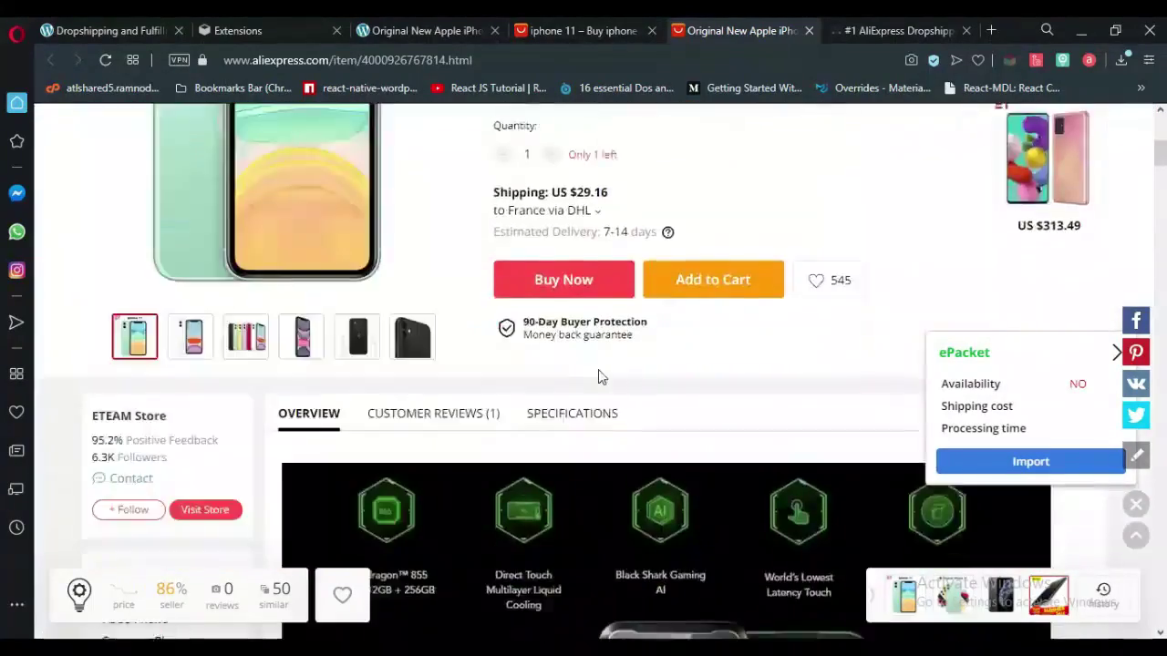
Examine the iPhone 11 product's specifications, main details and the seller store's product categories
scroll(538, 388, "down", 15)
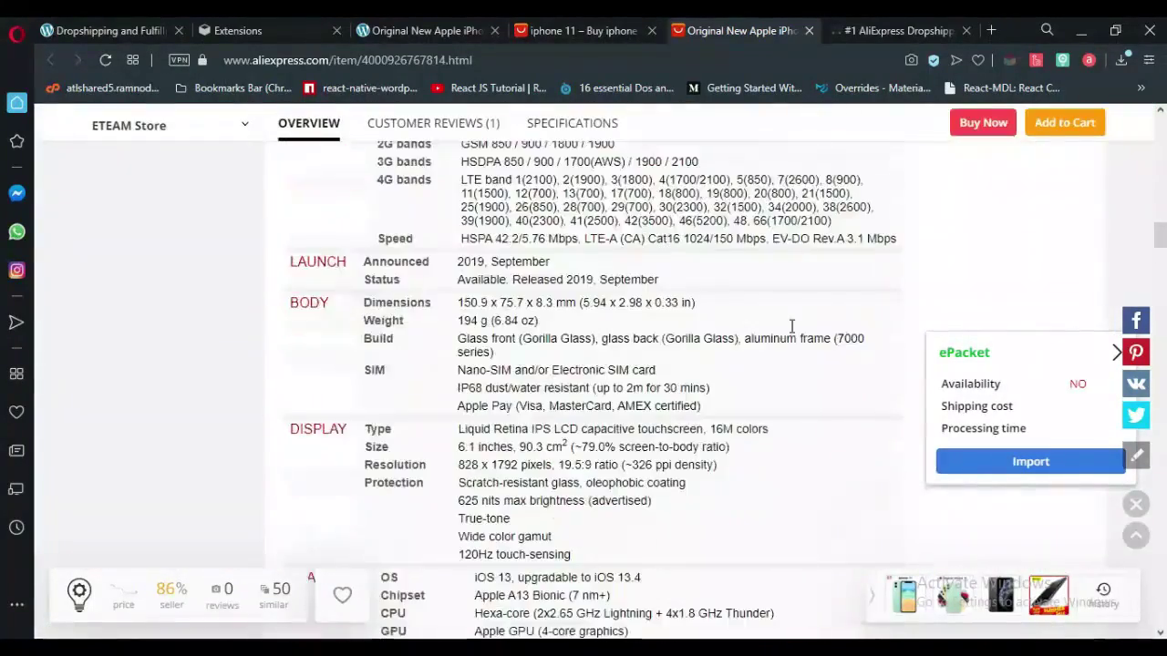
left_click_drag(1164, 246, 1137, 504)
left_click(1136, 504)
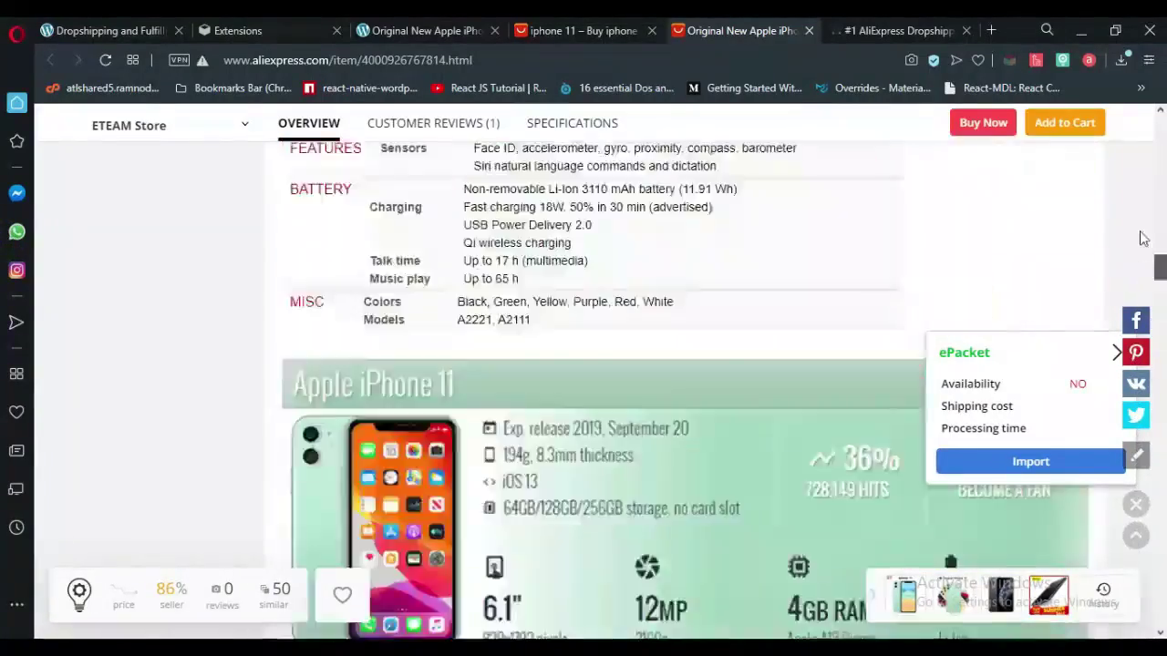
scroll(244, 384, "down", 10)
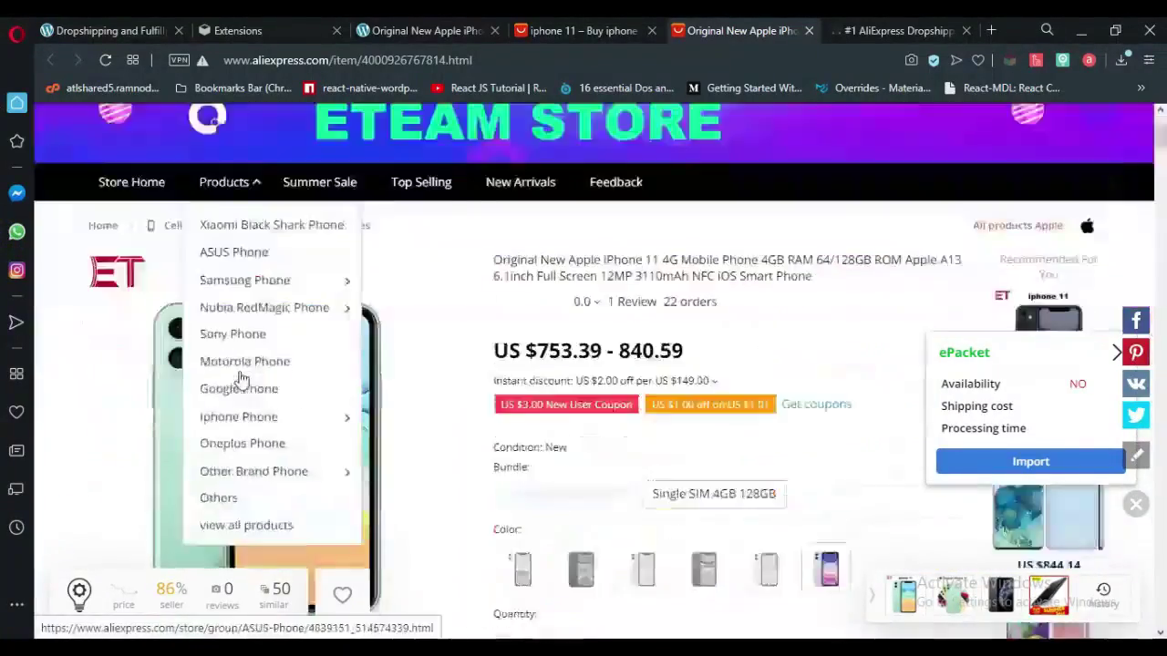
scroll(644, 340, "up", 5)
scroll(209, 213, "up", 6)
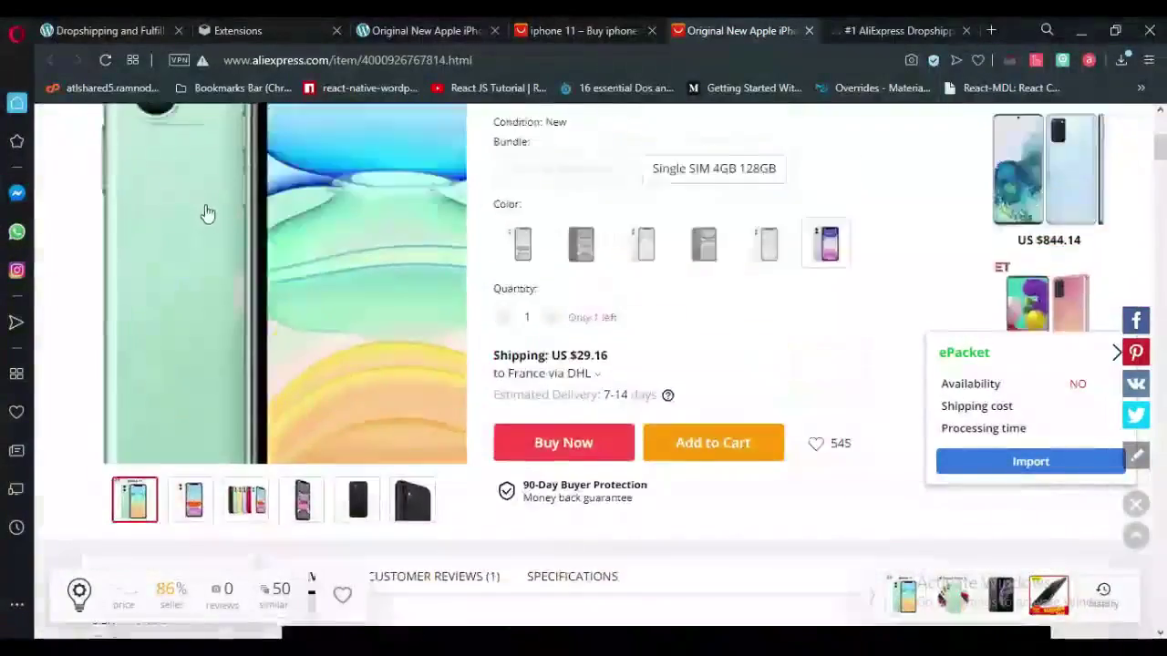
mouse_move(234, 383)
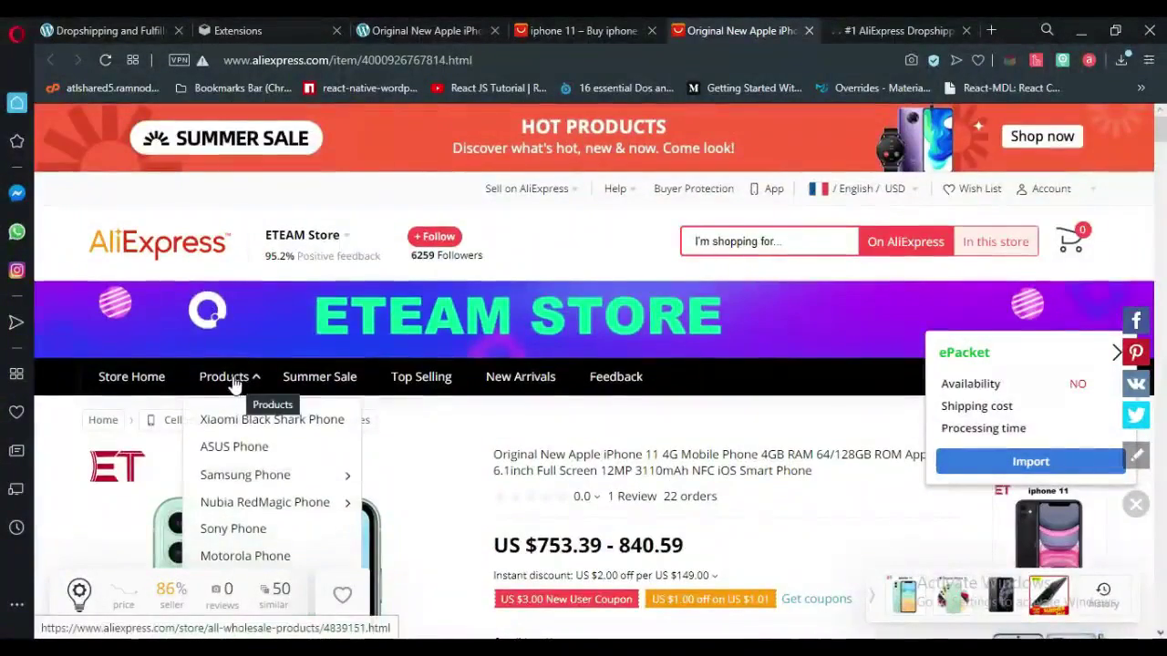
Open the product's Cellphones & Telecommunications category on AliExpress and close the iPhone 11 product page
scroll(161, 443, "down", 3)
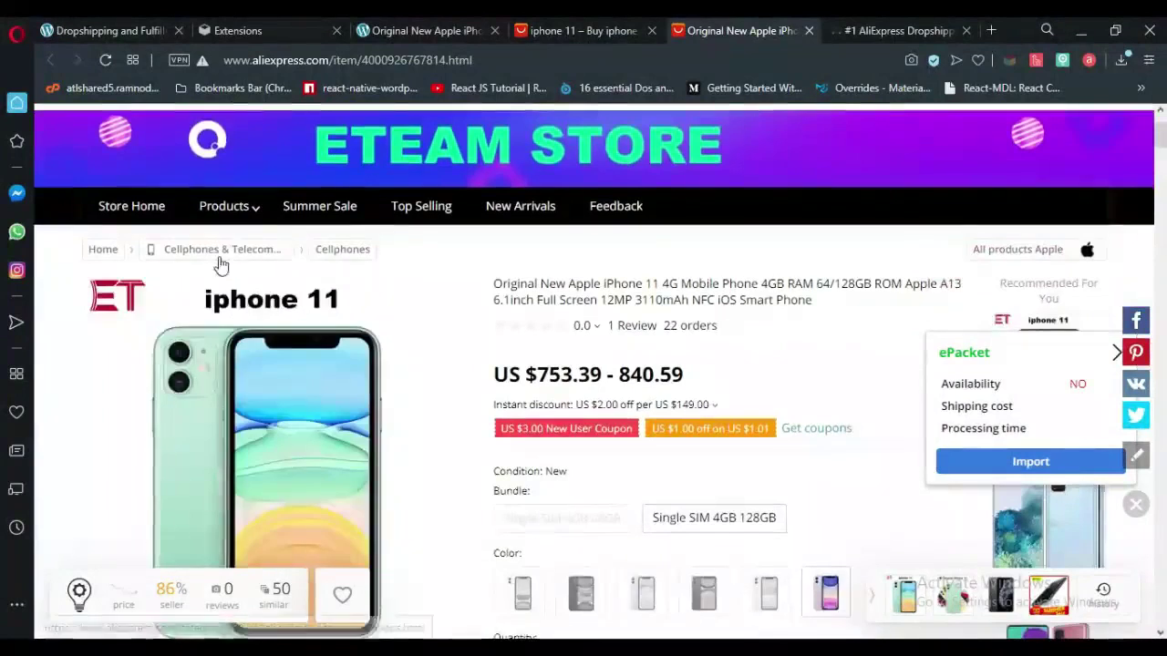
left_click(219, 257)
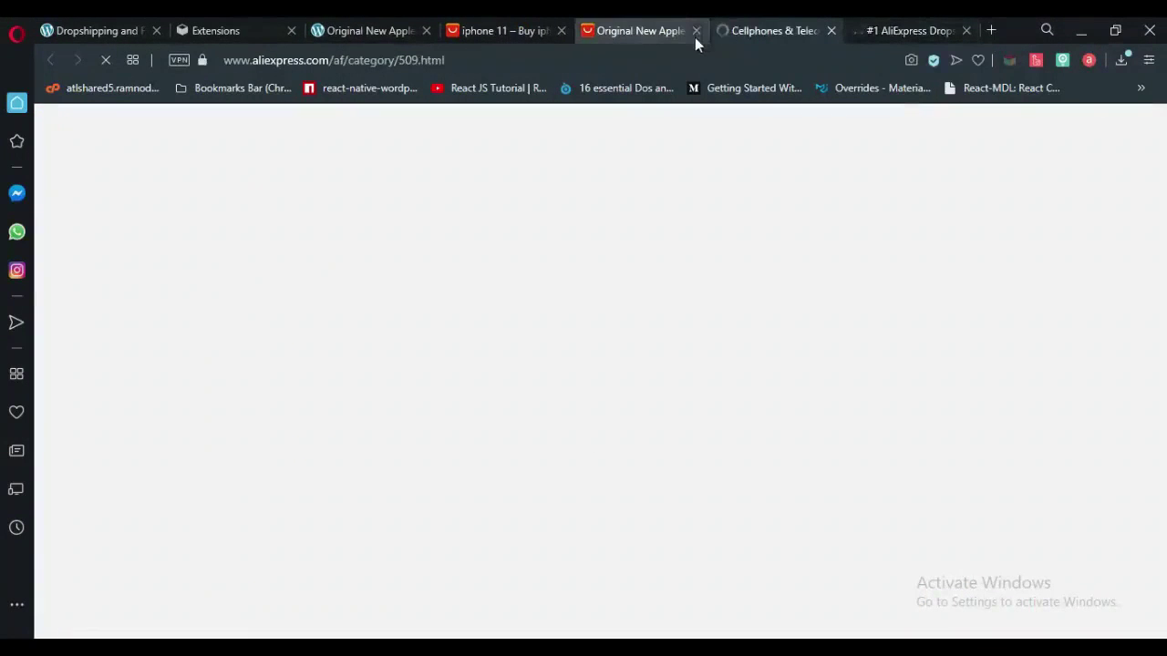
left_click(698, 31)
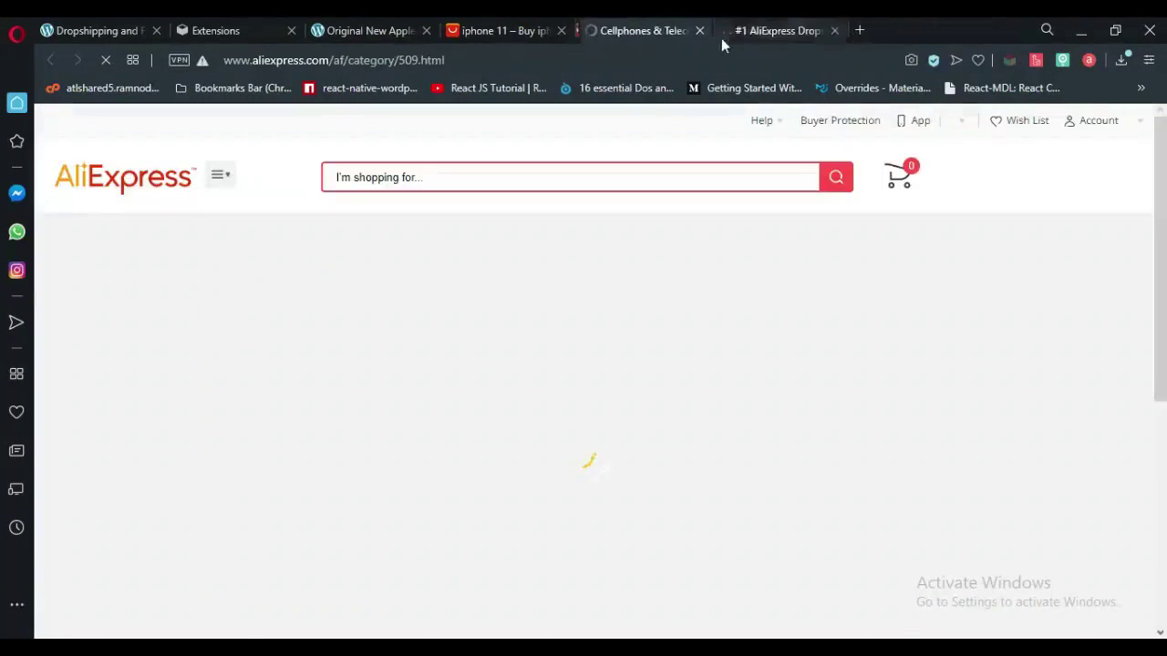
Browse the category listing and open the used Apple A9 iPhone 6S 16gb product from the High Tip store
scroll(696, 456, "down", 5)
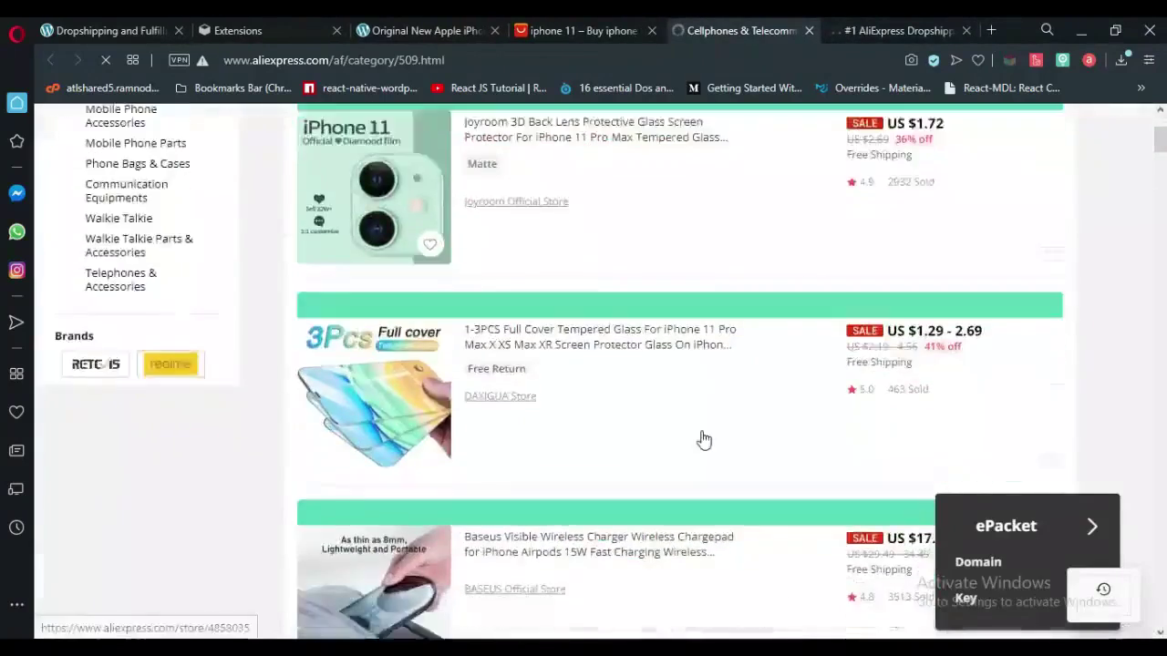
scroll(716, 433, "down", 3)
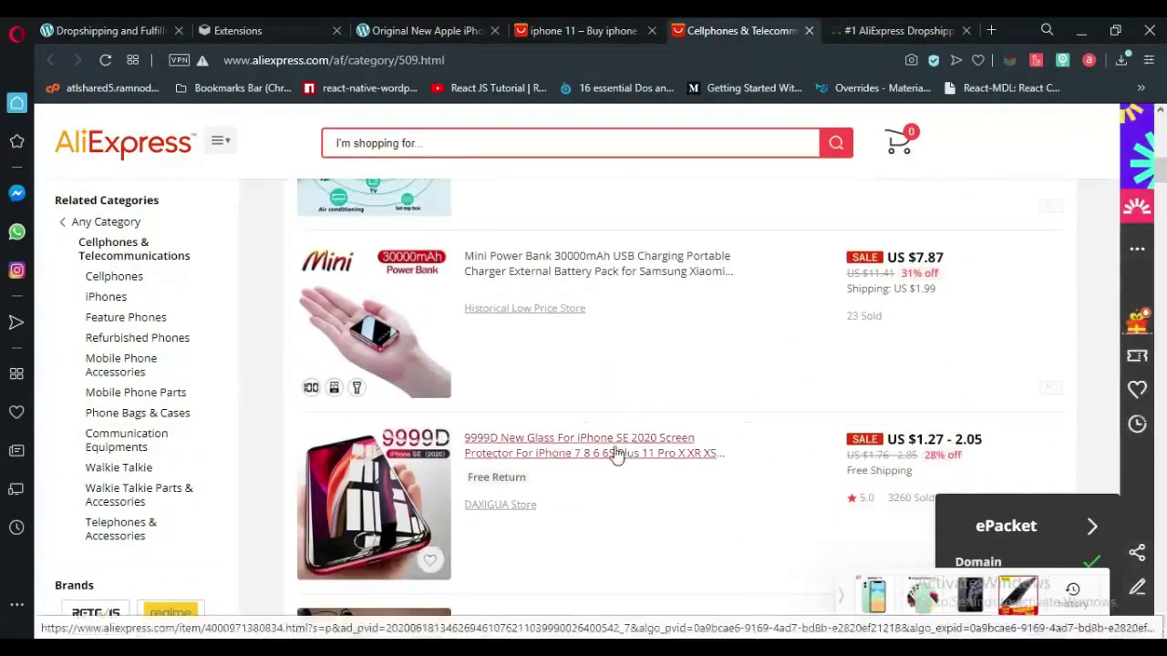
scroll(638, 460, "down", 3)
scroll(651, 467, "down", 5)
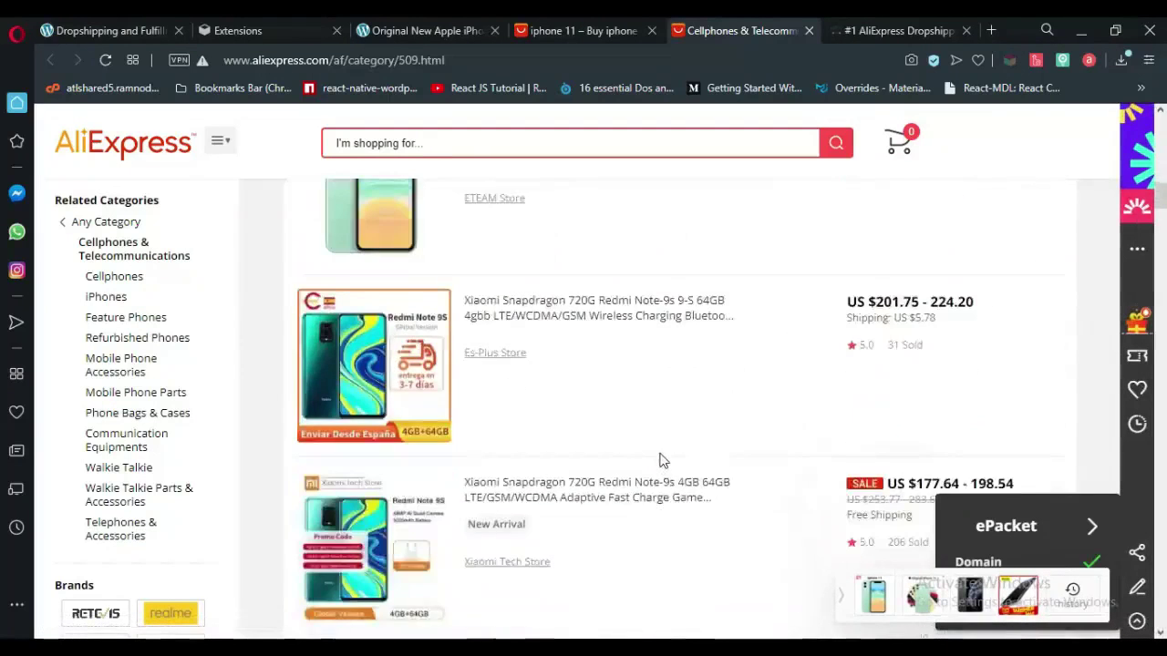
scroll(660, 460, "up", 3)
scroll(654, 497, "down", 6)
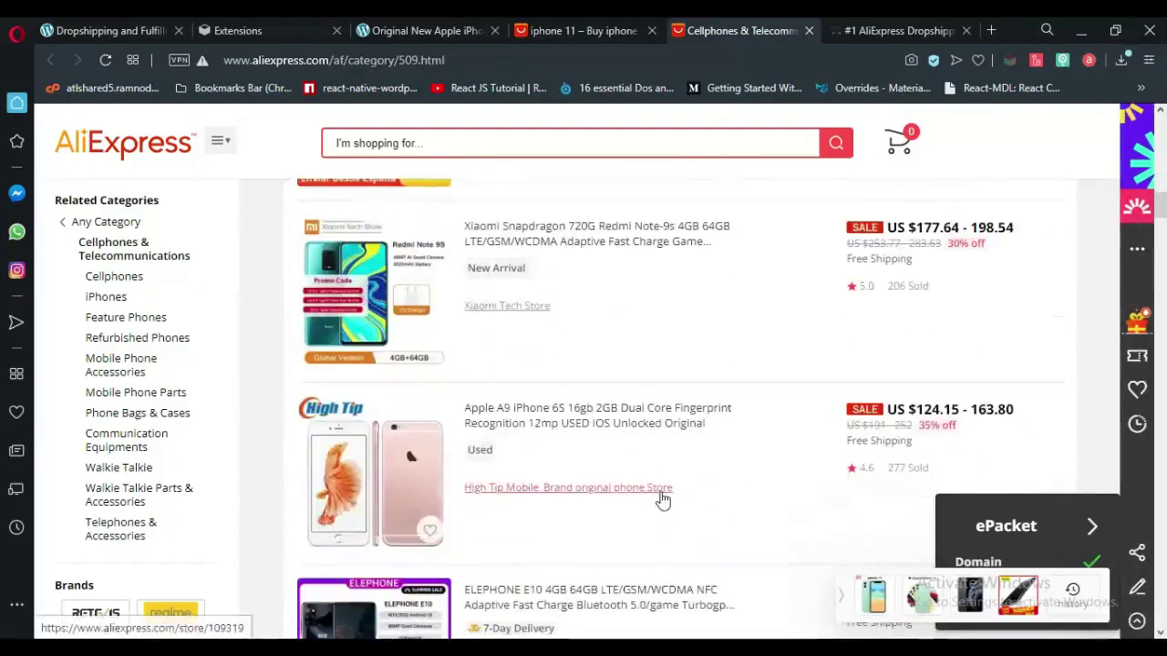
scroll(638, 456, "down", 1)
scroll(638, 341, "down", 1)
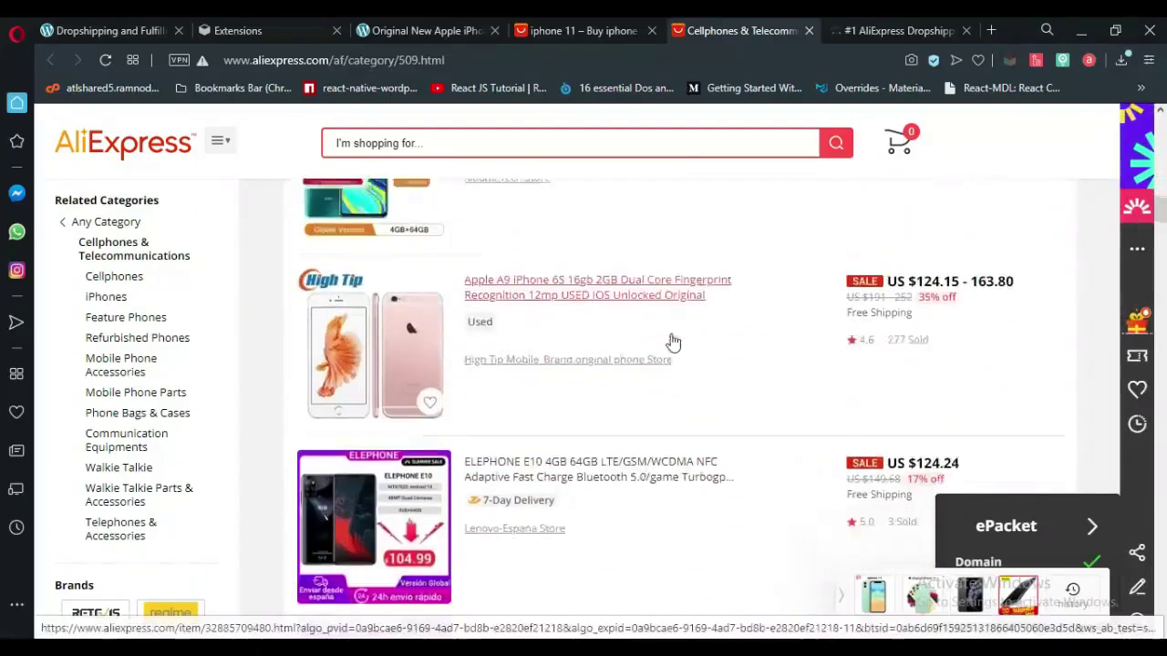
scroll(591, 335, "up", 1)
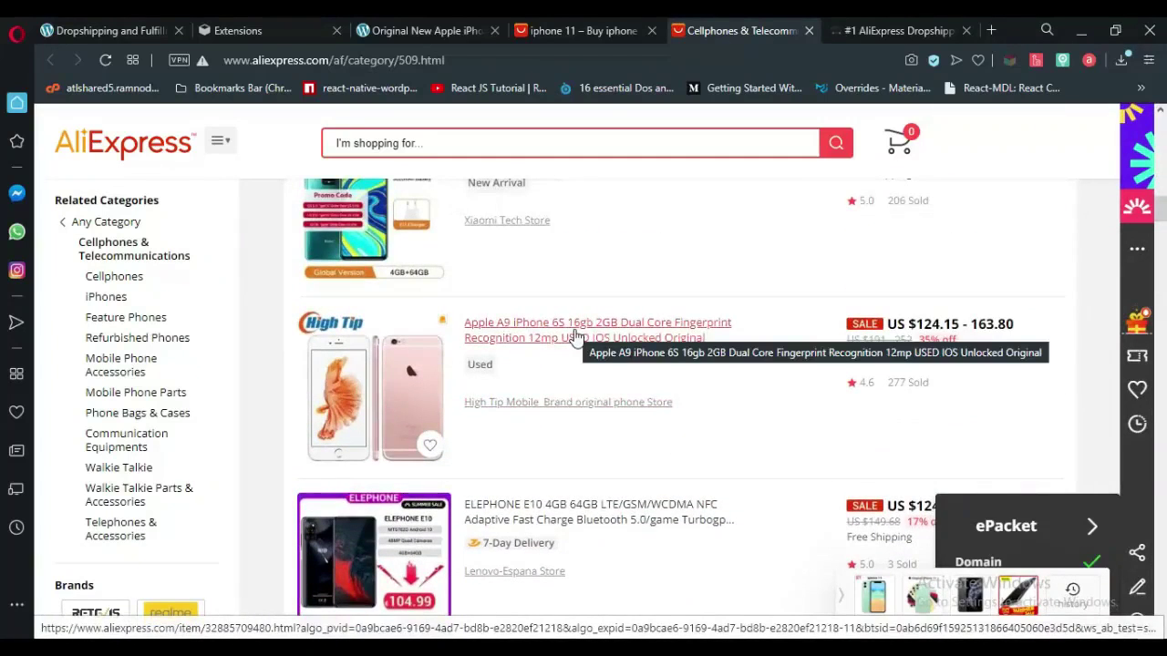
left_click(575, 336)
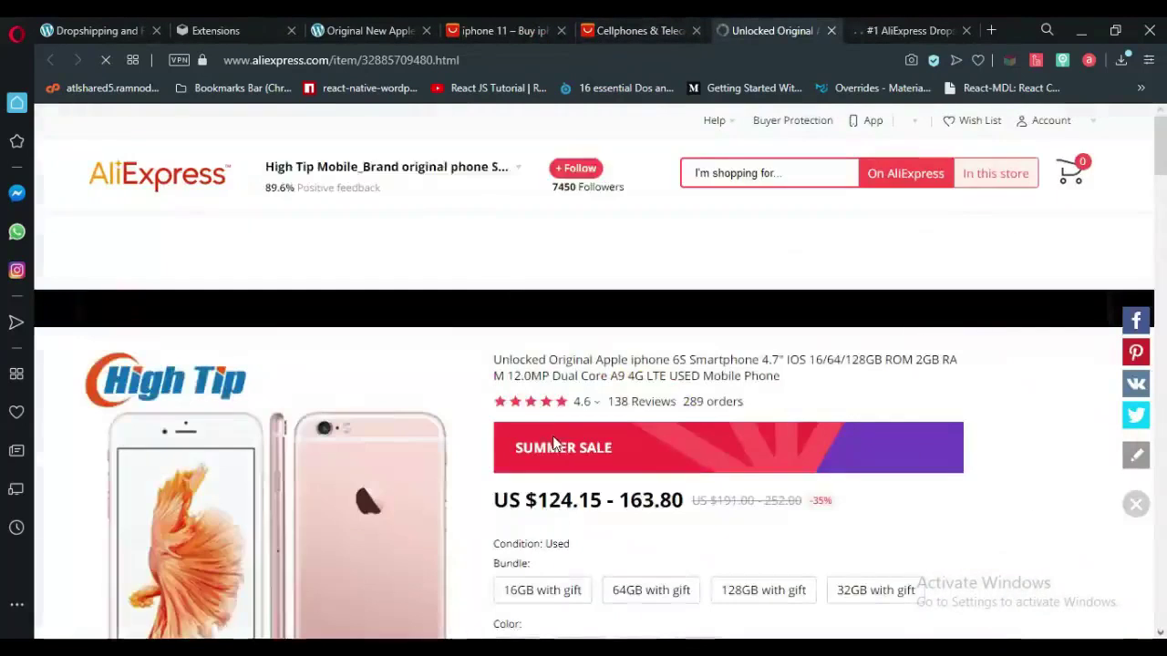
Import the iPhone 6S product through the extension's ePacket panel, agreeing to import it without ePacket shipping
scroll(561, 429, "down", 2)
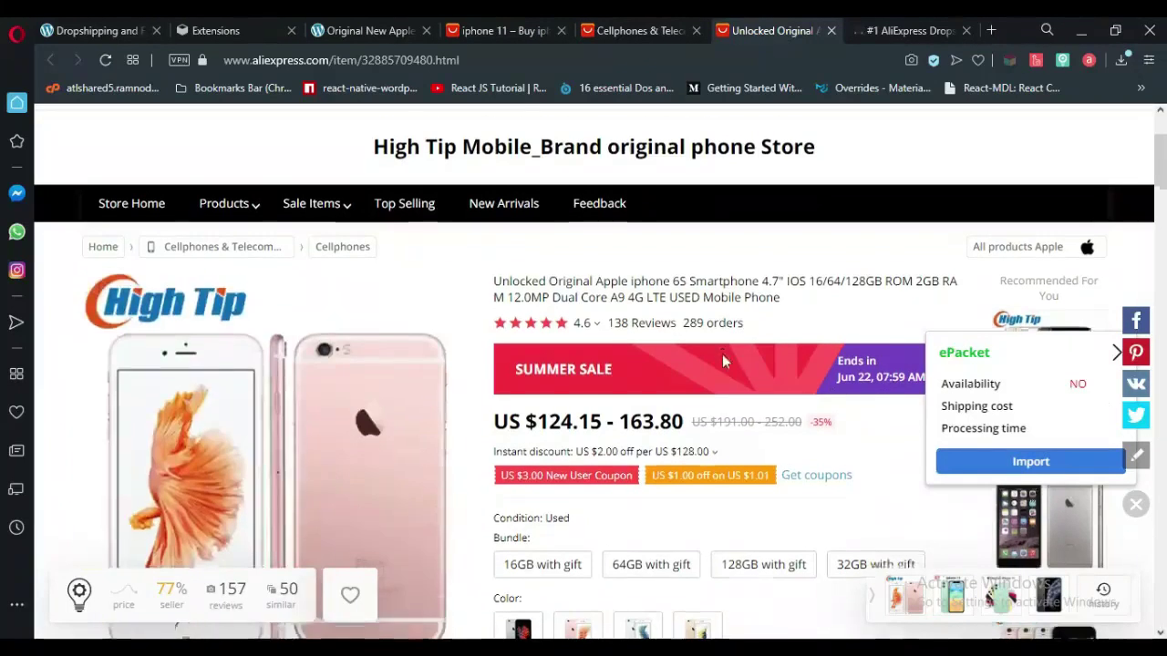
scroll(773, 339, "down", 2)
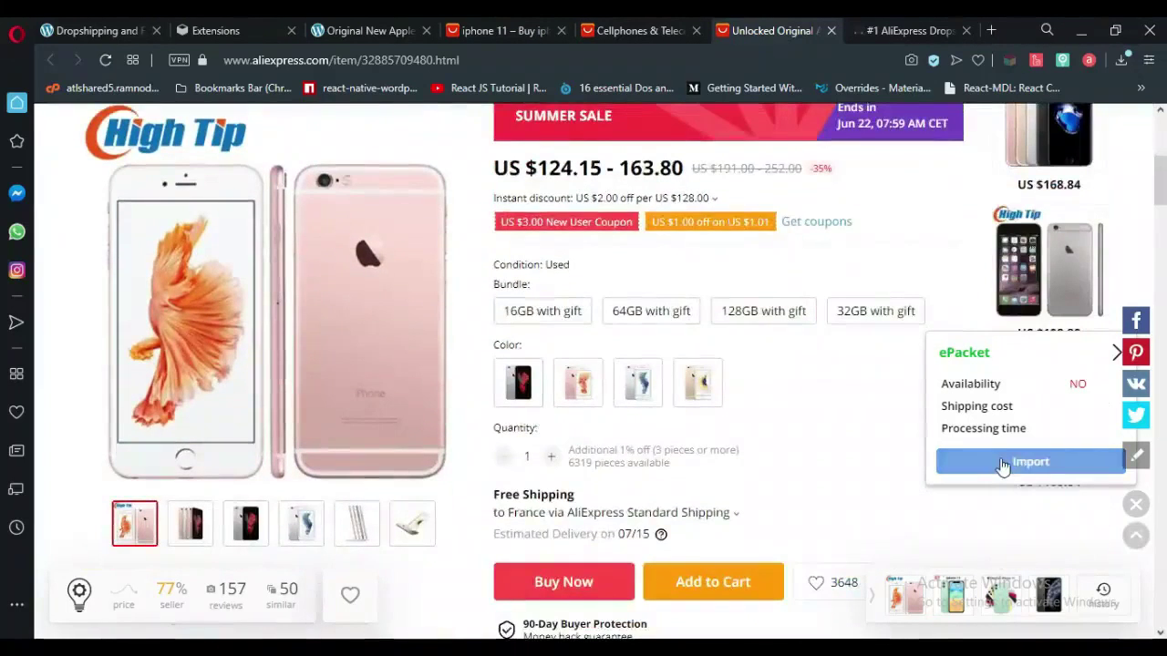
left_click(1021, 466)
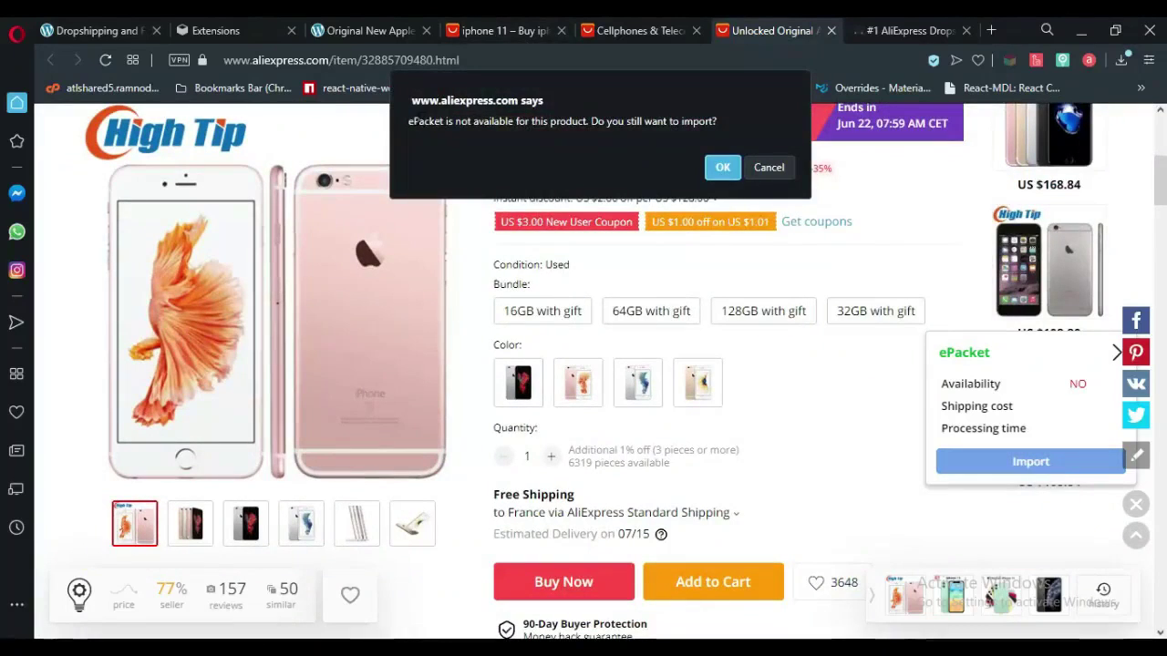
double_click(414, 121)
left_click_drag(445, 121, 652, 121)
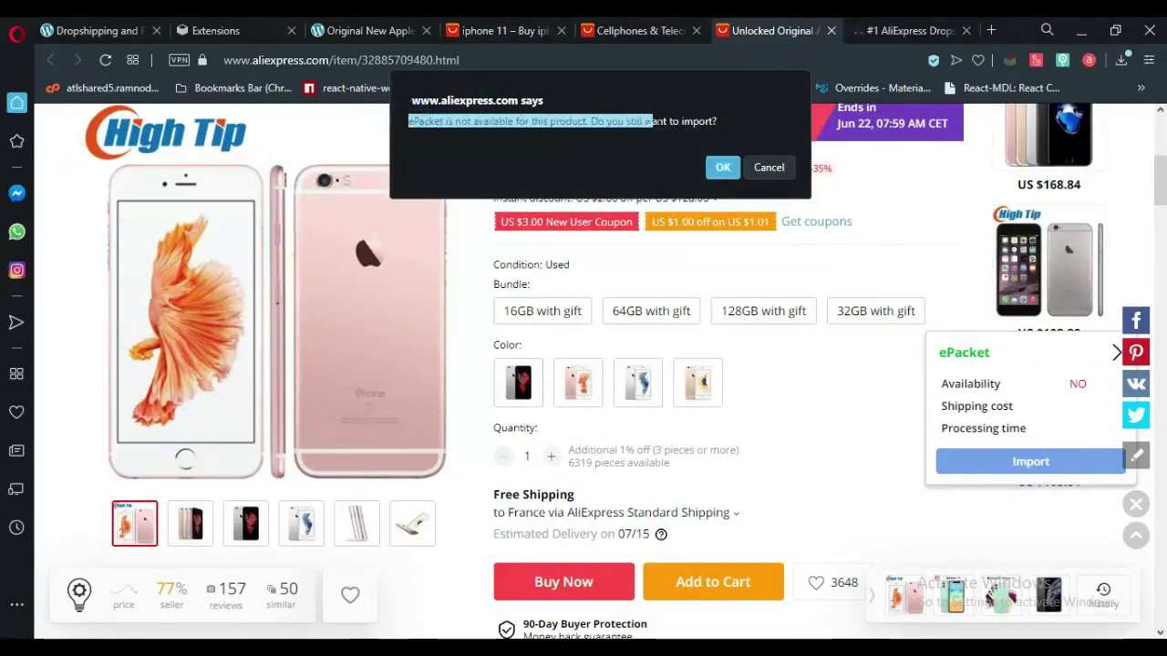
left_click(677, 121)
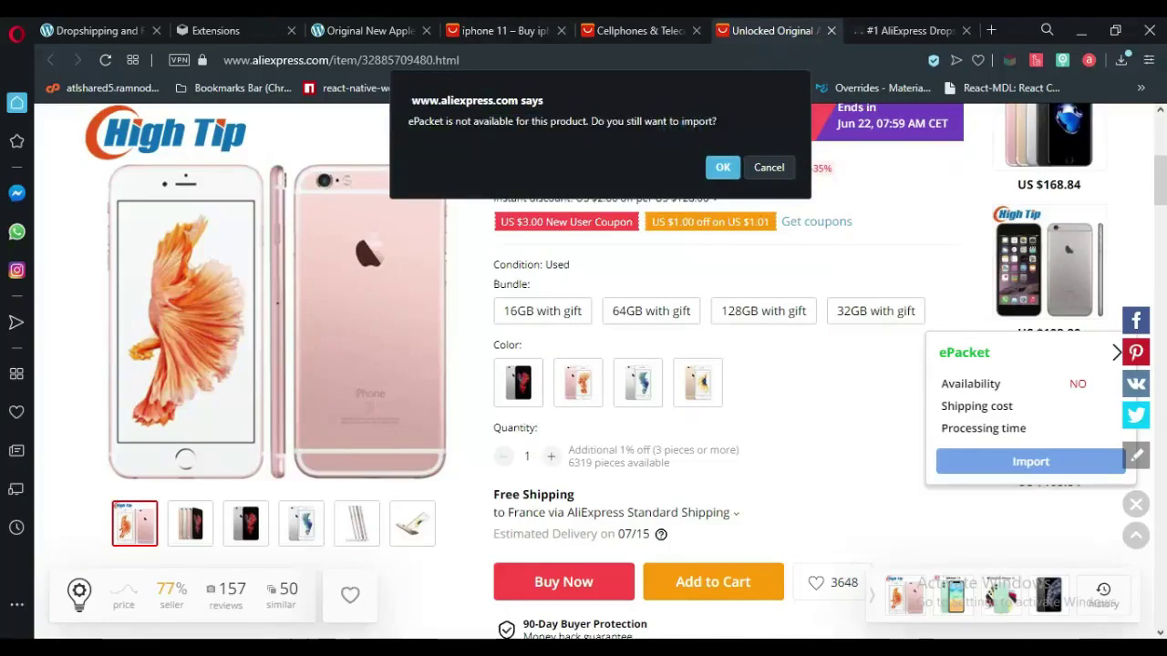
left_click_drag(718, 122, 415, 121)
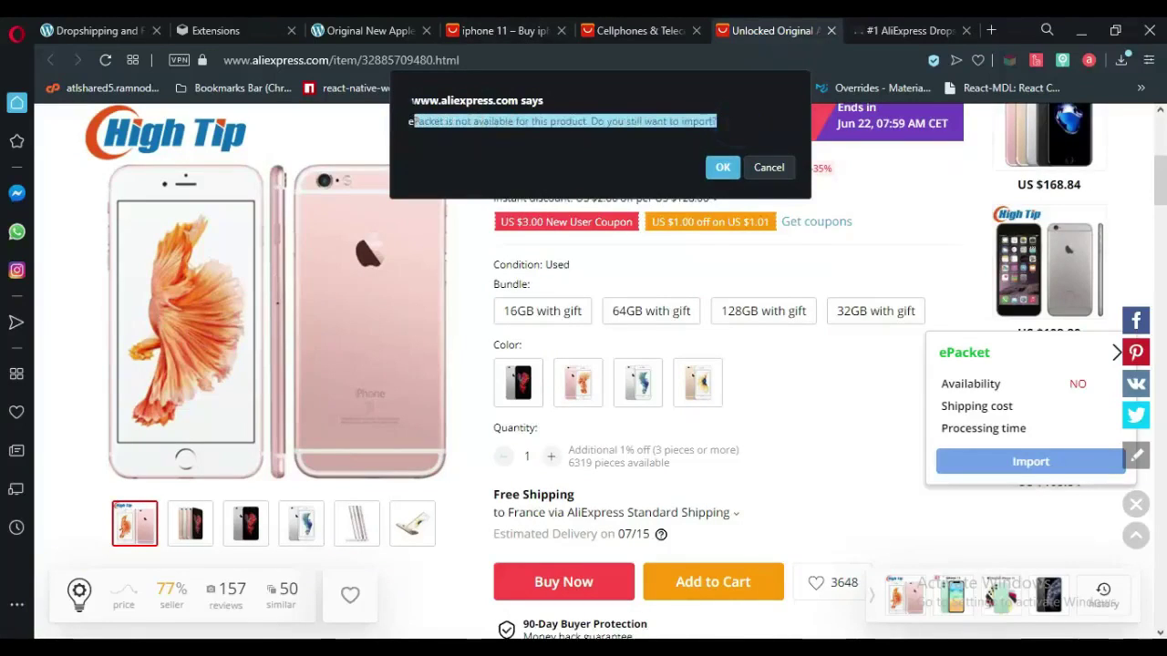
left_click(413, 126)
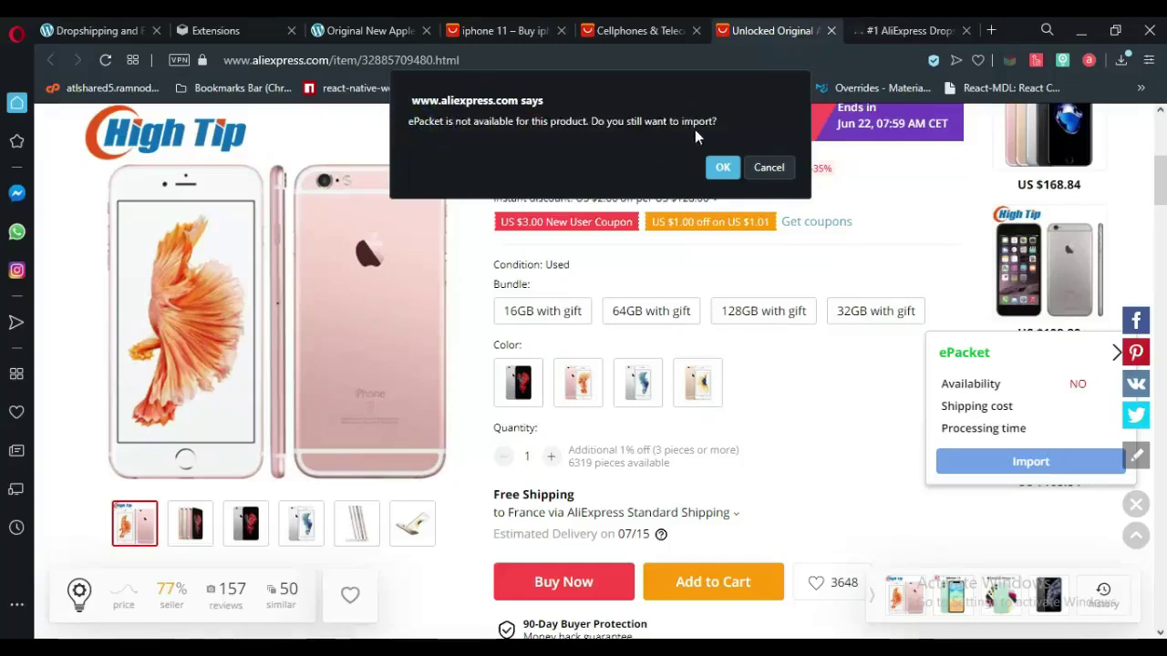
left_click(723, 167)
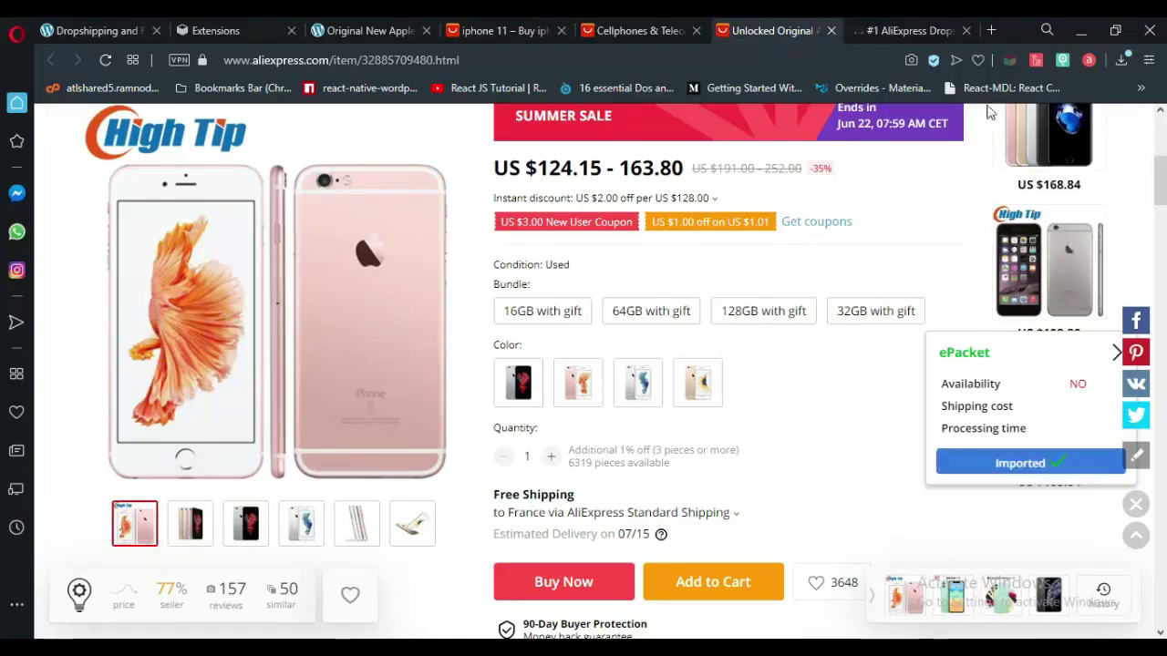
Review the extension's connection settings, close them and check the WooCommerce store's shop page for the imported product
left_click(1090, 63)
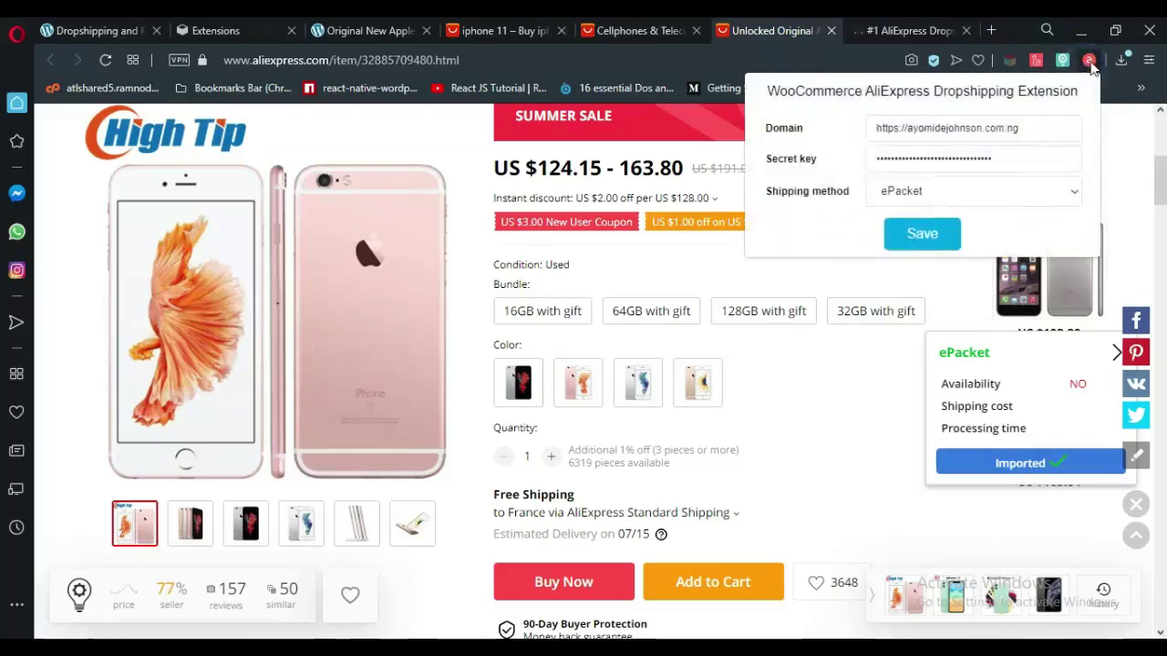
left_click(1089, 61)
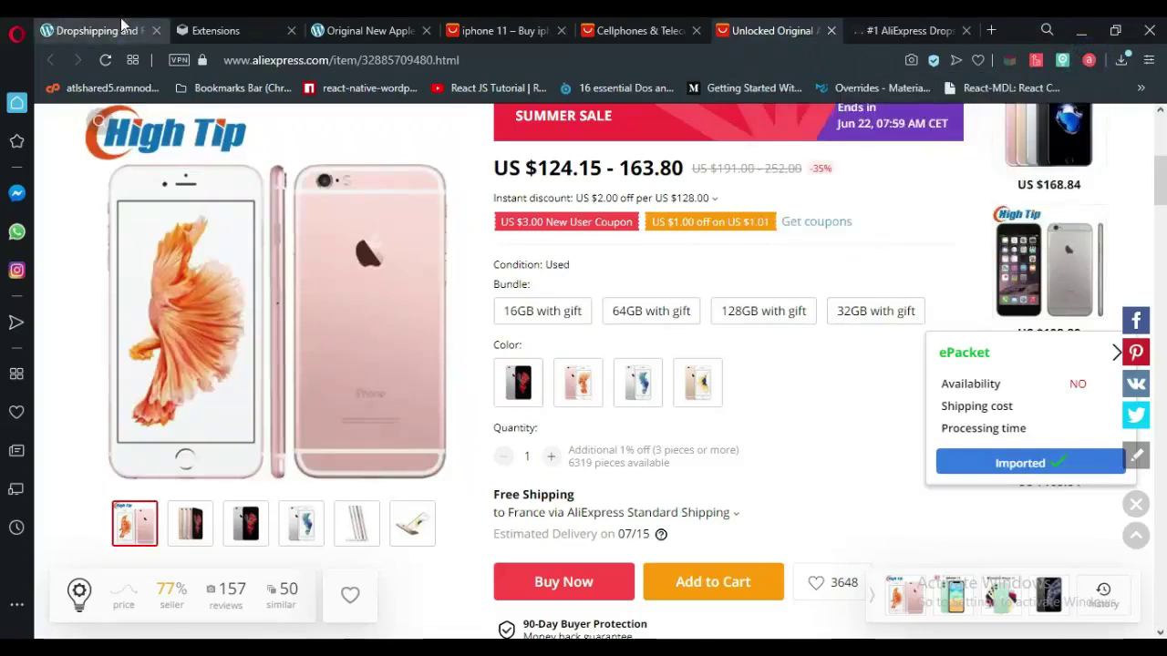
left_click(121, 30)
left_click(365, 30)
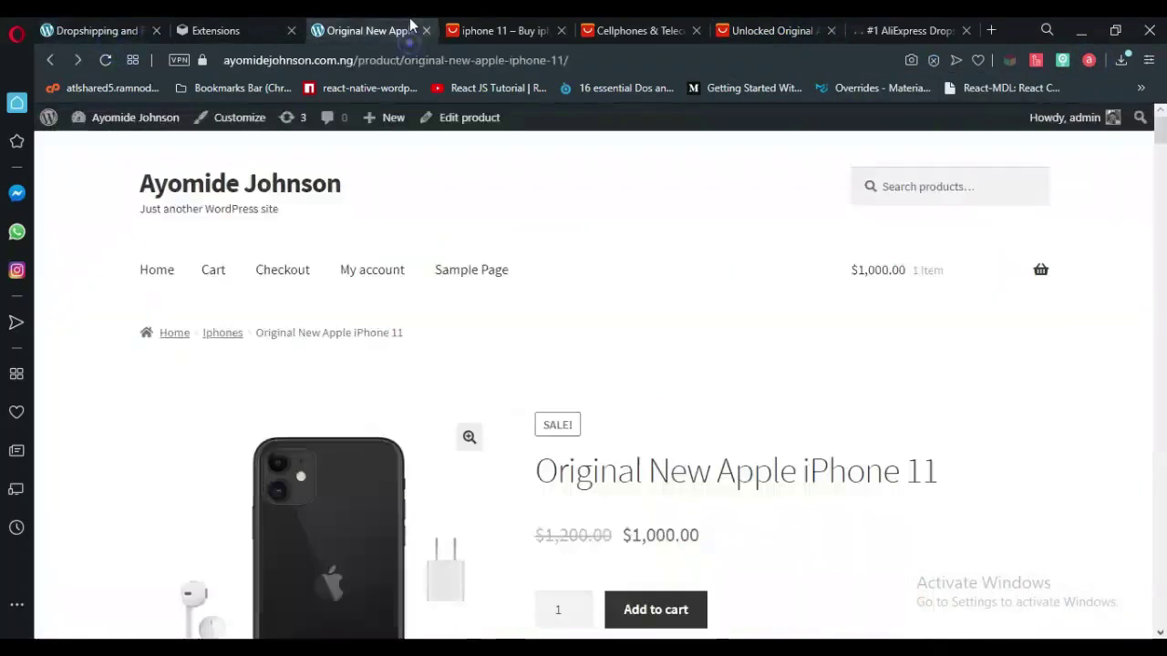
left_click(246, 200)
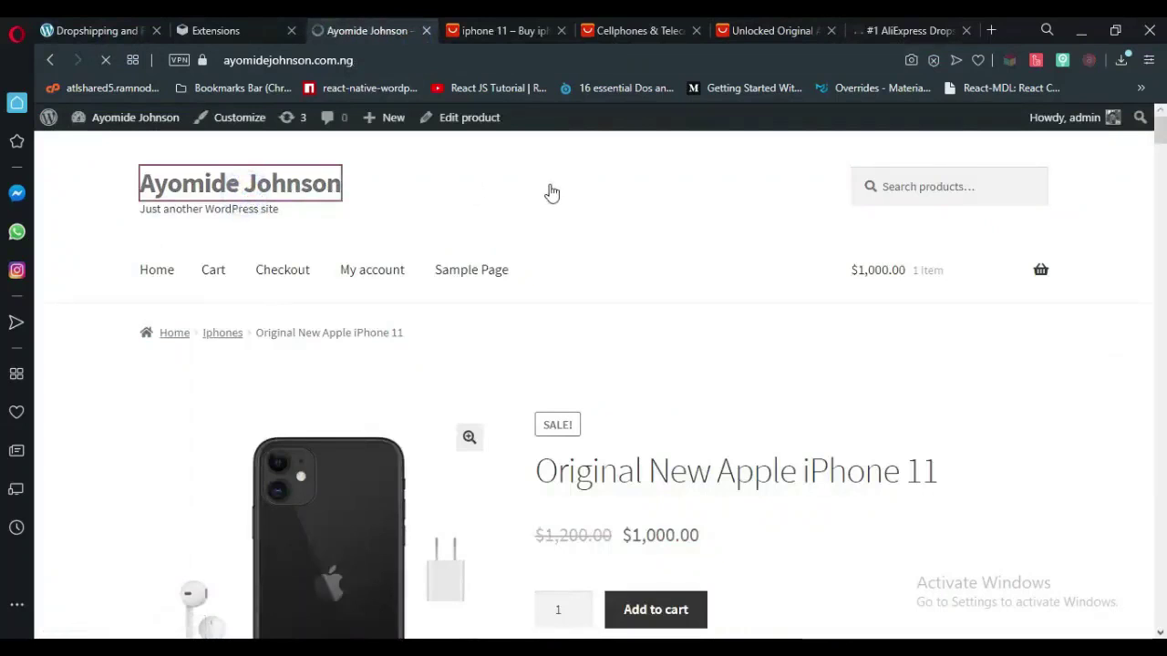
scroll(519, 265, "down", 2)
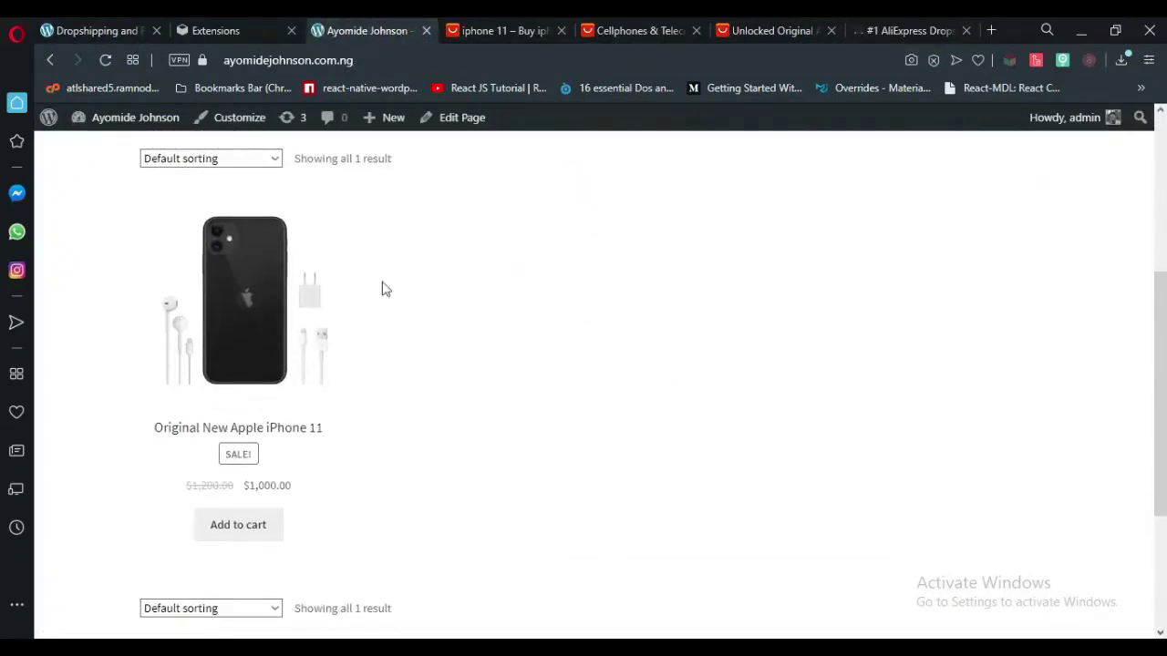
scroll(560, 372, "down", 2)
scroll(586, 341, "up", 5)
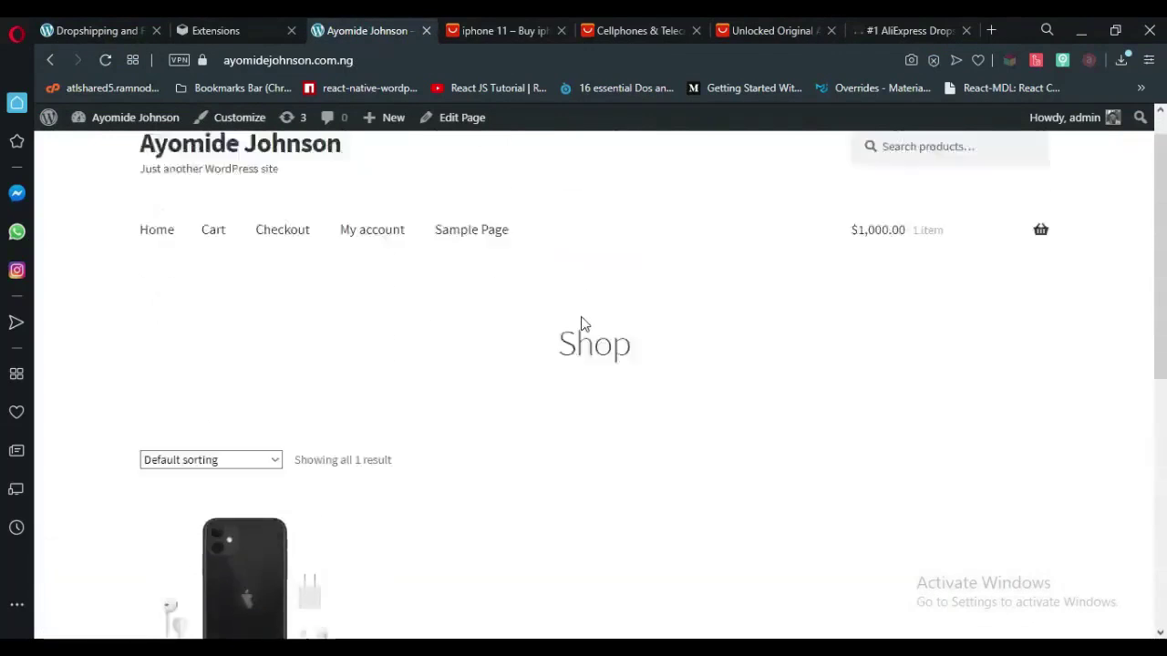
Return to the WordPress admin and open the WooCommerce list of all products
left_click(100, 30)
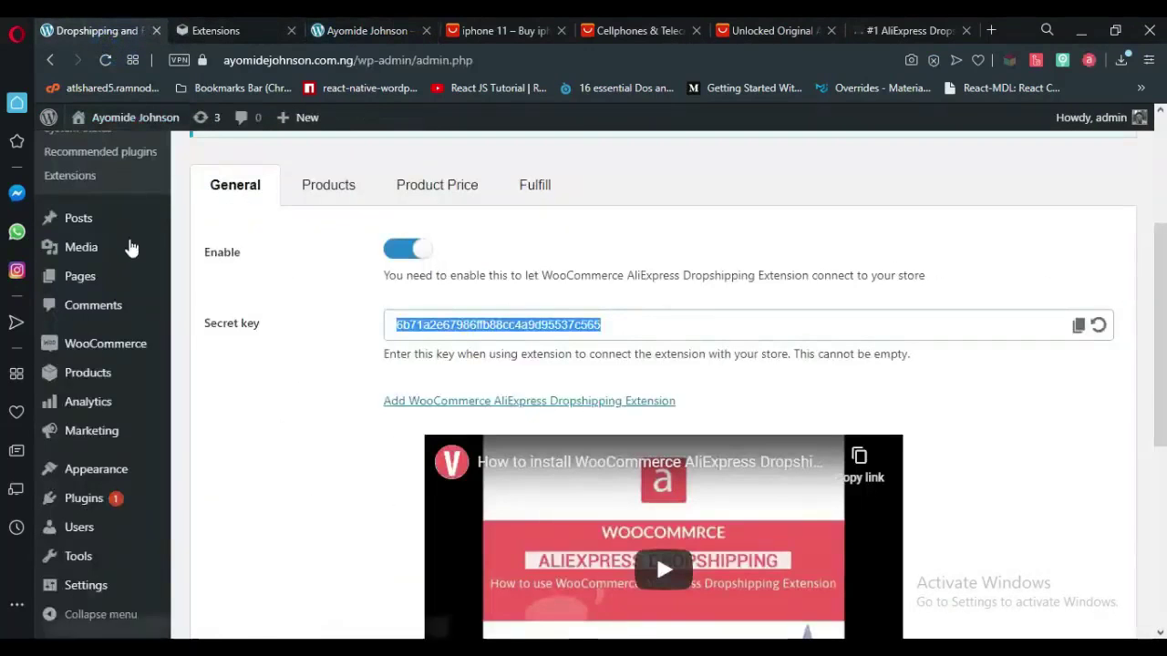
scroll(104, 429, "down", 4)
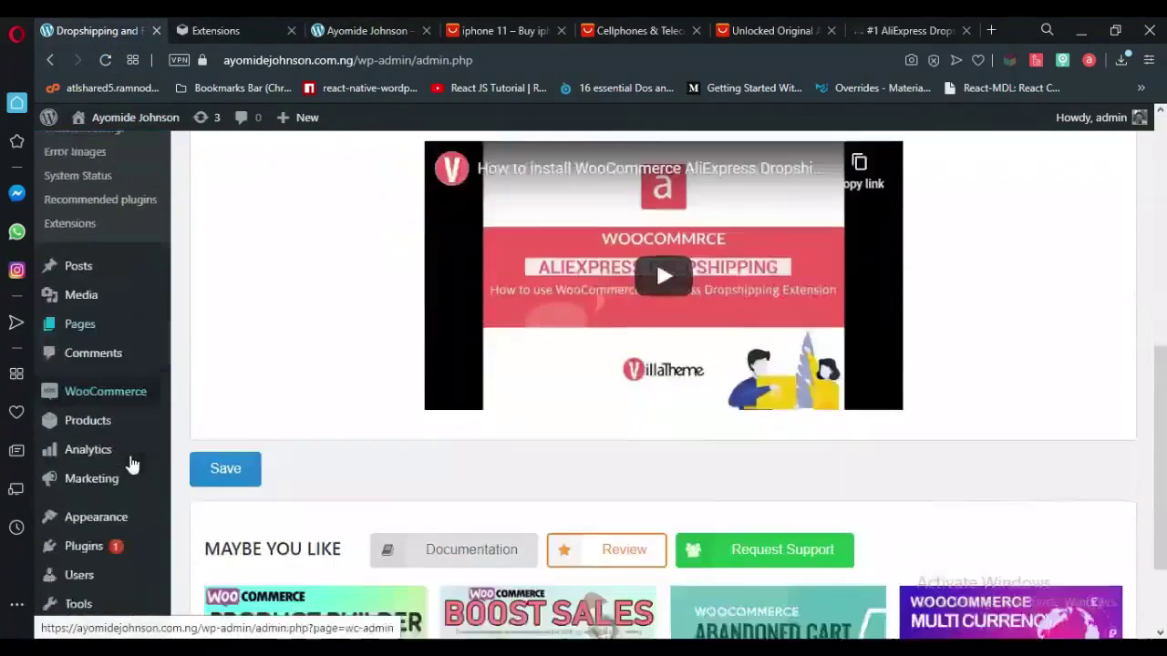
scroll(132, 465, "down", 2)
mouse_move(113, 376)
left_click(228, 377)
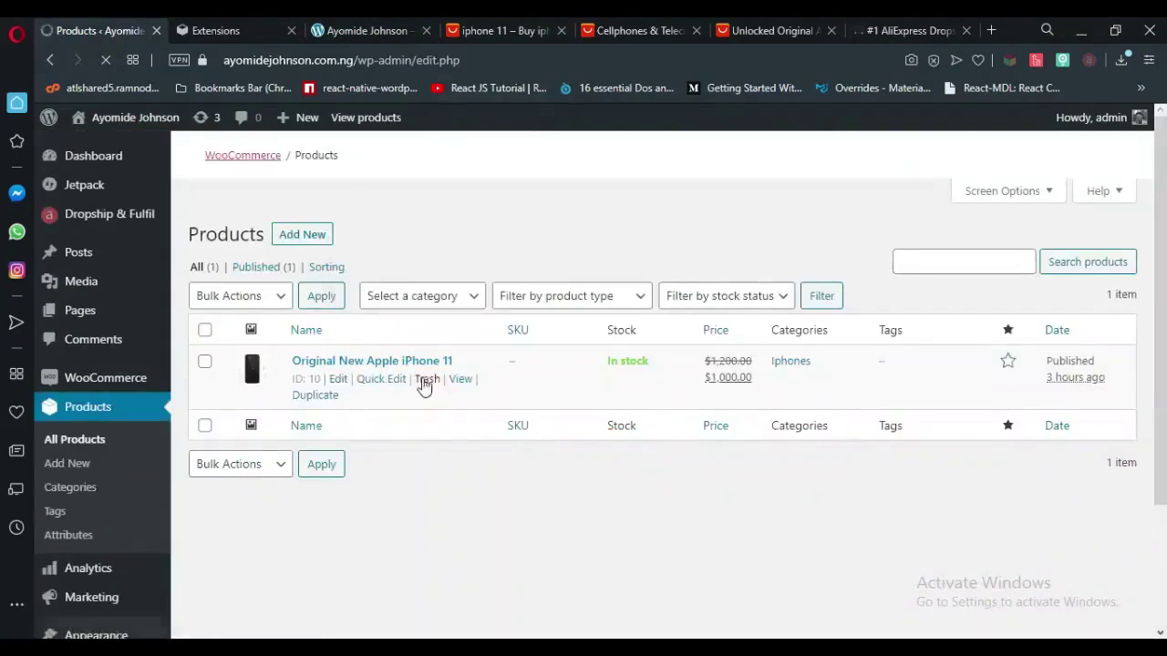
Return to the iPhone 6S page on AliExpress and review its options, shipping details and the extension's import panel
left_click(771, 30)
scroll(683, 386, "down", 1)
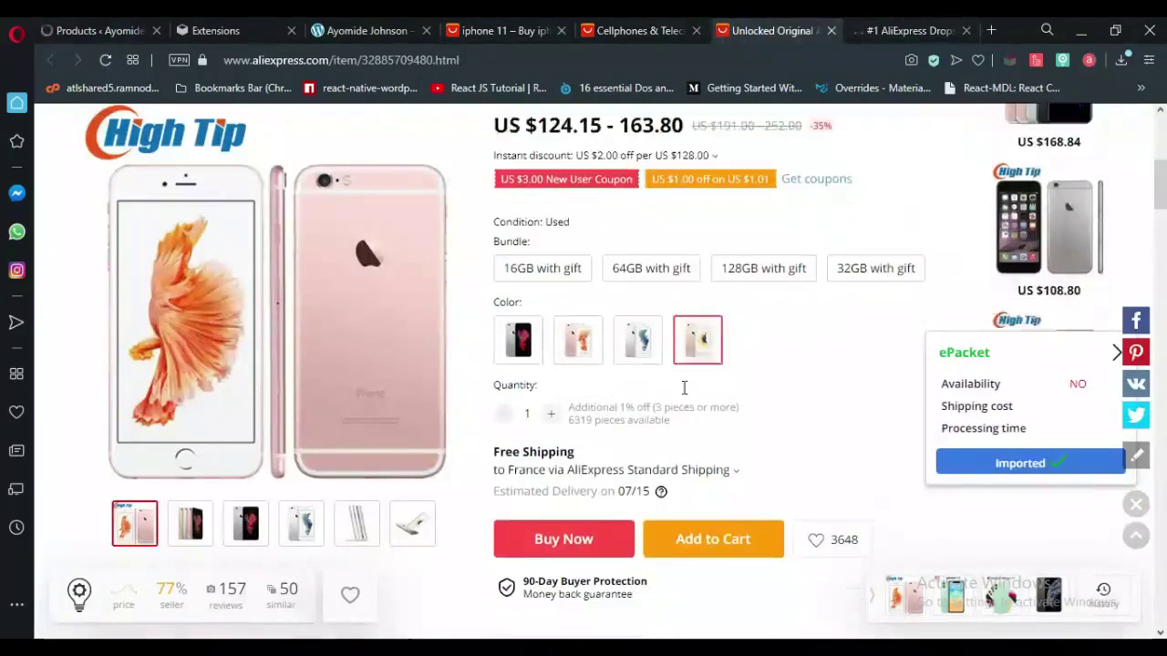
scroll(714, 352, "up", 1)
scroll(717, 344, "down", 3)
left_click(717, 337)
scroll(717, 335, "down", 1)
scroll(722, 329, "up", 8)
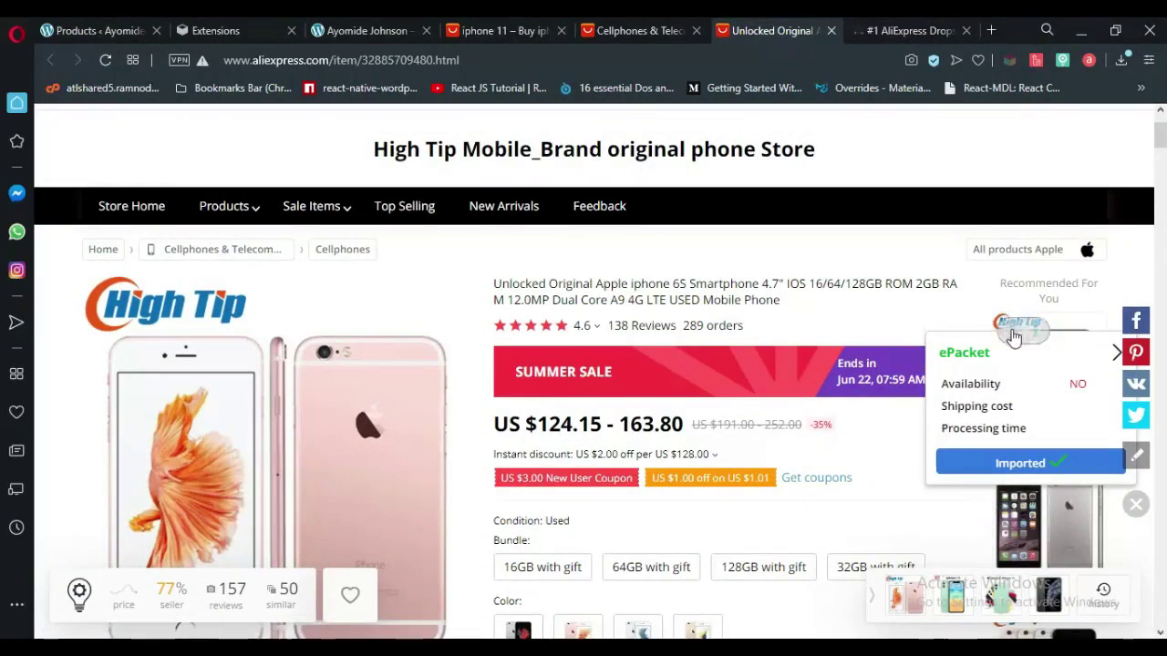
mouse_move(1037, 338)
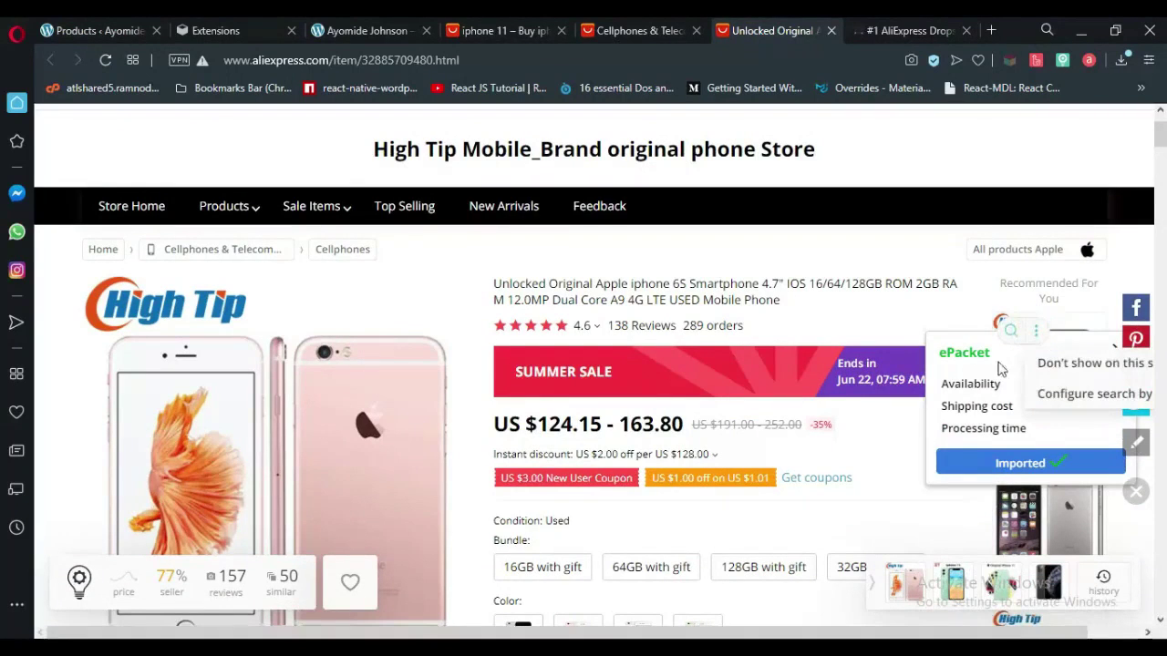
Try to import the iPhone 6S product again through the extension's ePacket panel on its AliExpress page and look over the page
scroll(627, 472, "up", 2)
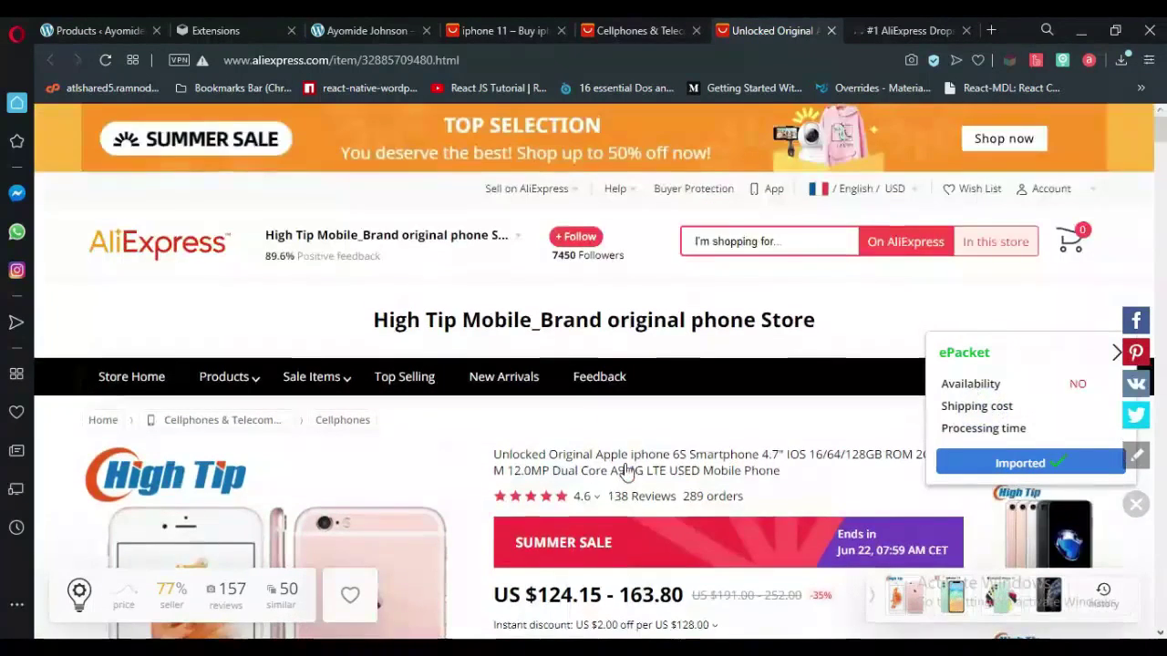
left_click(1014, 463)
left_click(725, 168)
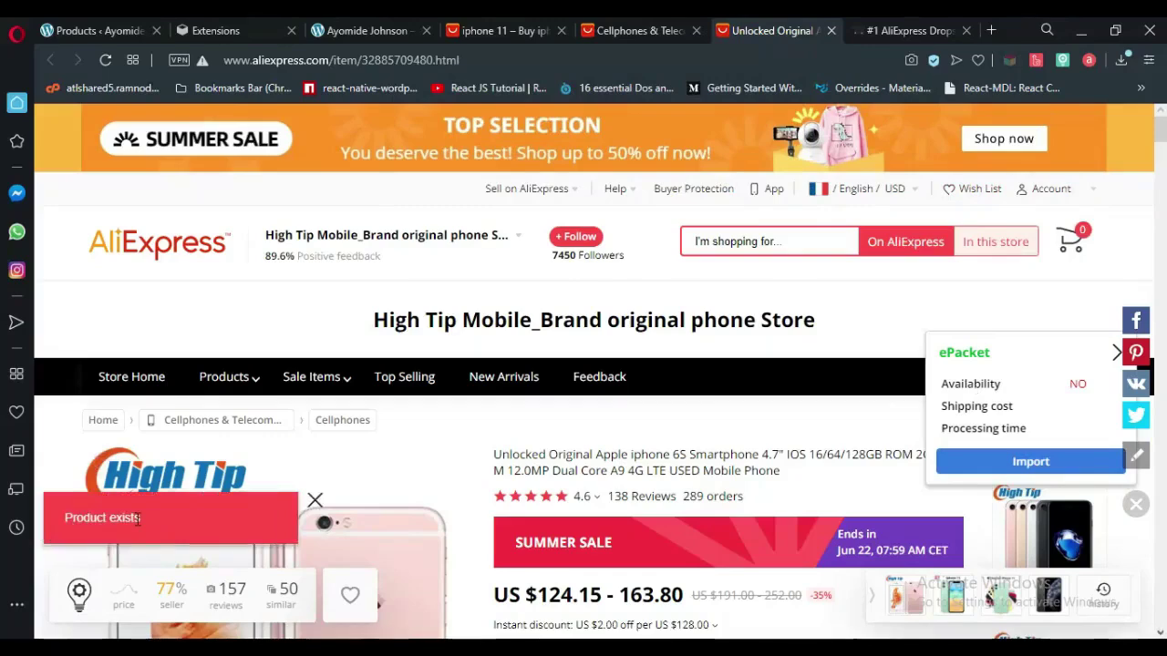
scroll(137, 519, "down", 4)
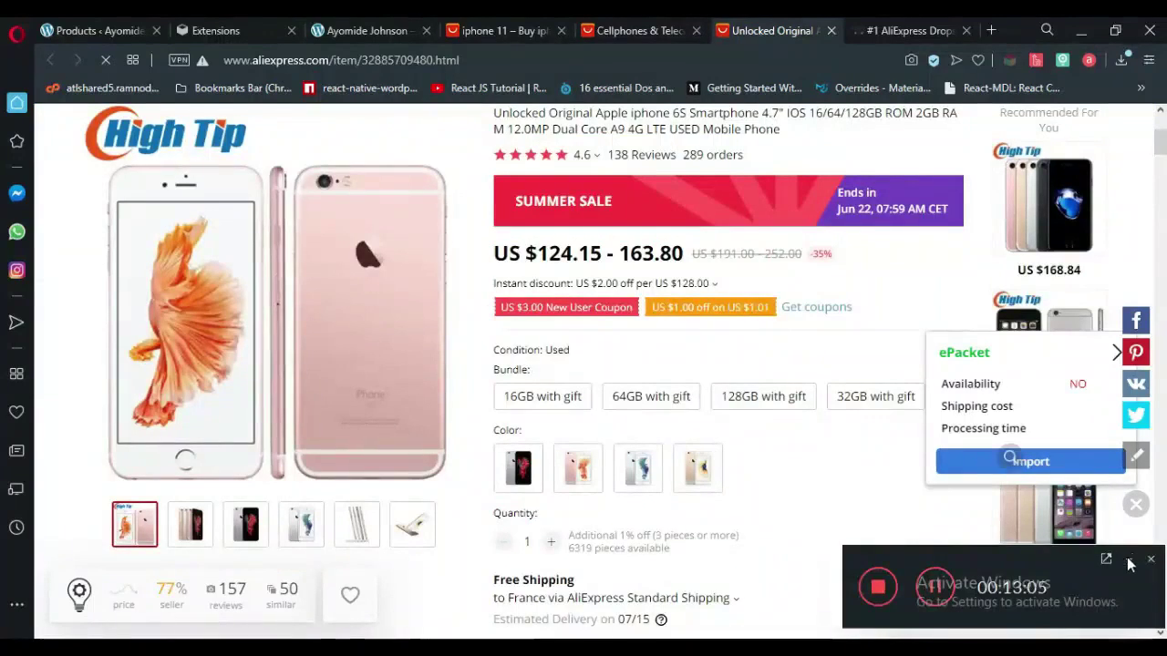
scroll(492, 392, "down", 7)
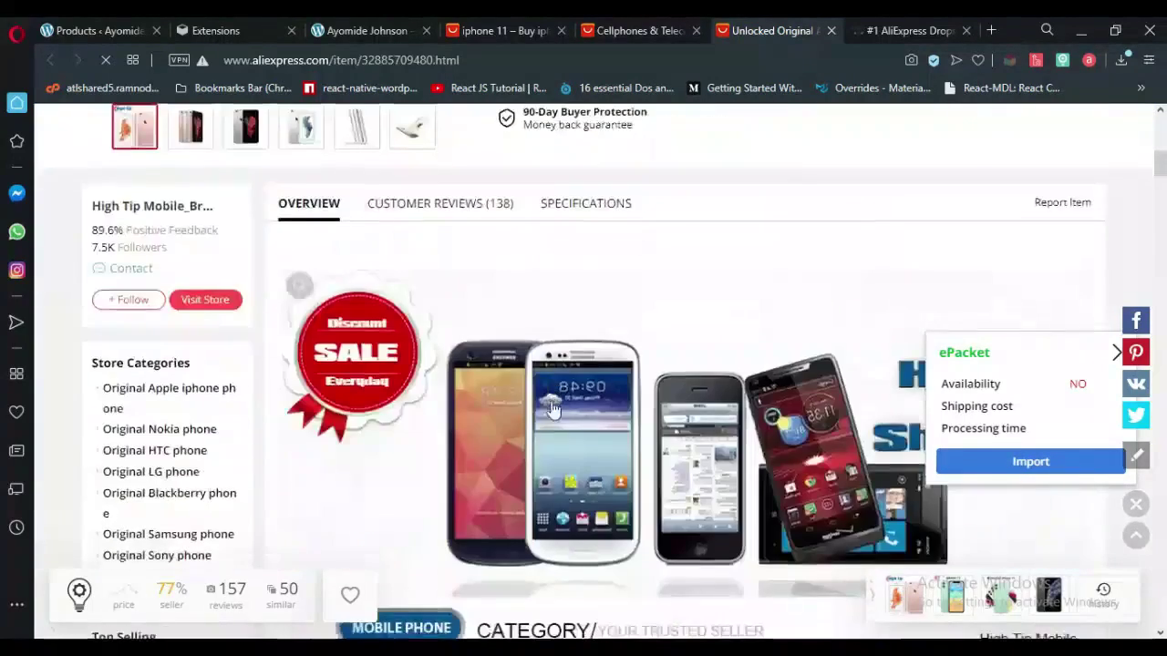
scroll(558, 430, "up", 3)
scroll(558, 430, "up", 6)
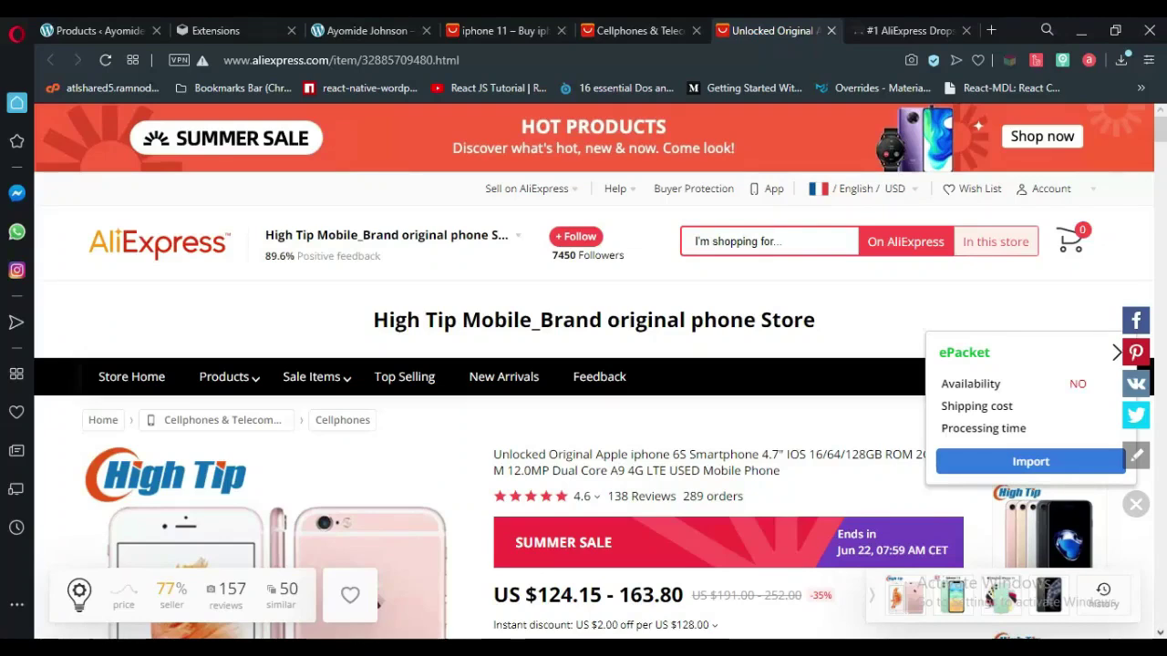
Return to the WooCommerce products list in the WordPress admin and check it for the imported iPhone 6S
left_click(110, 30)
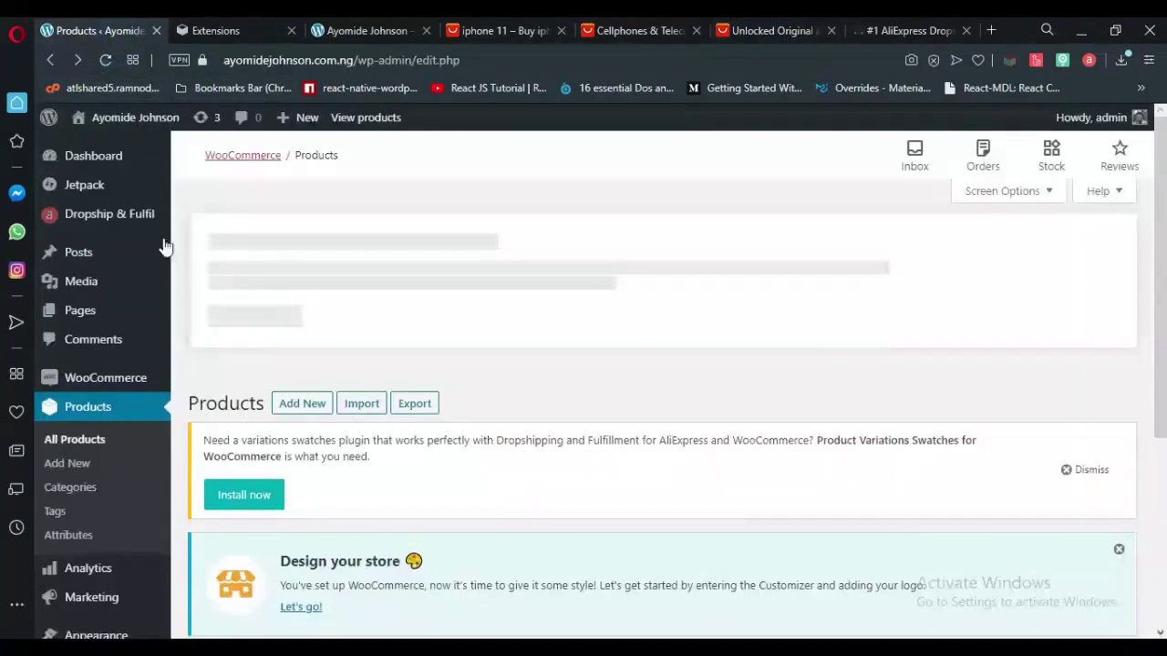
scroll(478, 503, "down", 3)
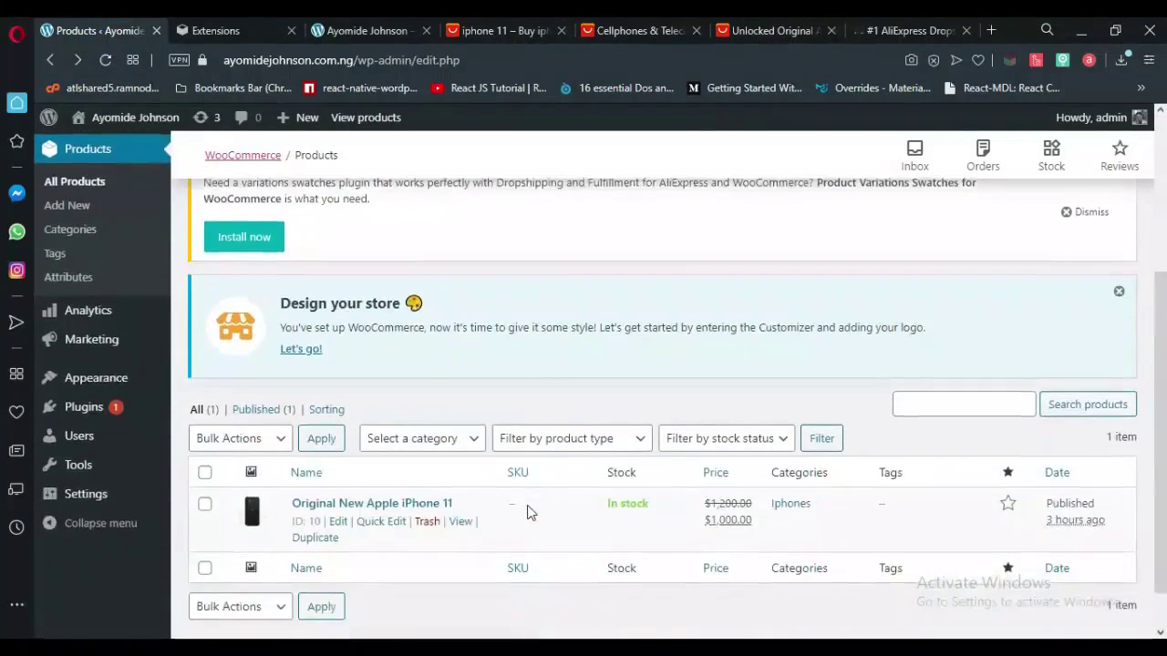
scroll(494, 547, "up", 1)
scroll(438, 541, "down", 2)
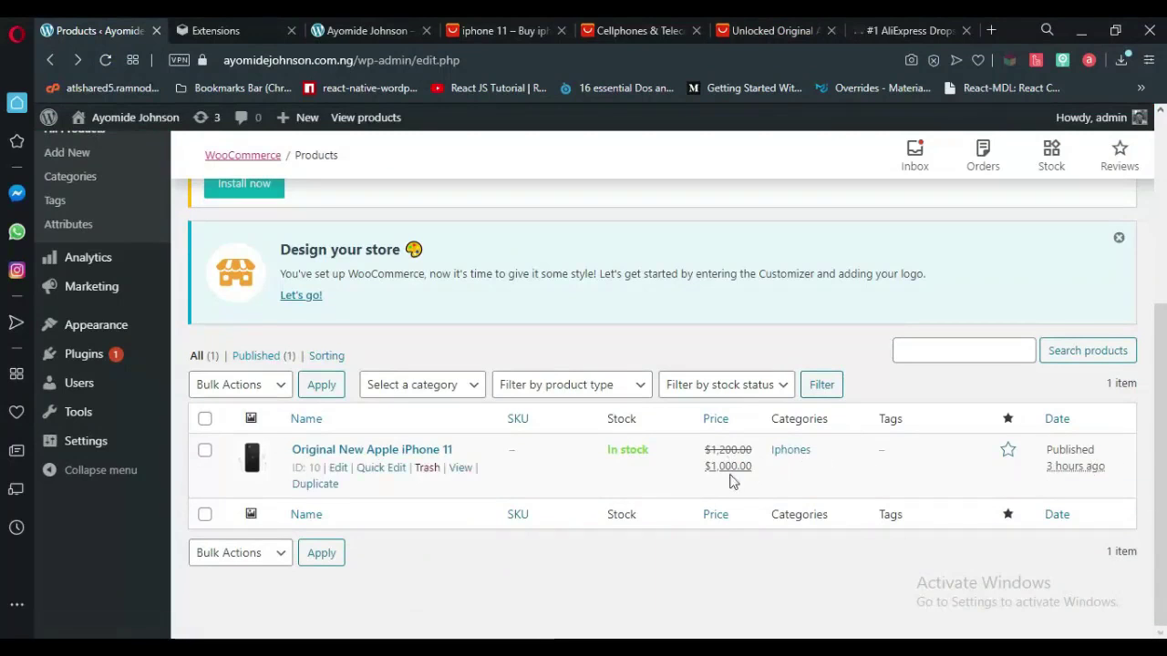
scroll(374, 474, "up", 4)
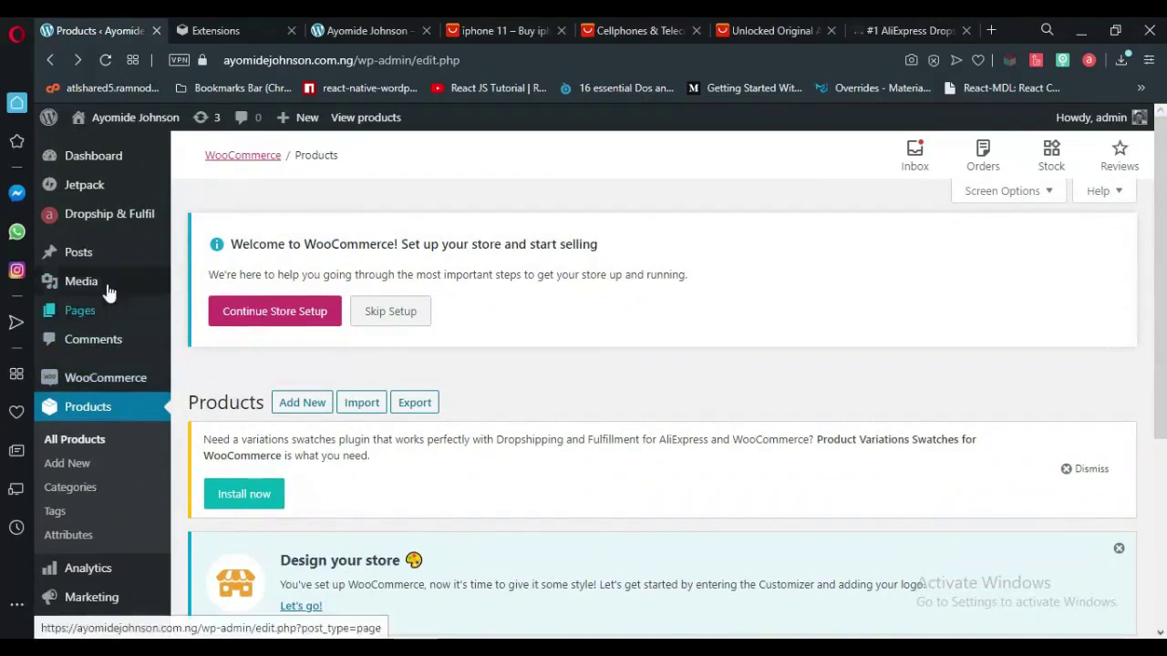
Open the Dropship & Fulfil import list and bring the iPhone 6S product's details into view
mouse_move(128, 215)
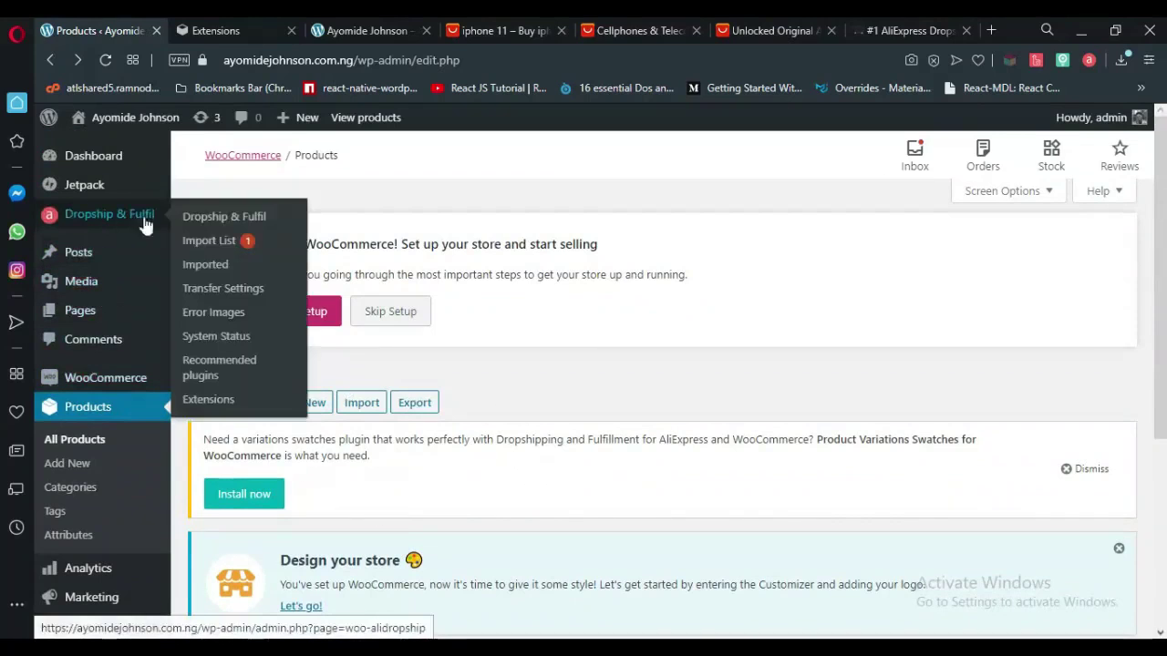
left_click(221, 244)
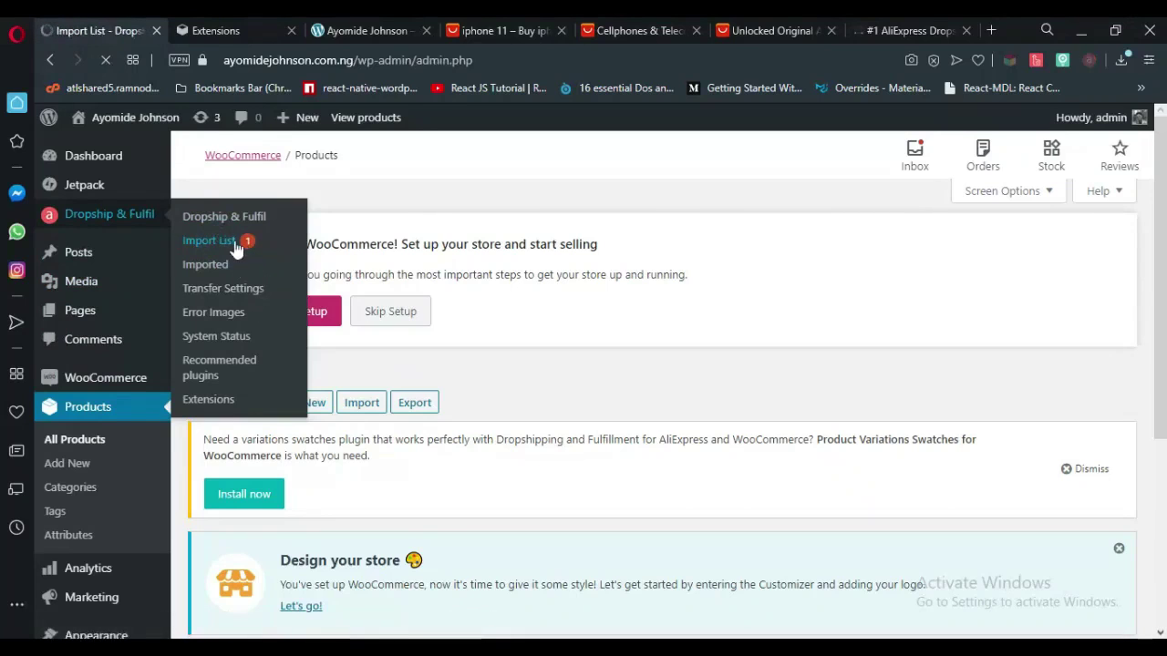
scroll(464, 299, "down", 3)
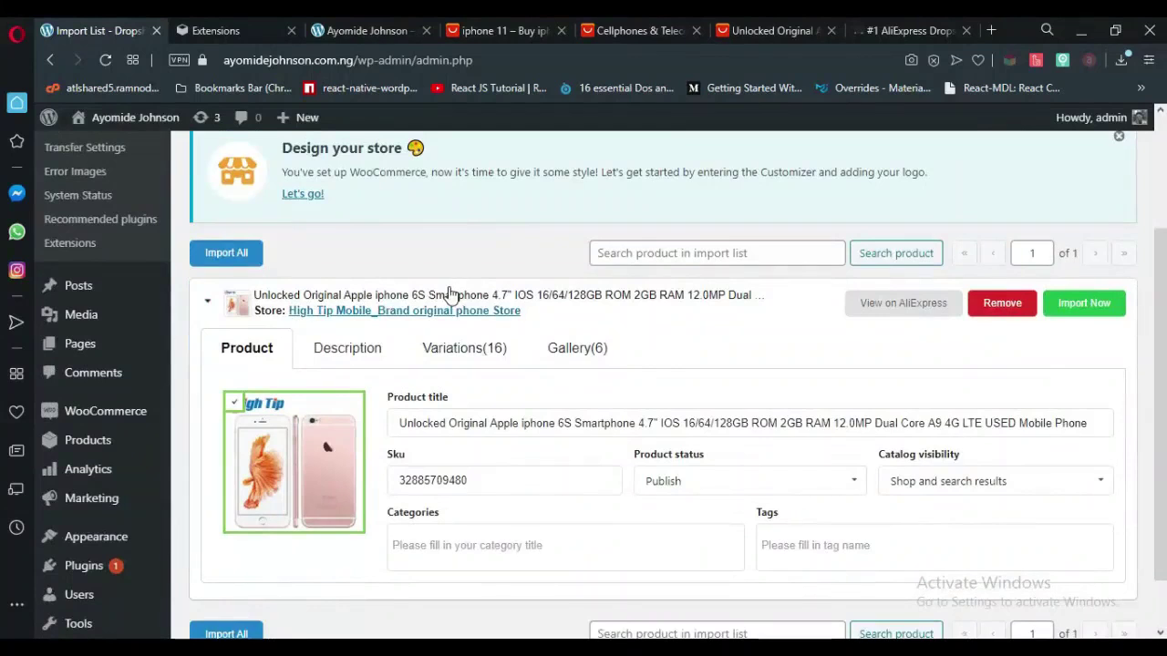
scroll(262, 354, "down", 2)
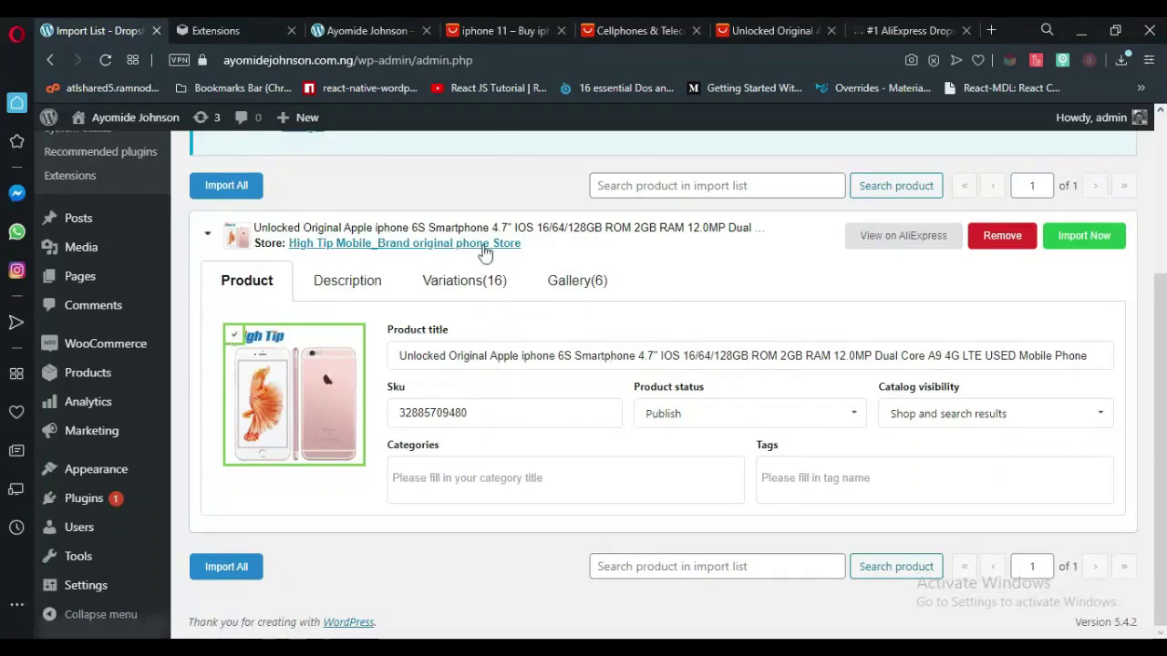
left_click(930, 240)
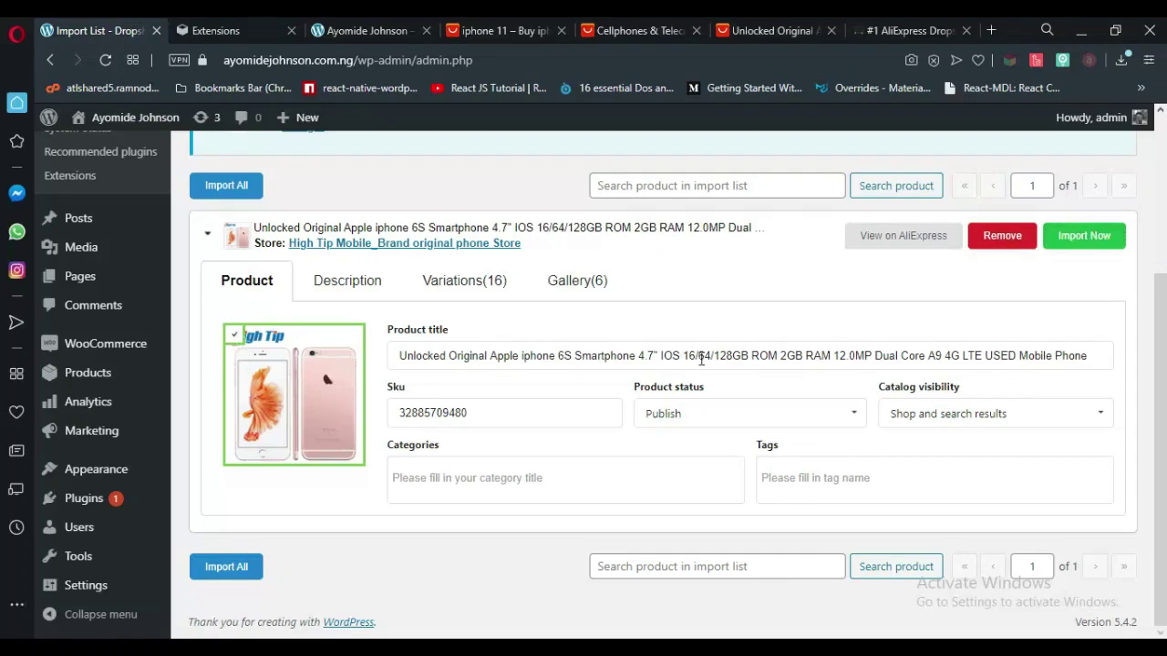
Shorten the product title to "Unlocked Original Apple iphone 6S" by removing everything after the model name
left_click(593, 356)
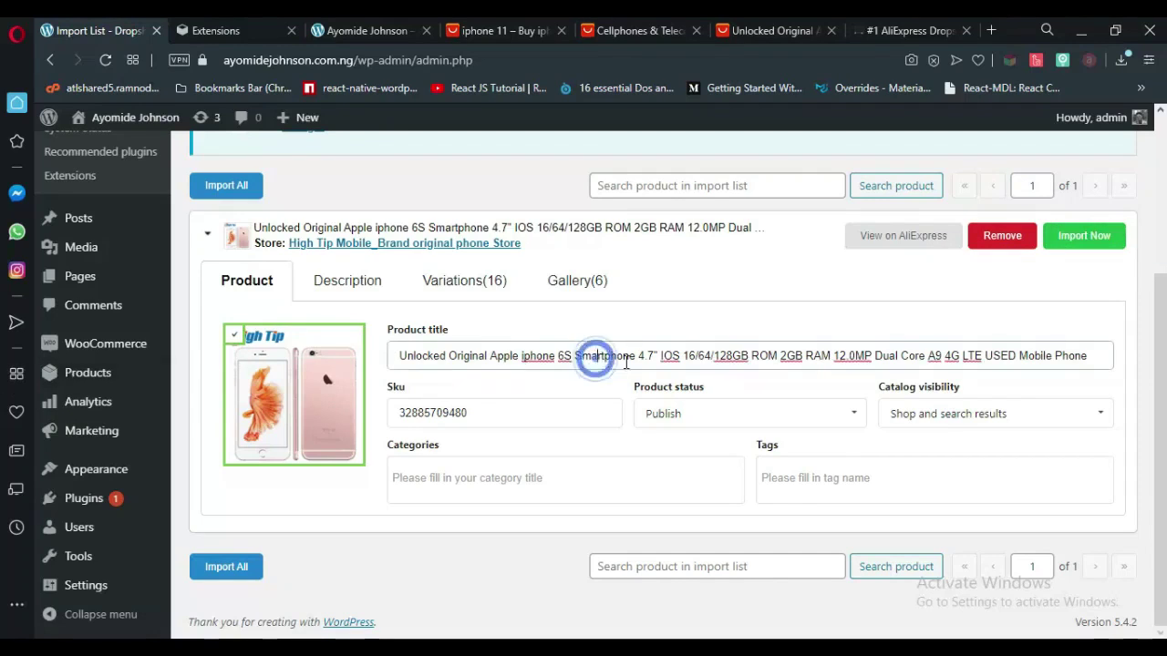
left_click_drag(713, 360, 751, 357)
left_click(858, 355)
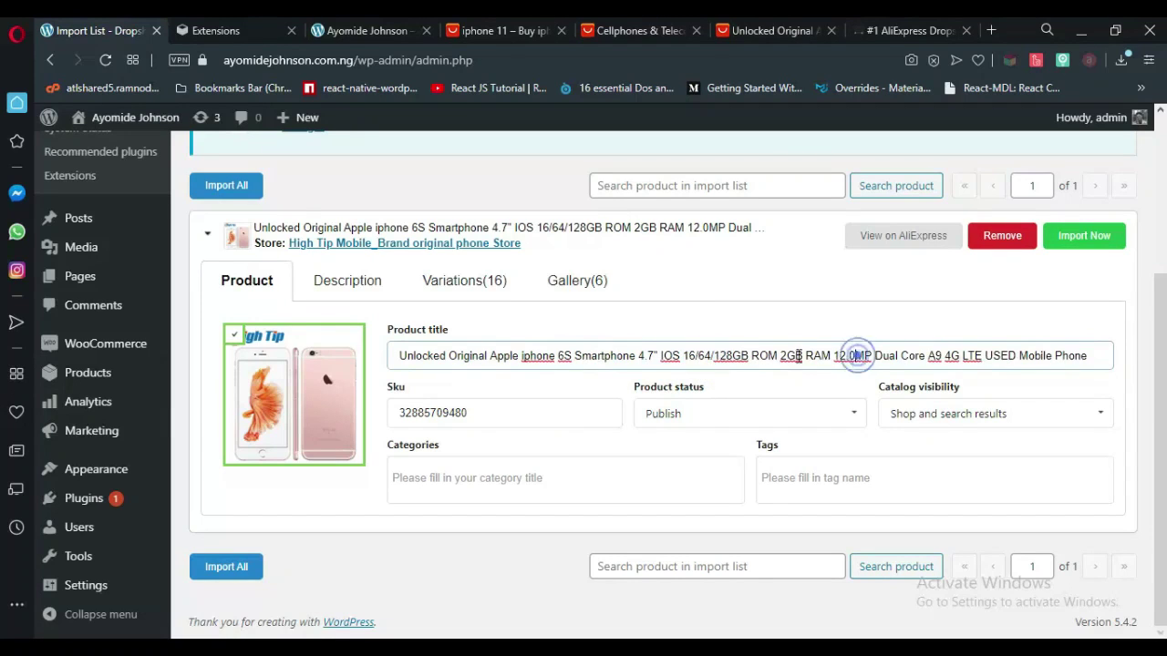
left_click(429, 359)
left_click(497, 355)
left_click(548, 356)
left_click(531, 356)
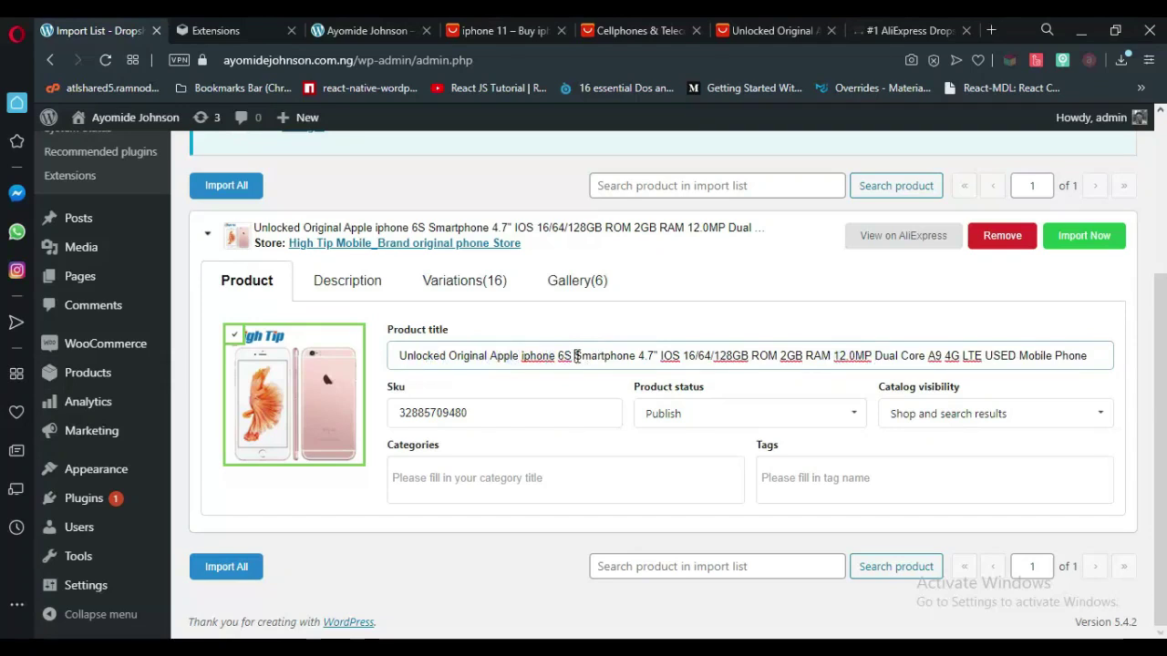
left_click_drag(576, 355, 1072, 357)
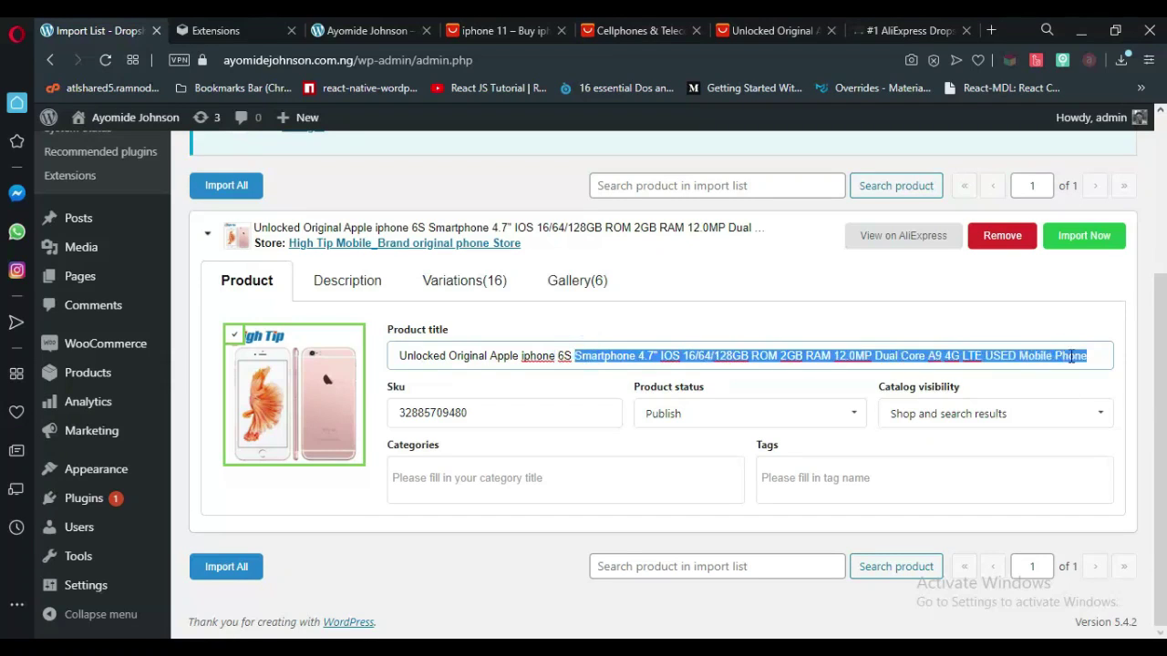
key("BackSpace")
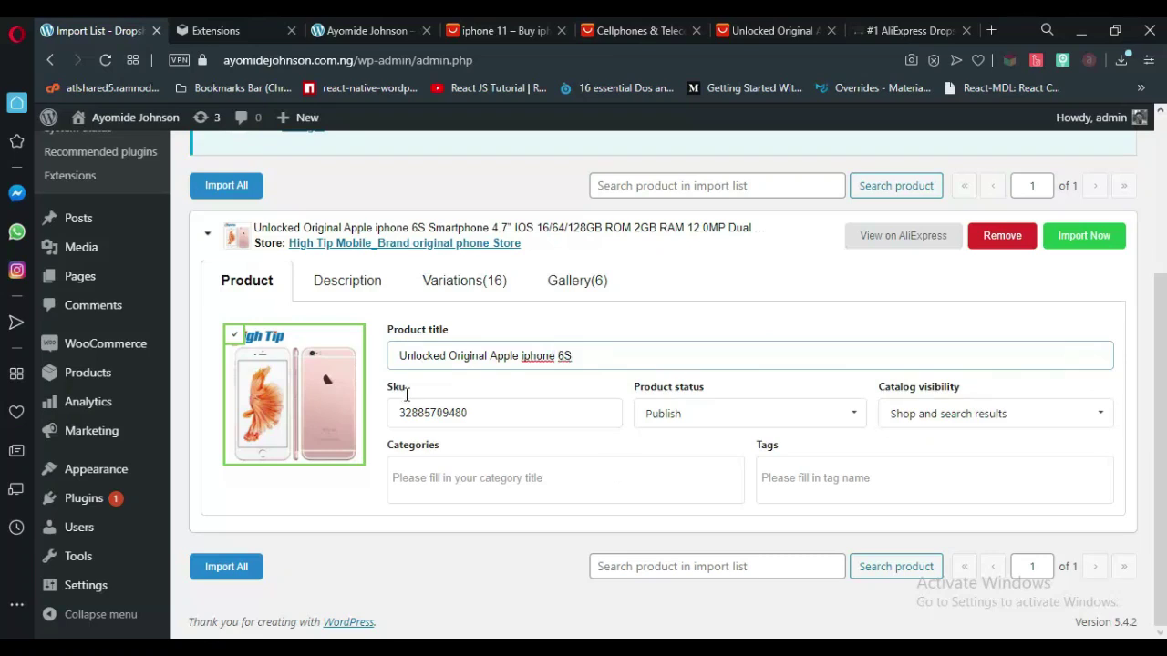
Review the product's SKU, status and catalog visibility options, keeping Publish and Shop and search results
left_click(490, 414)
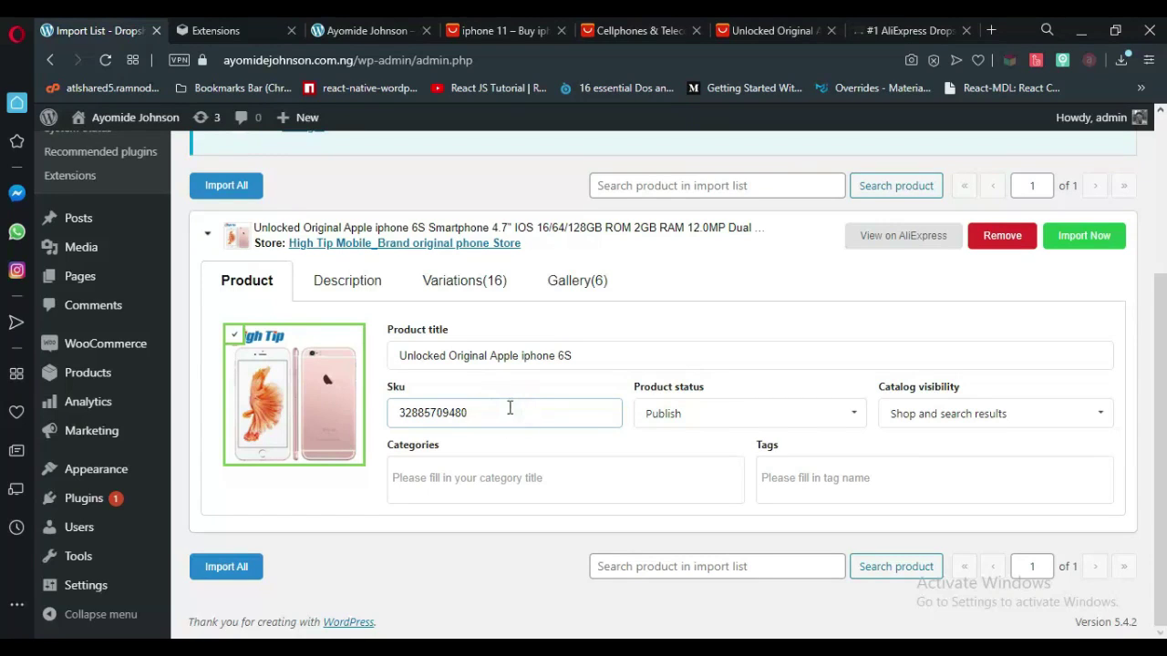
left_click(503, 409)
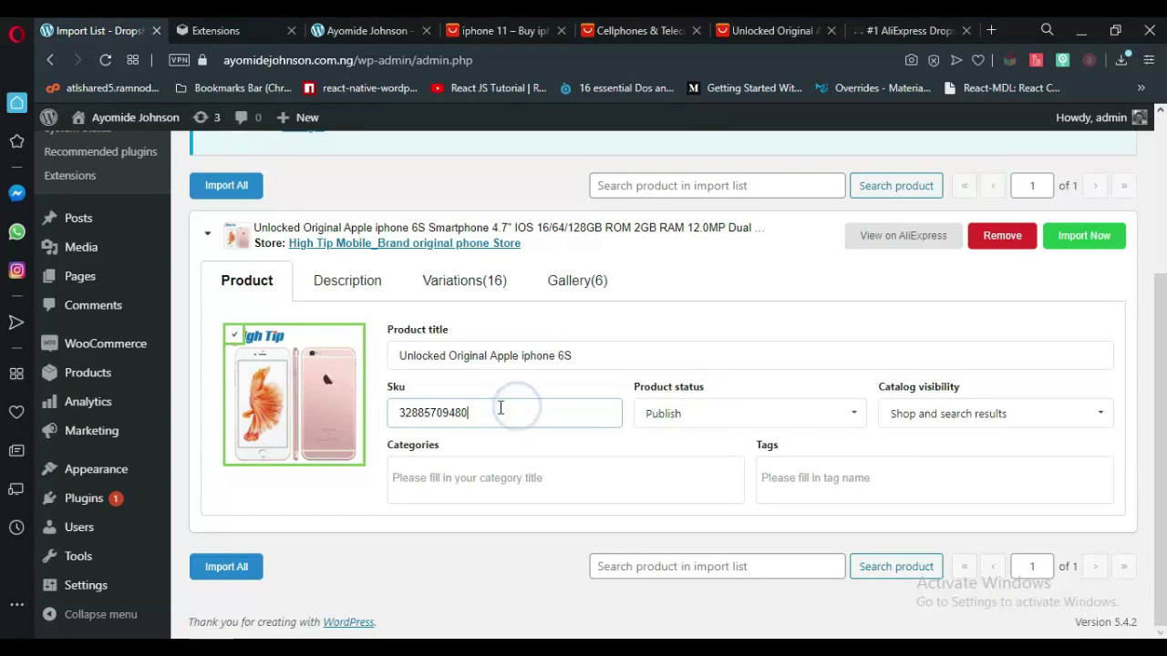
left_click(672, 415)
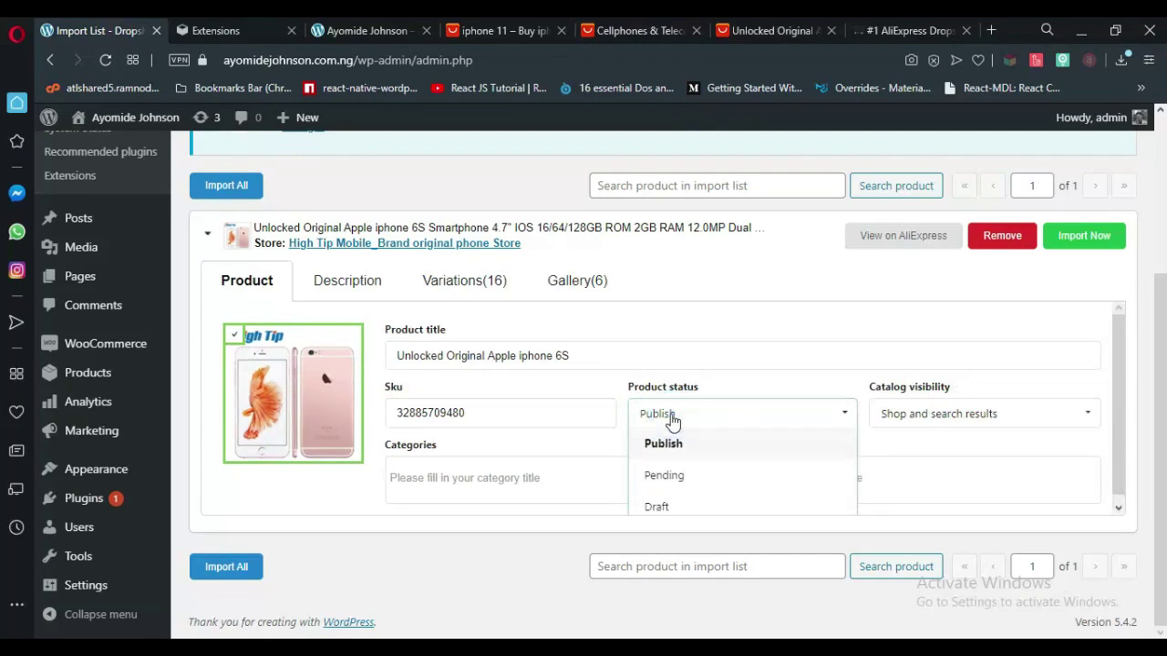
left_click(672, 417)
left_click(661, 416)
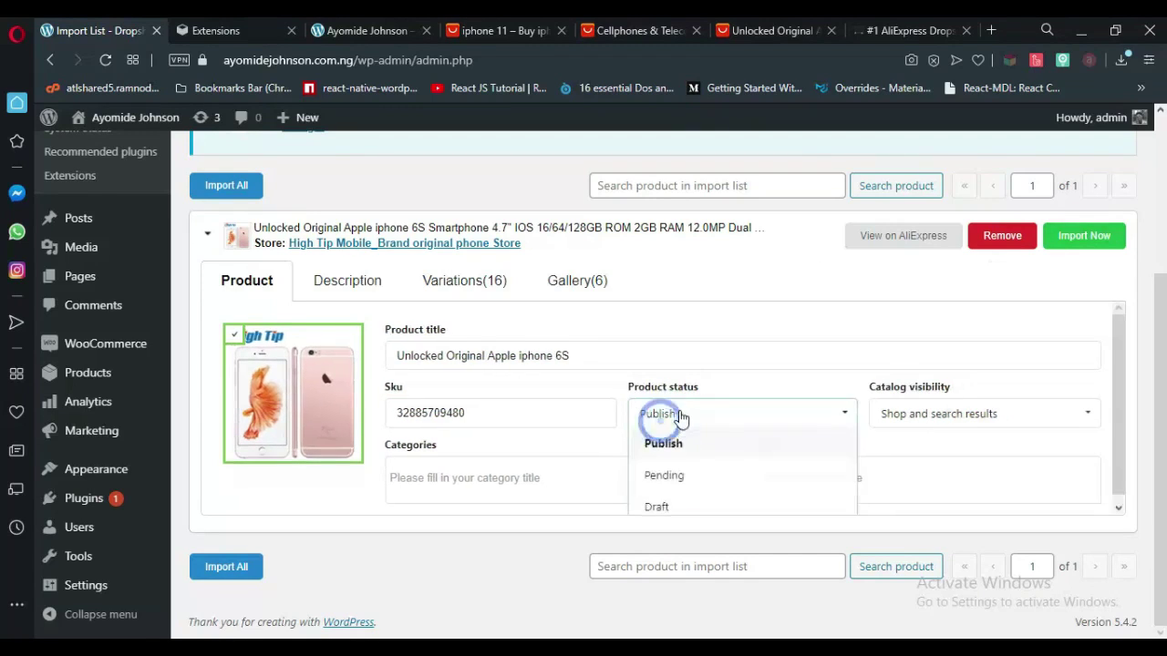
left_click(680, 416)
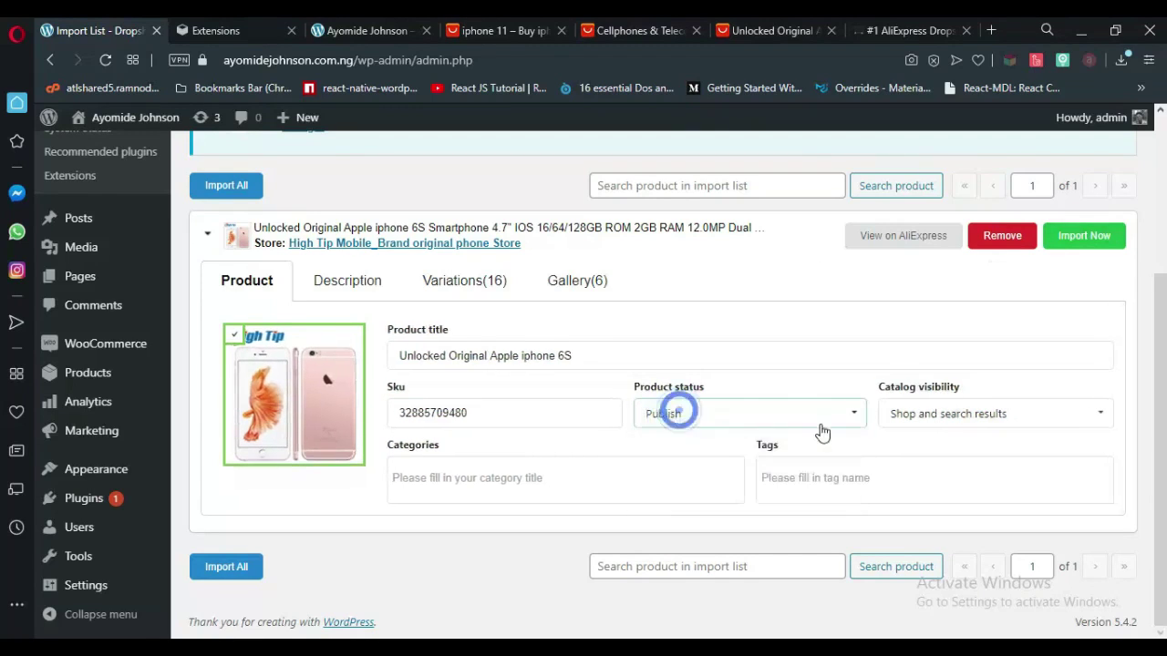
left_click(950, 427)
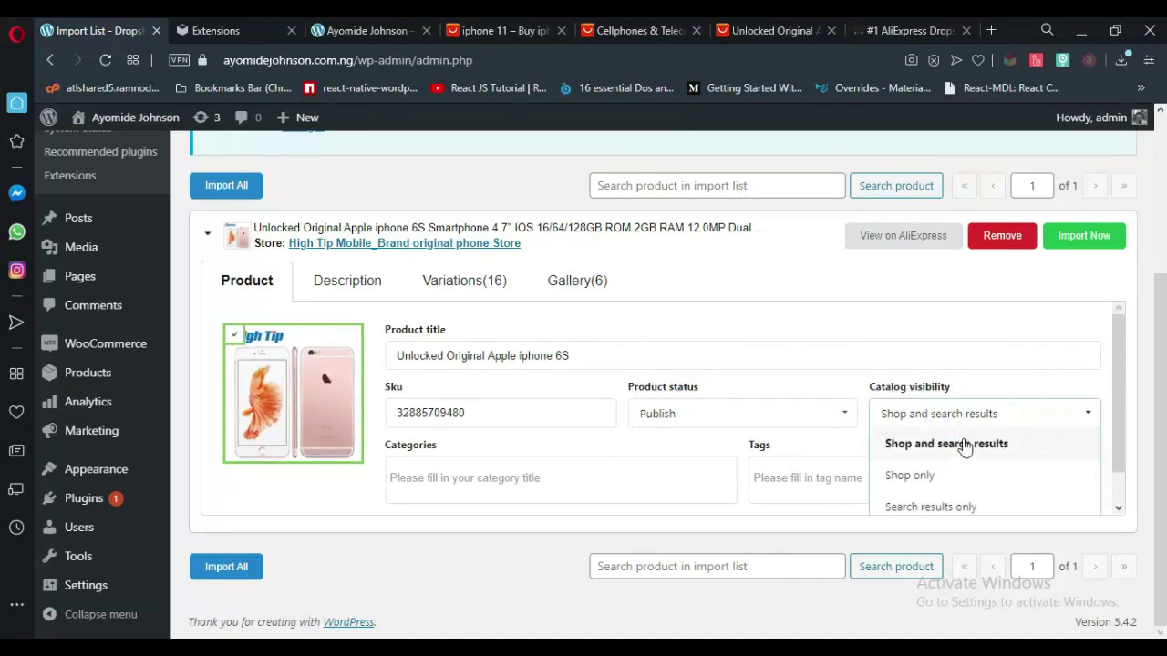
left_click(969, 422)
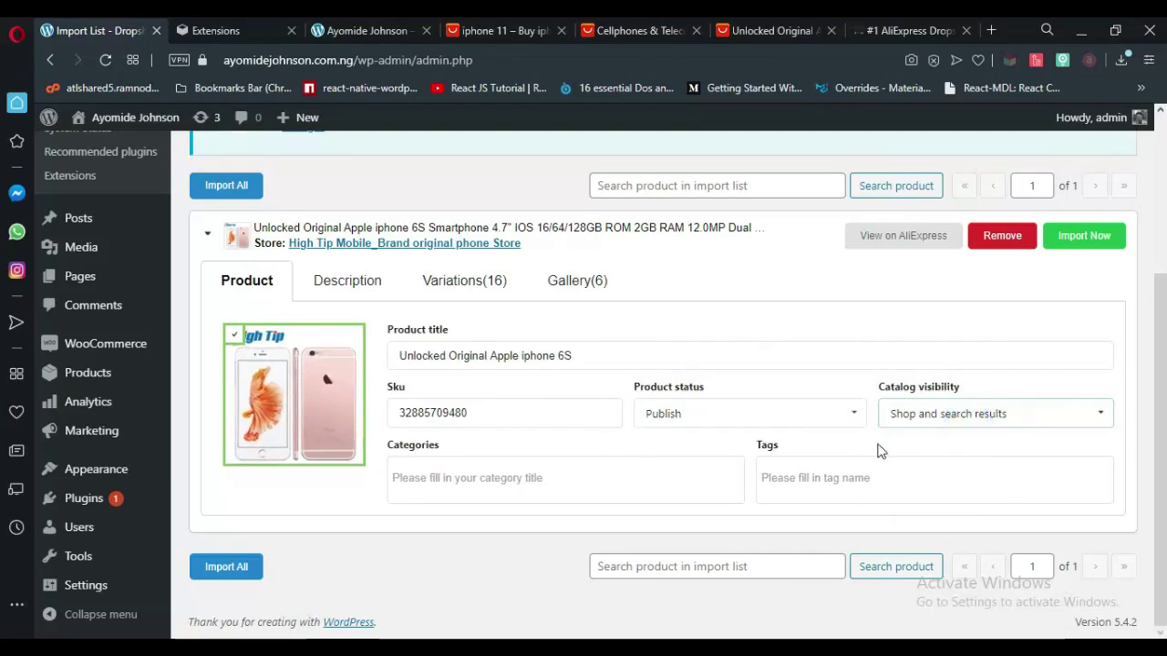
Search the categories for "iphon" and assign the Iphones category to the iPhone 6S product
left_click(473, 472)
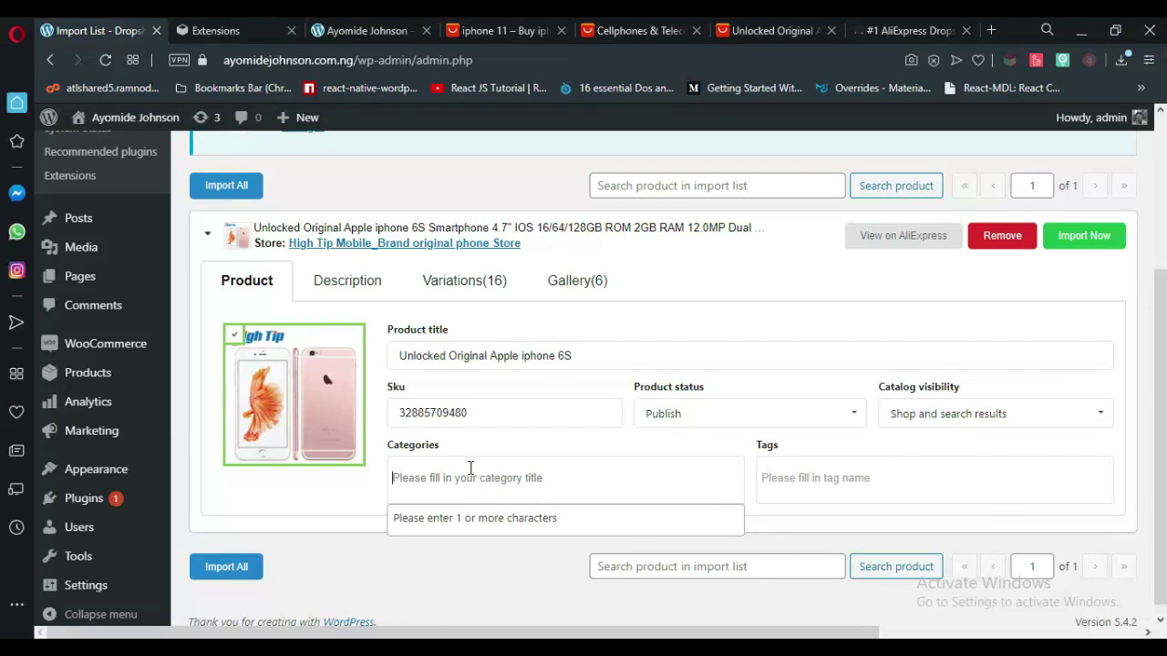
type("ip")
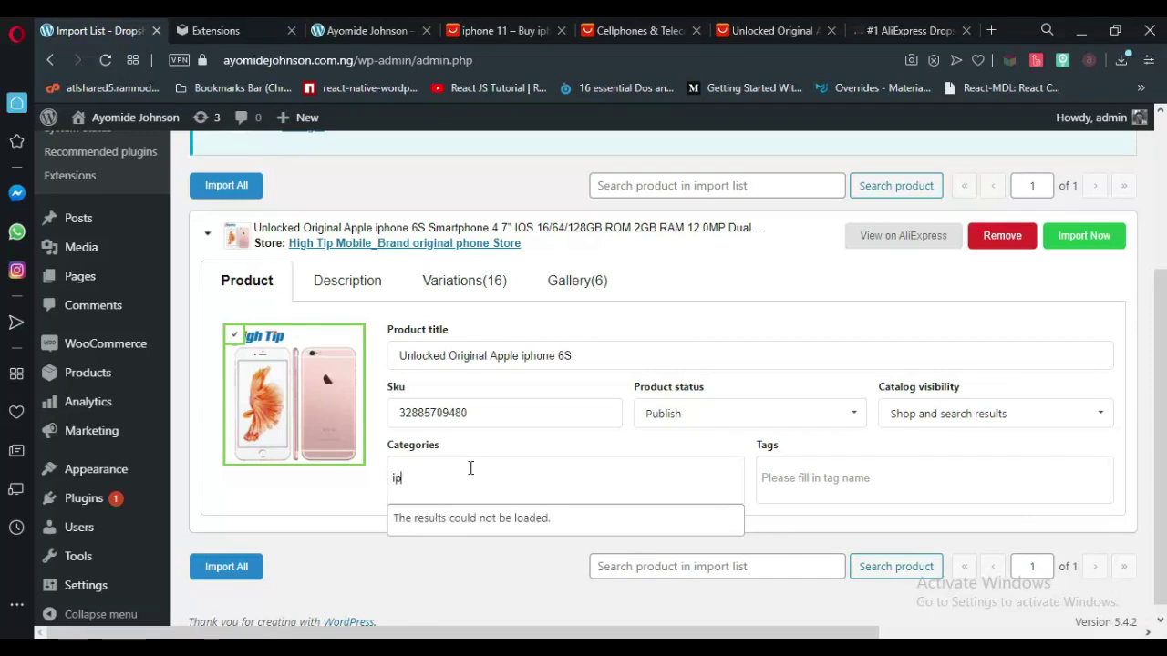
type("hon")
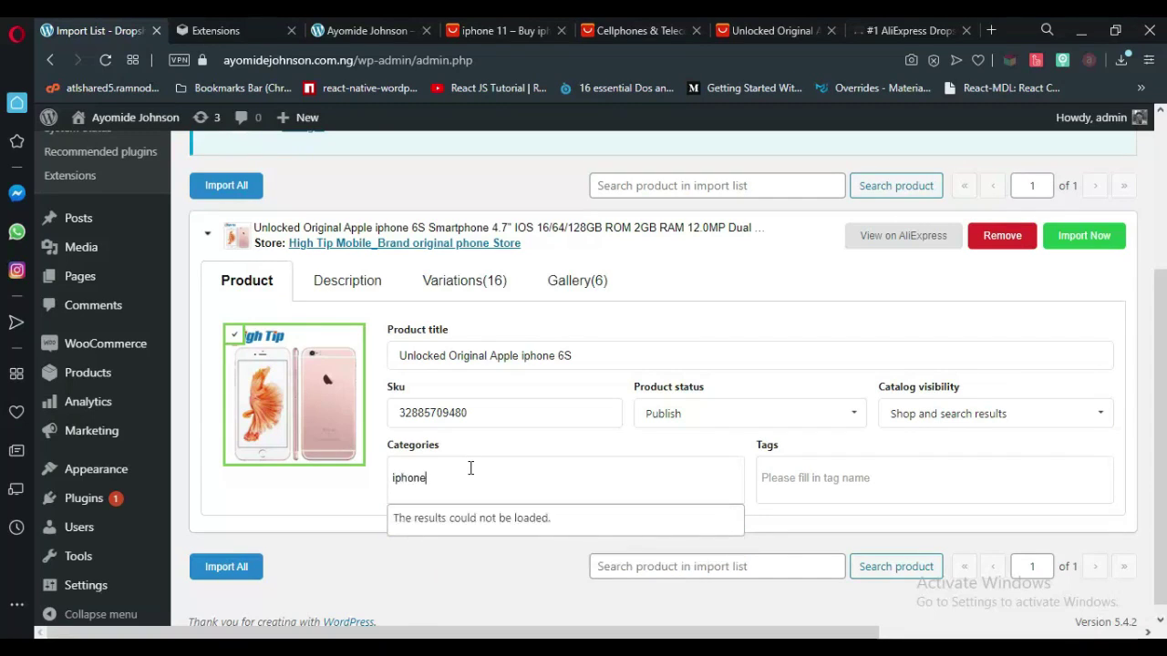
type("e")
key("BackSpace")
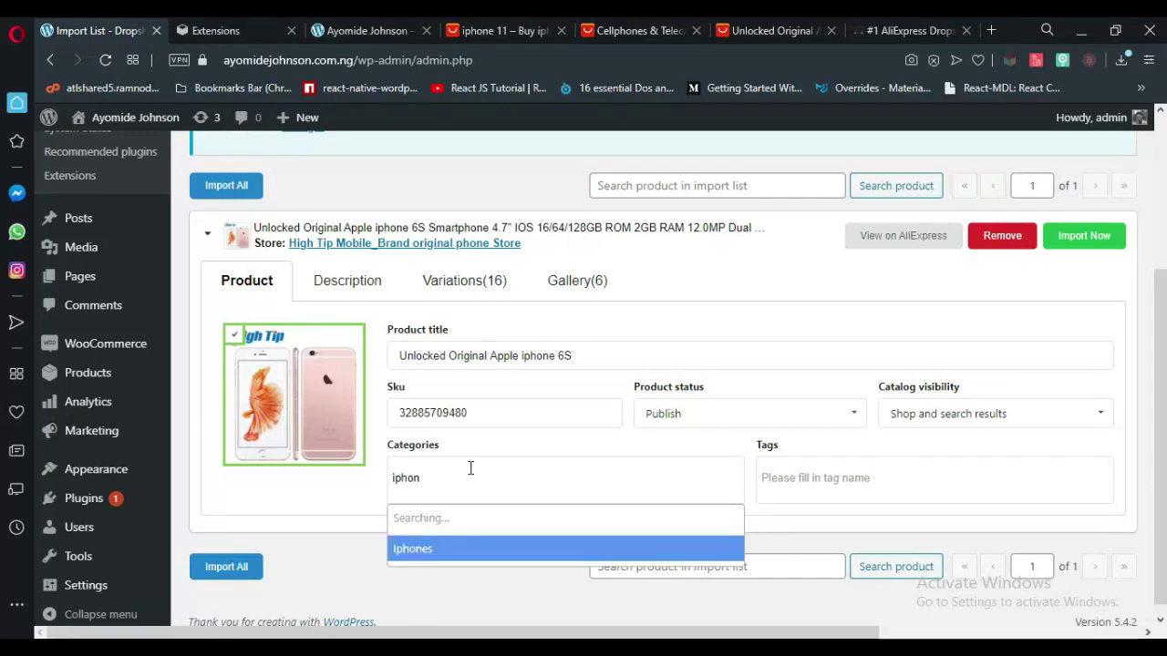
left_click(436, 520)
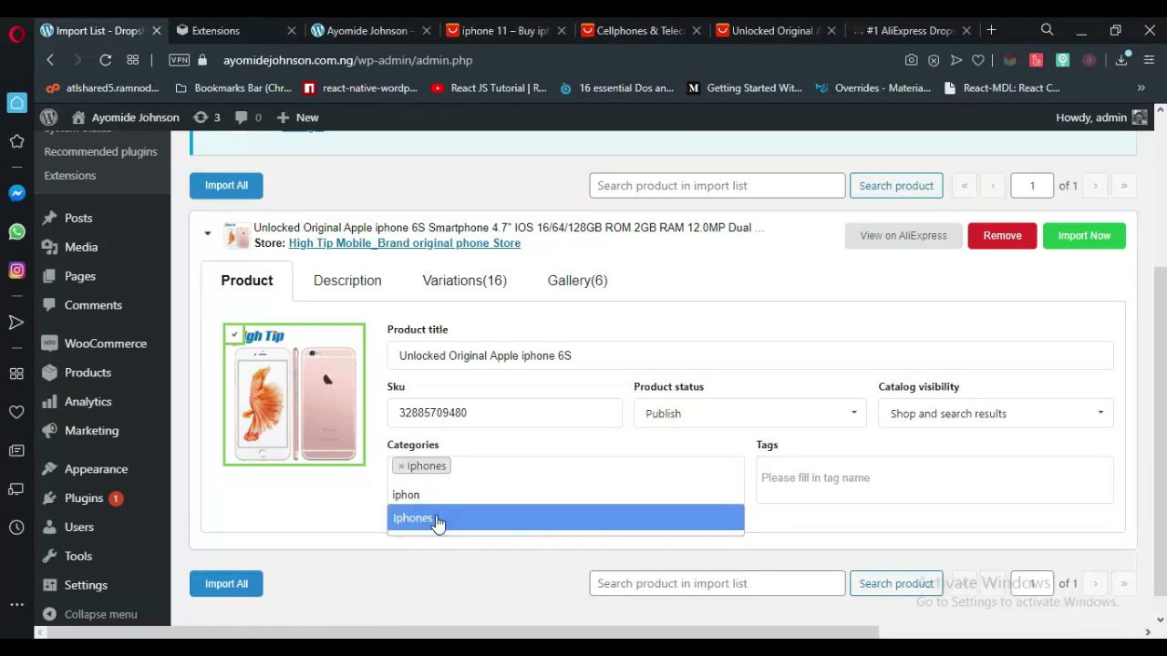
left_click(440, 543)
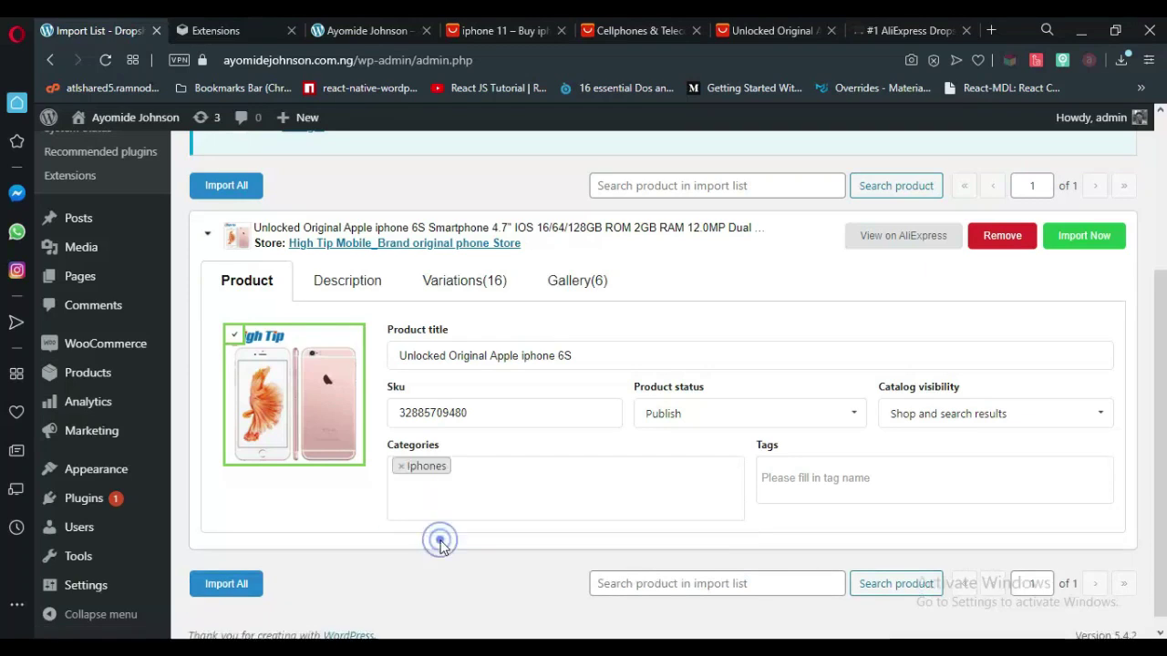
Check the tags field without adding a tag, and read through the iPhone 6S product's imported description
left_click(842, 466)
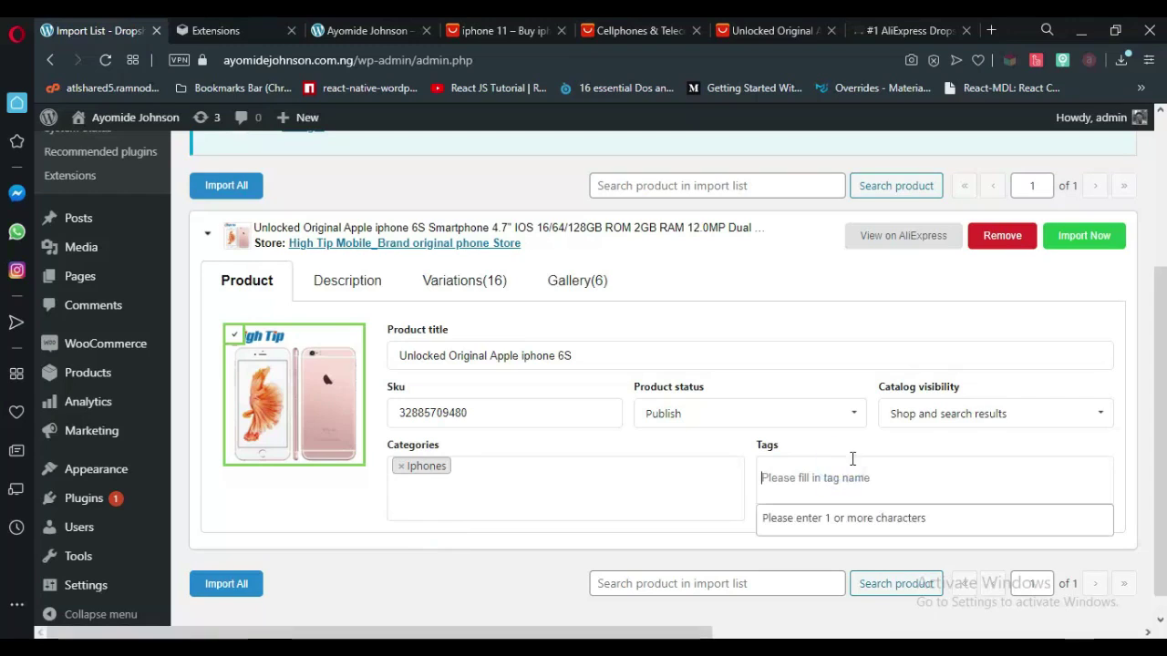
left_click(748, 481)
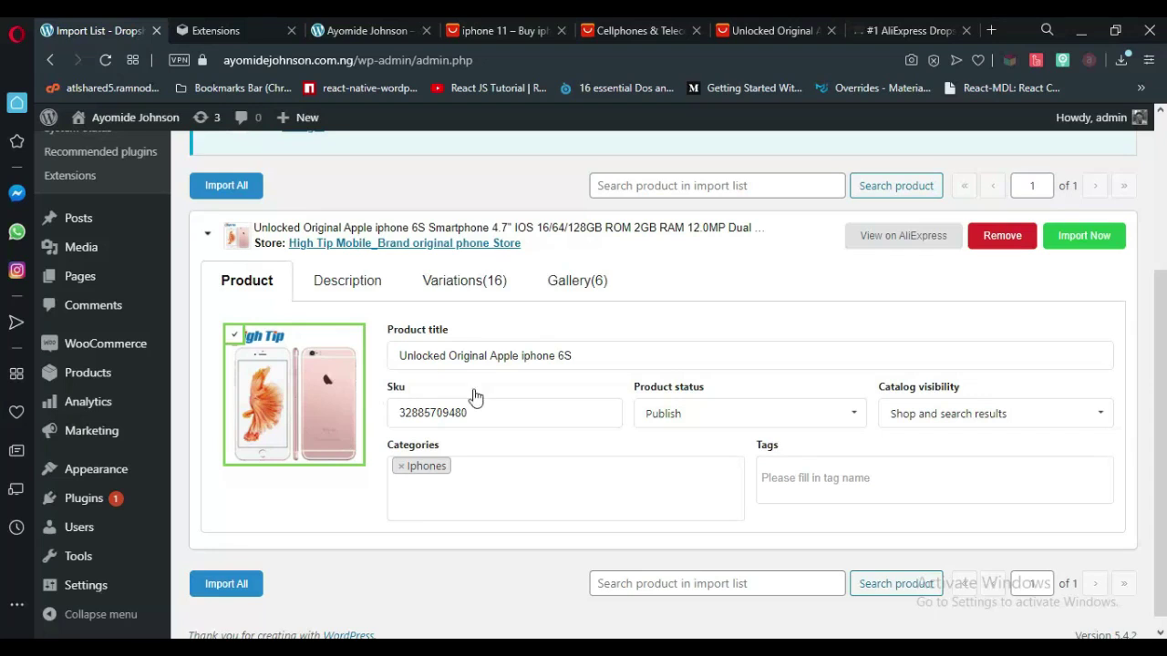
left_click(359, 290)
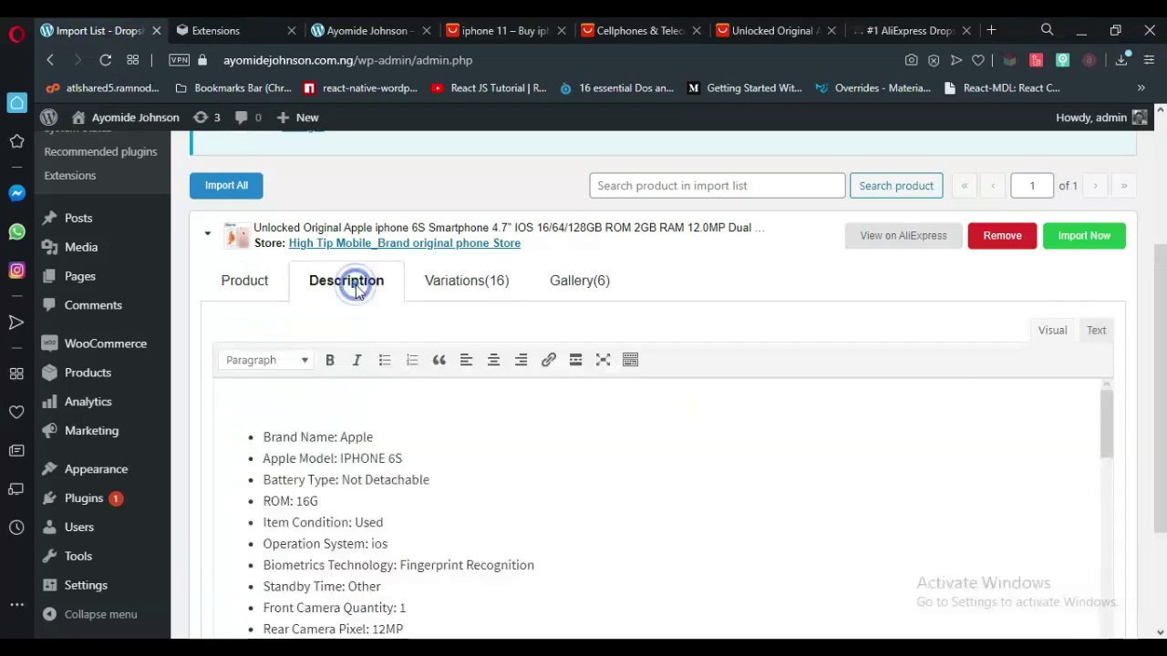
left_click(372, 435)
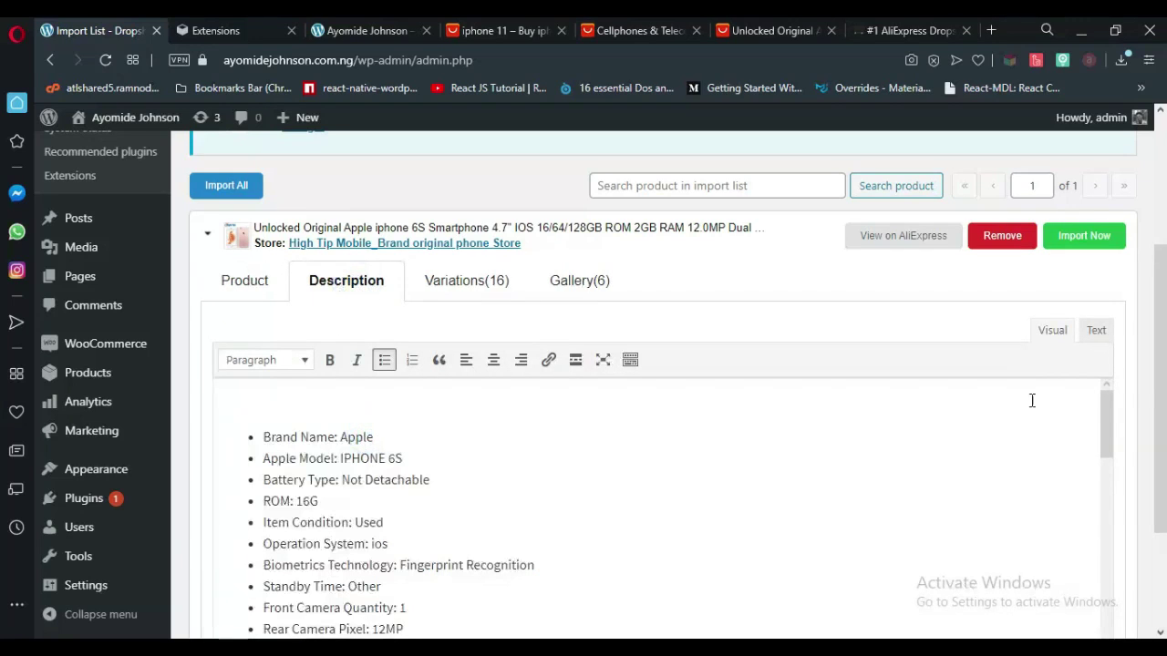
scroll(1164, 441, "down", 1)
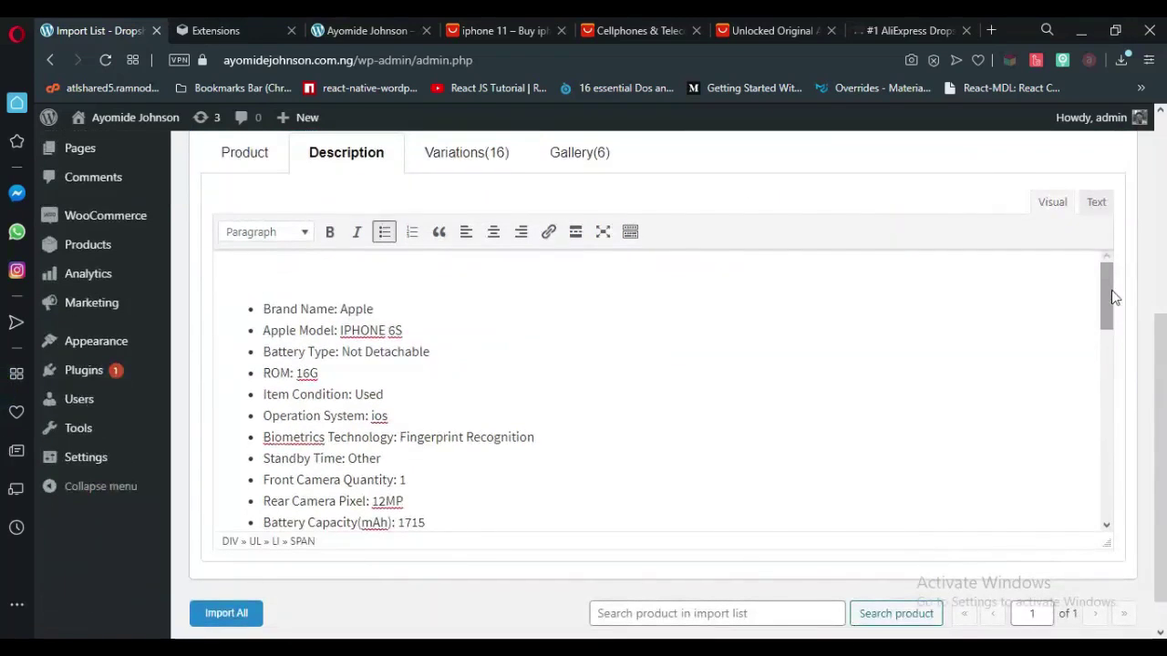
left_click_drag(1111, 290, 1052, 514)
scroll(985, 370, "up", 10)
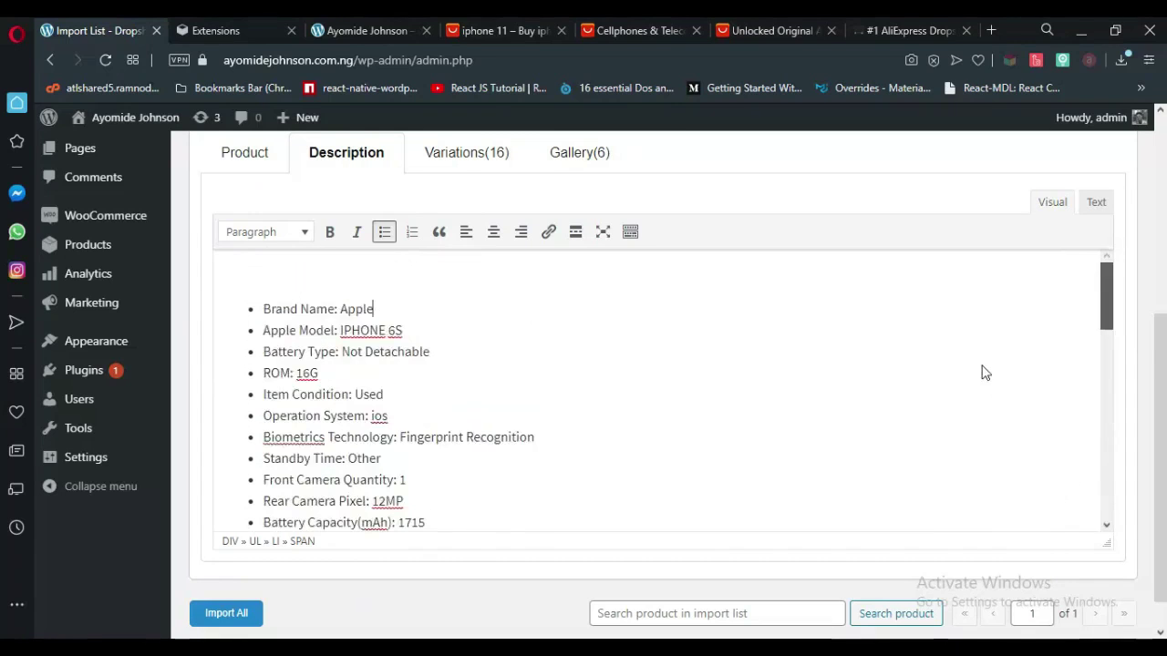
Examine the product's variations, comparing the cost, sale price and regular price of the 16GB silver variation and the ones below it
left_click(492, 157)
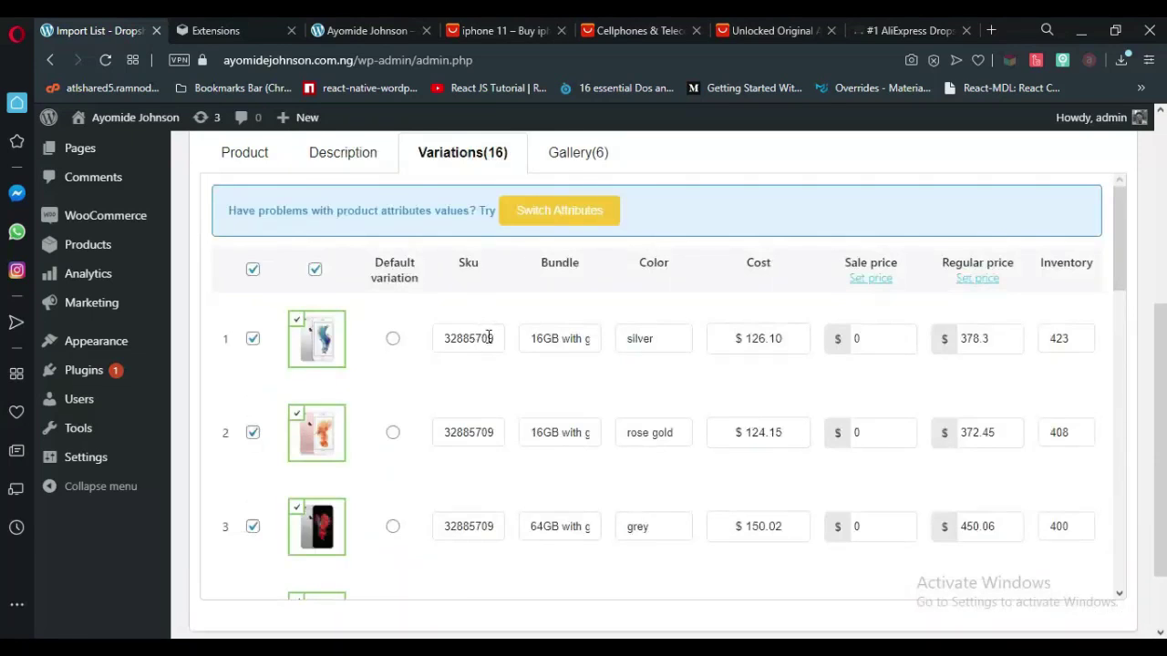
mouse_move(1112, 222)
left_mouse_down()
mouse_move(1119, 240)
mouse_move(1120, 216)
left_mouse_up()
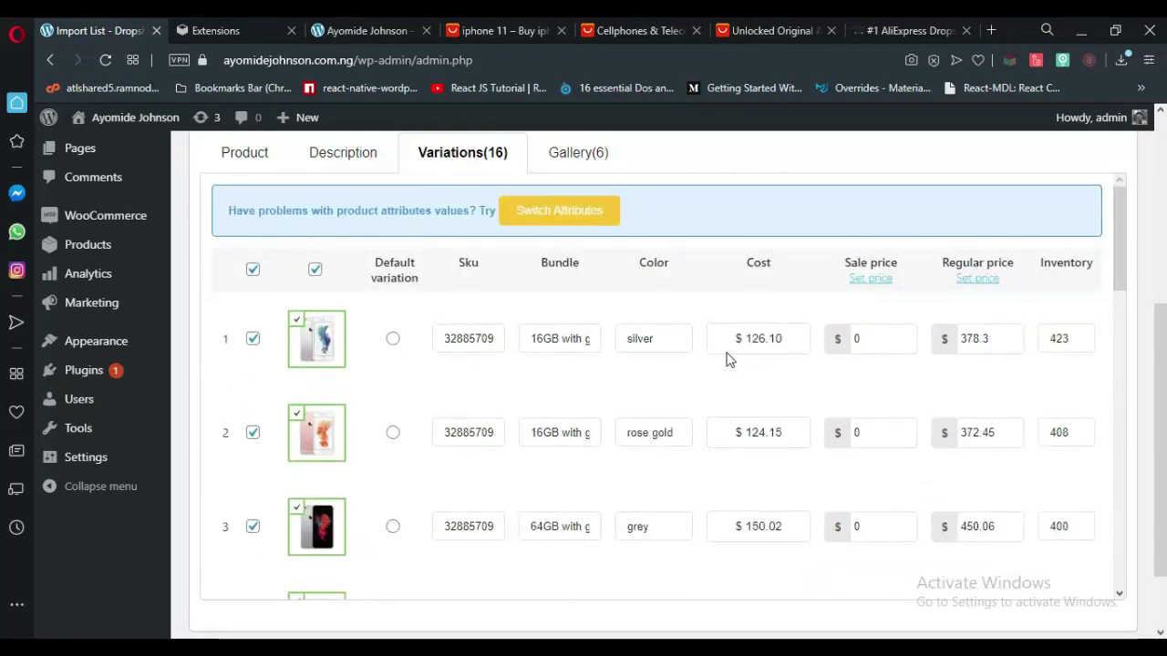
left_click(756, 338)
left_click(863, 338)
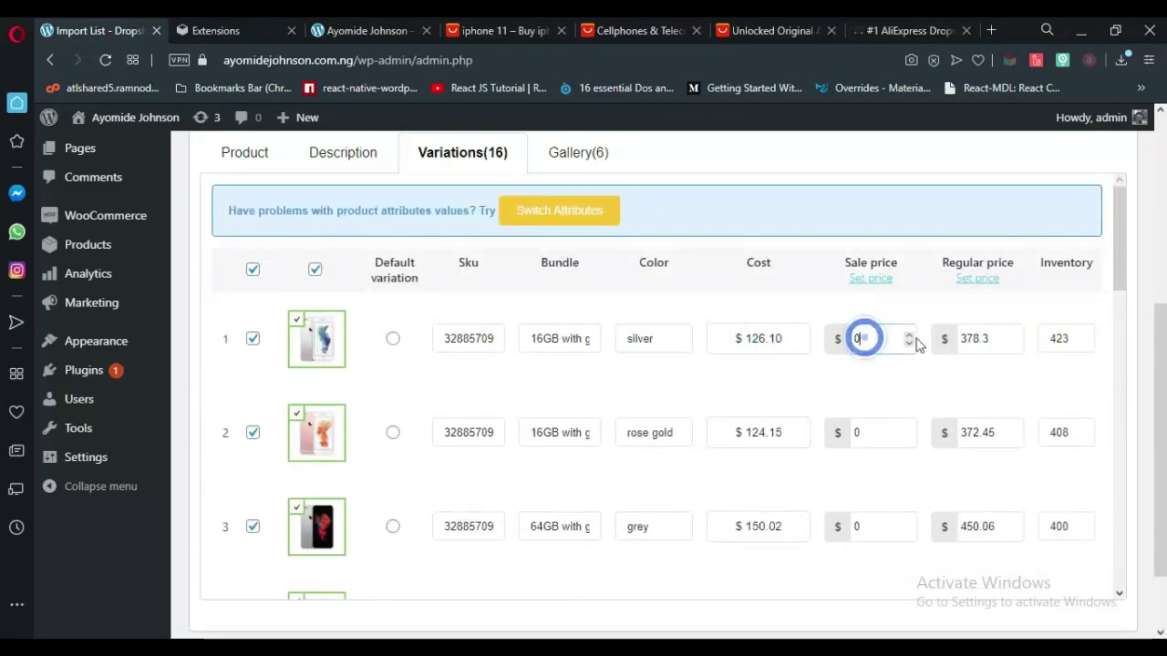
left_click(975, 343)
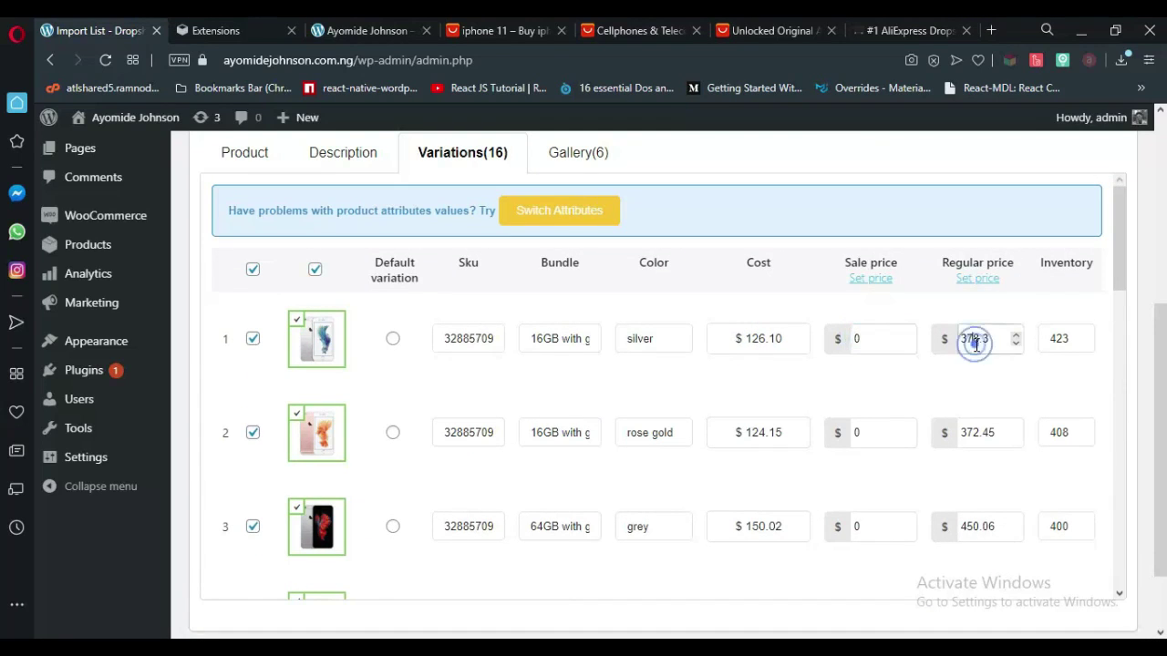
left_click(776, 335)
left_click(777, 334)
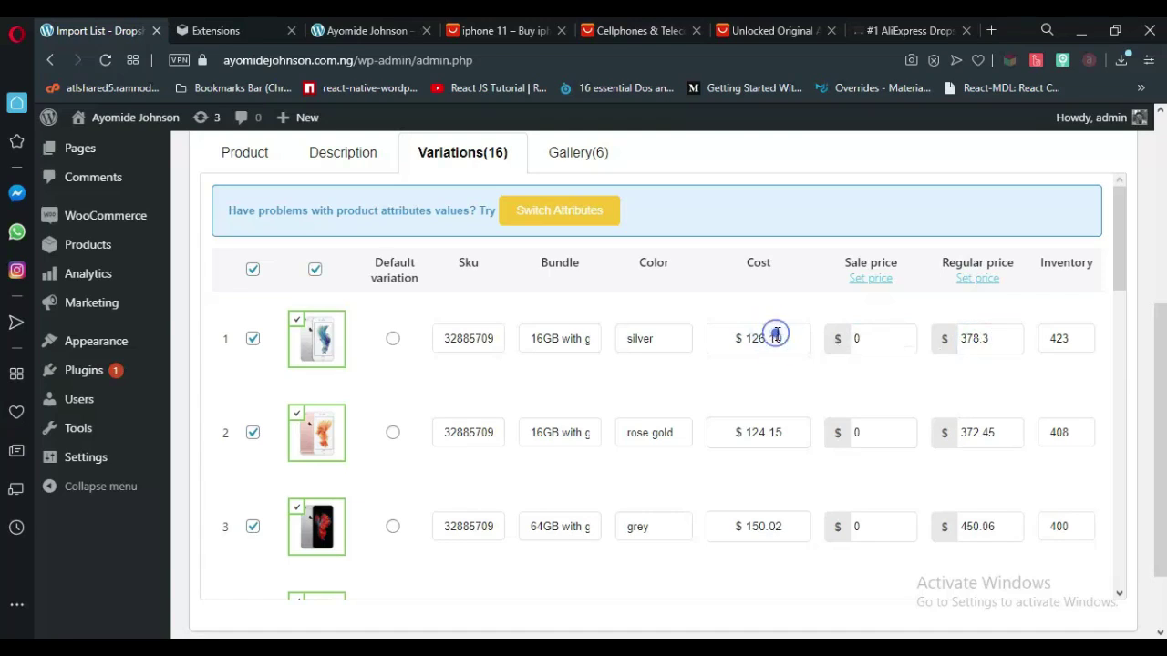
left_click(1004, 344)
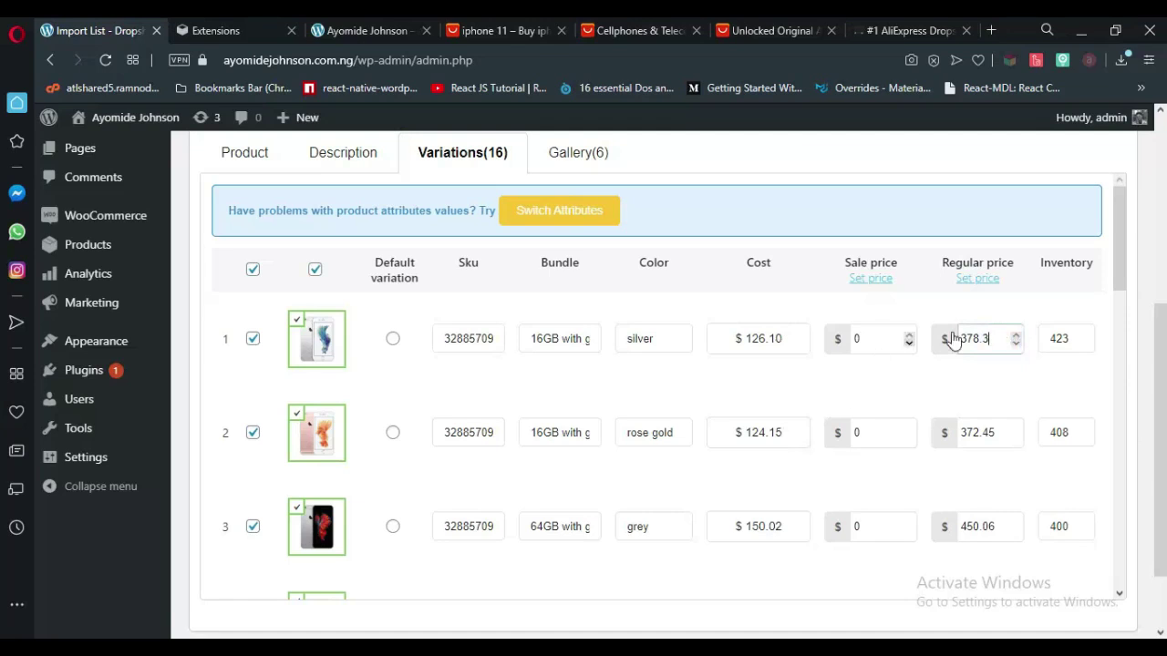
double_click(990, 339)
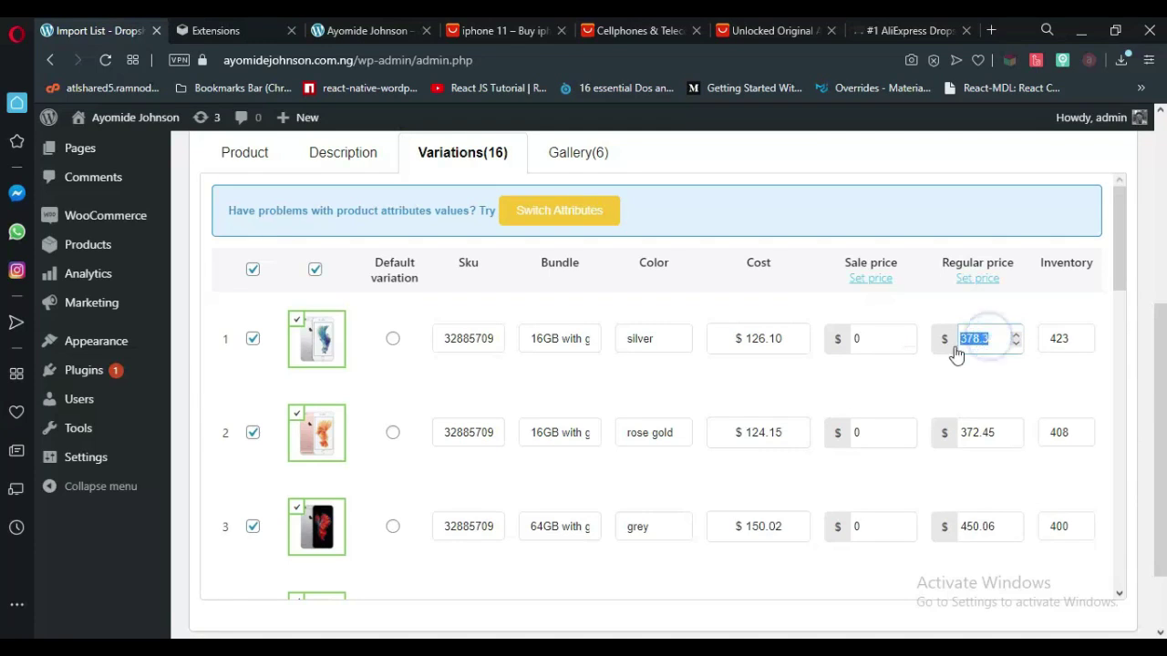
left_click(973, 339)
double_click(997, 336)
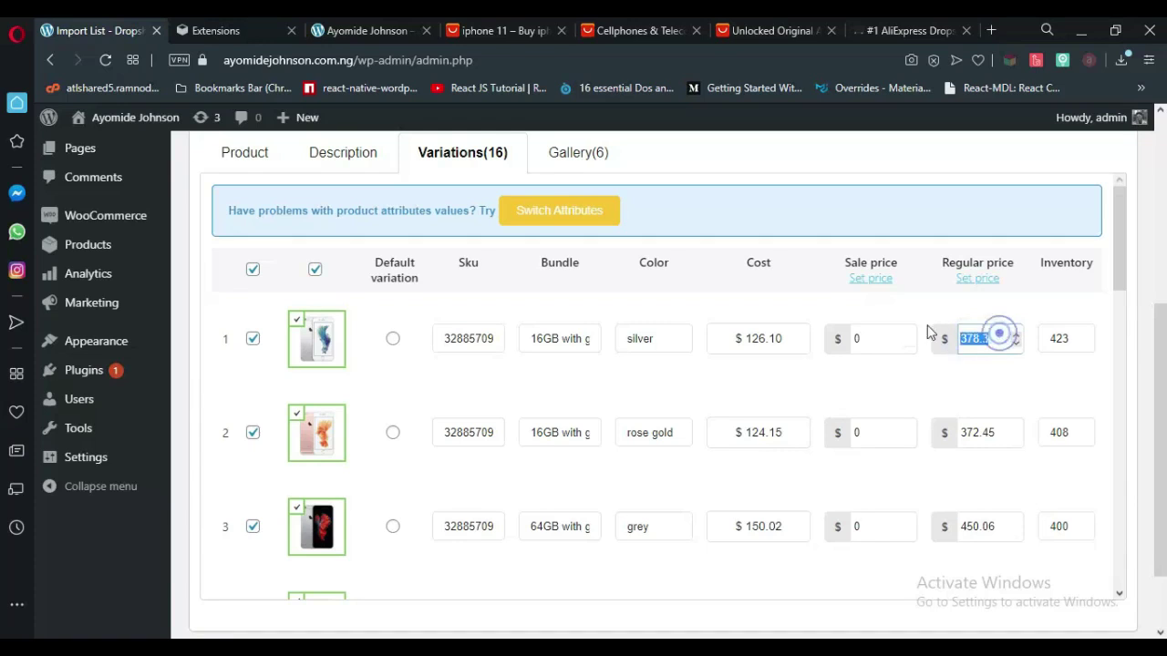
left_click(891, 334)
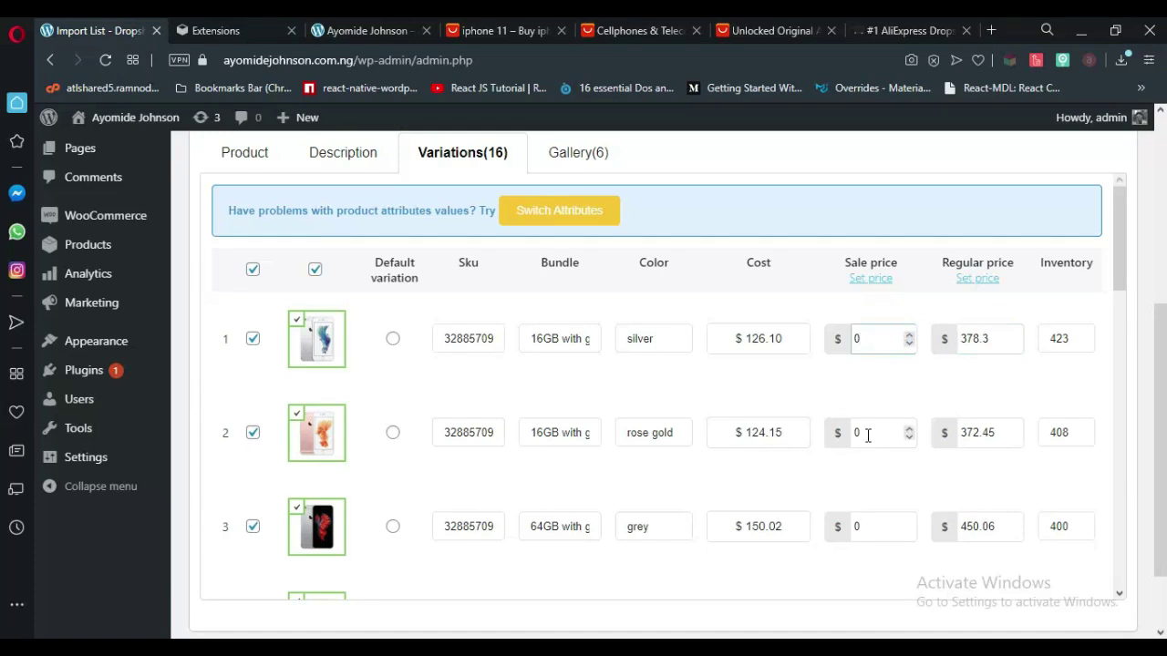
left_click(782, 438)
left_click_drag(1119, 268, 1113, 331)
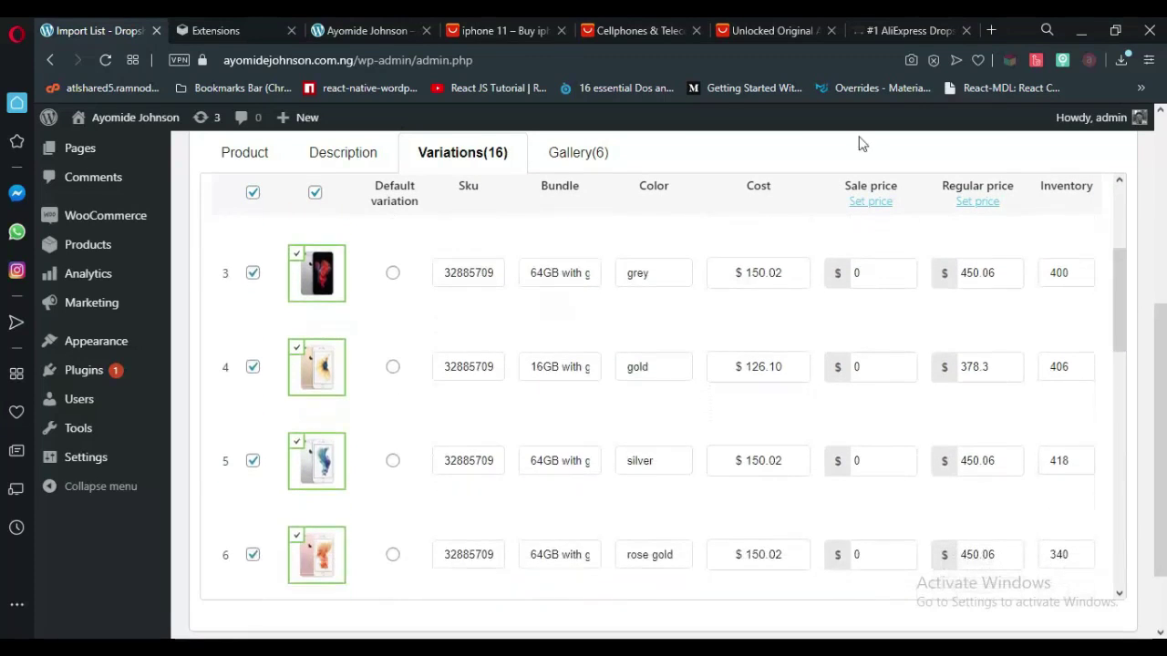
Switch to the iPhone 6S listing on AliExpress and examine its price range, bundle and color options, shipping and purchase options
left_click(758, 20)
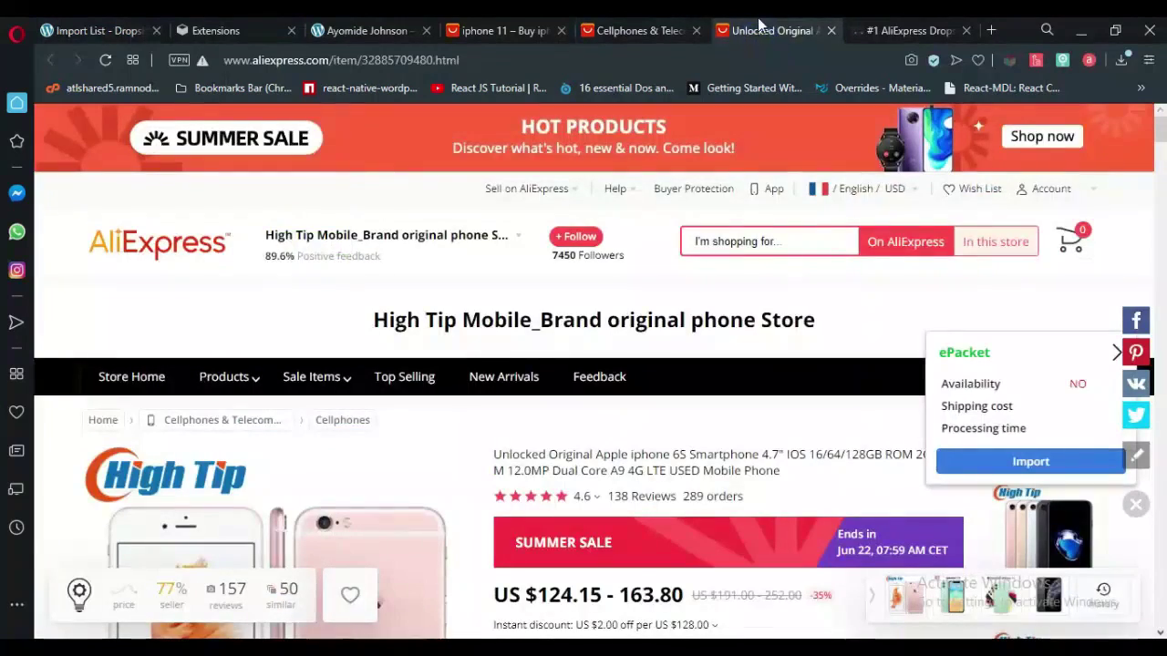
scroll(1159, 155, "down", 6)
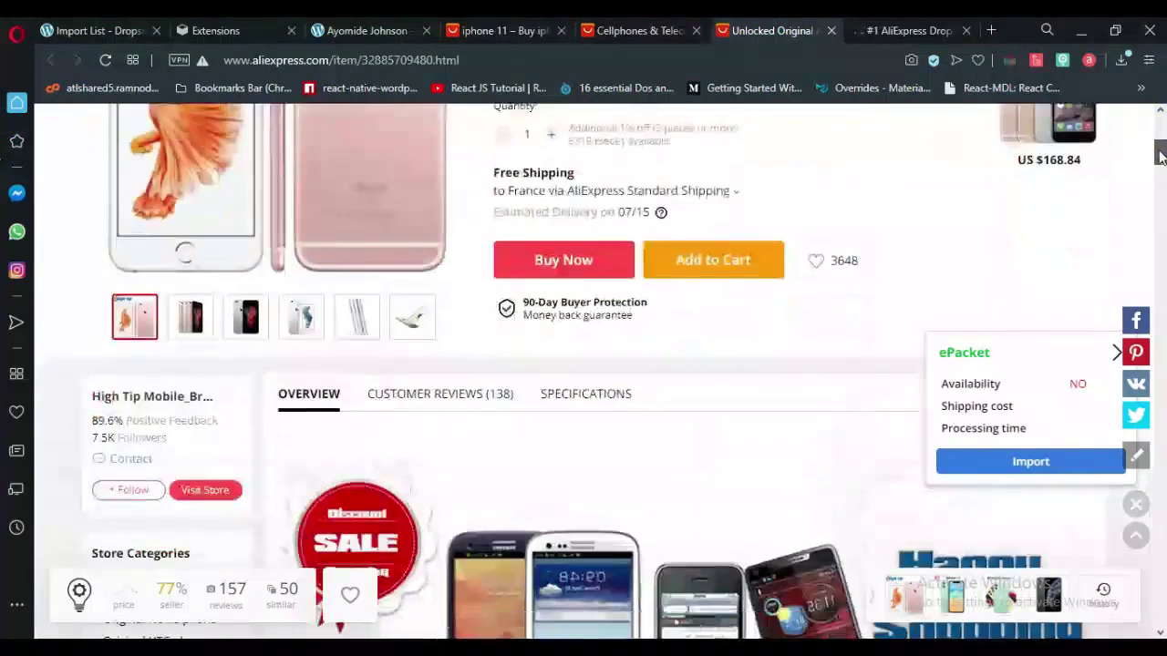
left_click(578, 262)
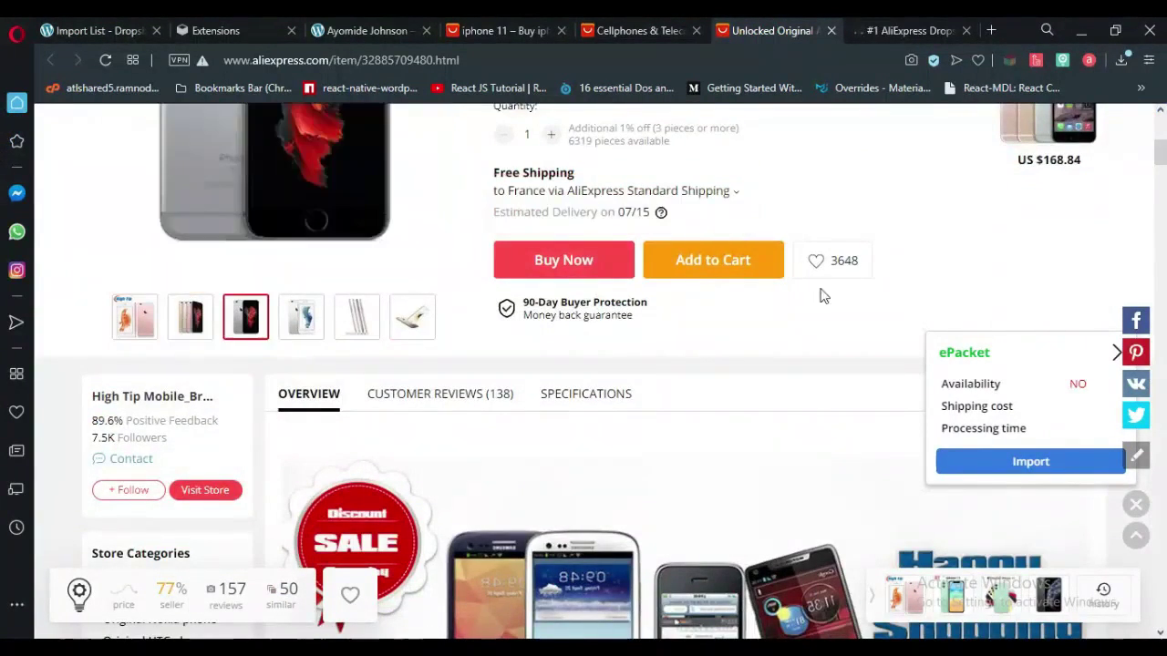
scroll(1159, 154, "up", 5)
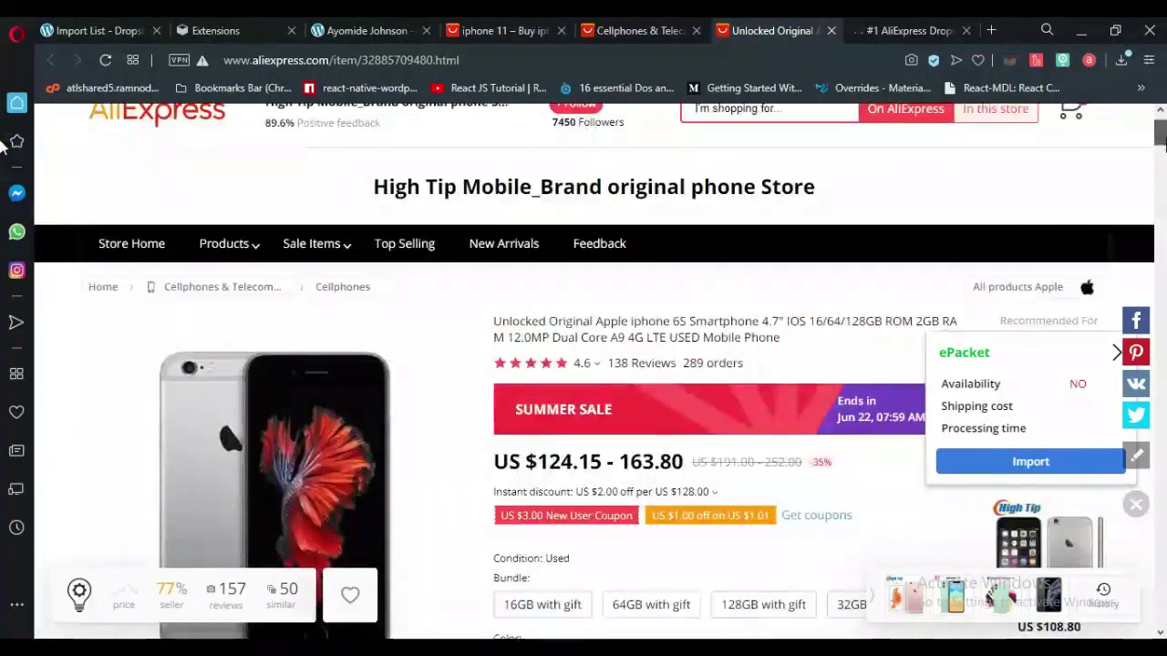
scroll(1161, 159, "down", 5)
left_click_drag(1161, 161, 1105, 165)
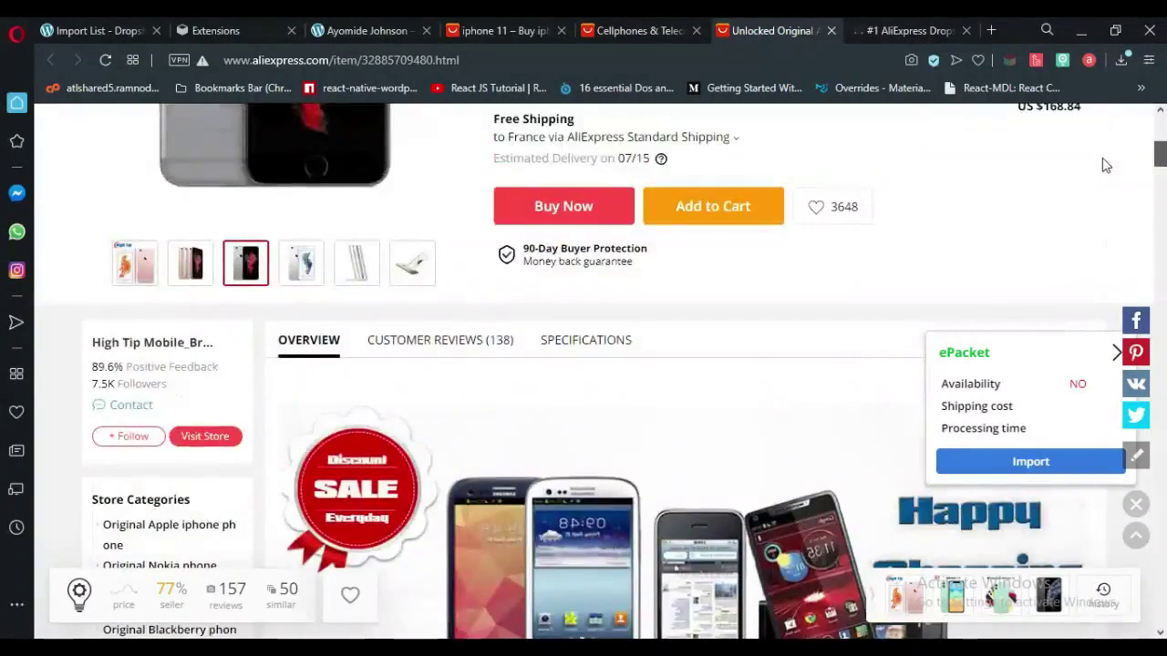
scroll(1106, 165, "up", 2)
scroll(1106, 162, "up", 3)
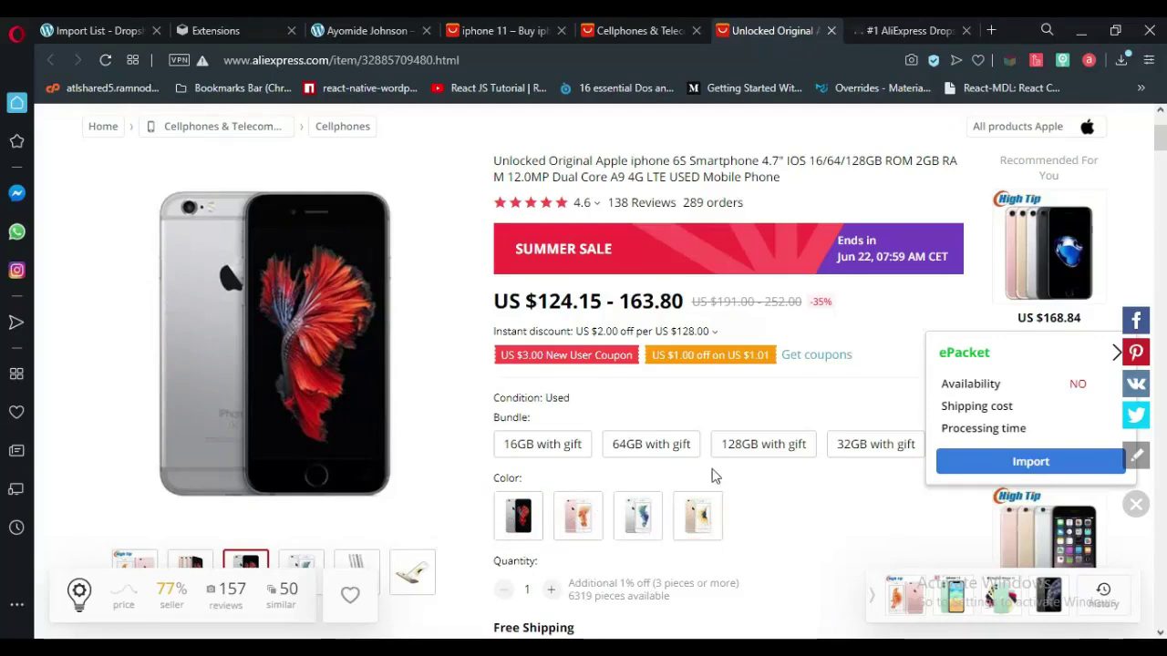
Return to the import list and review the bundles, colors and prices of the remaining iPhone 6S variations
left_click(55, 24)
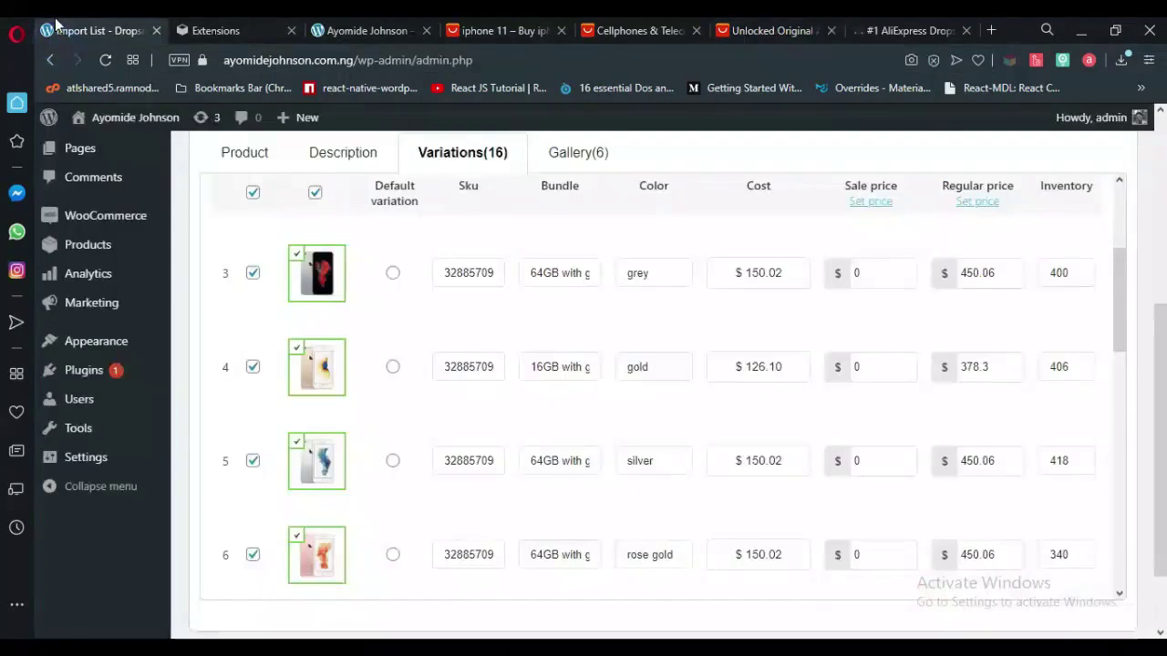
left_click_drag(1121, 327, 1114, 388)
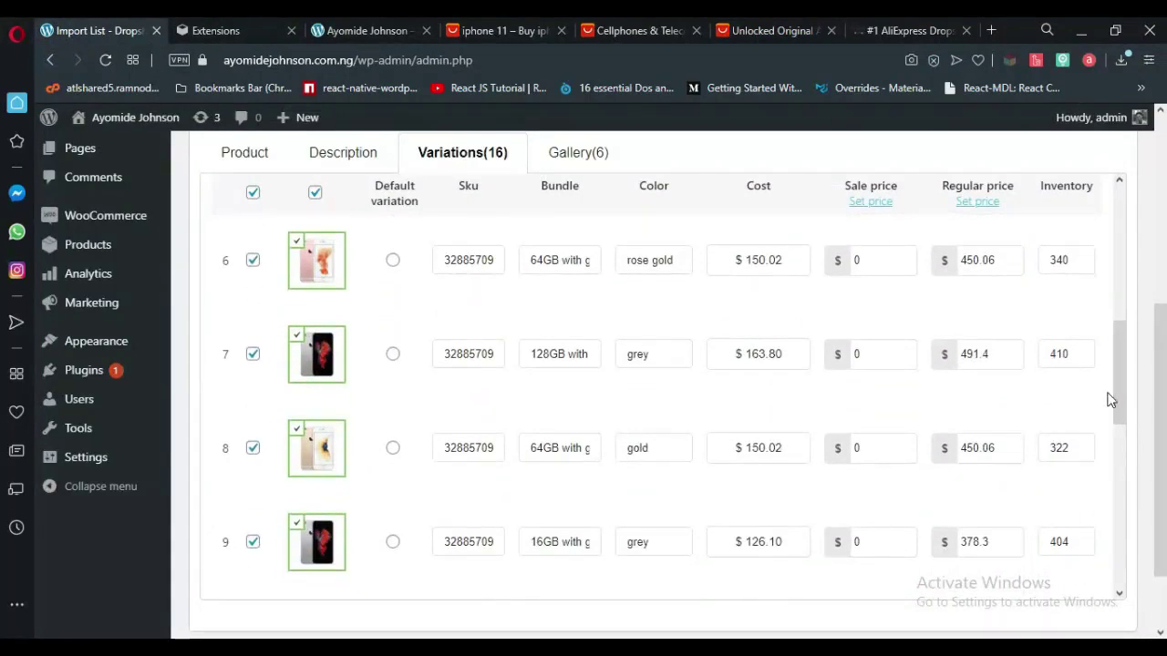
left_click(581, 362)
left_click(576, 263)
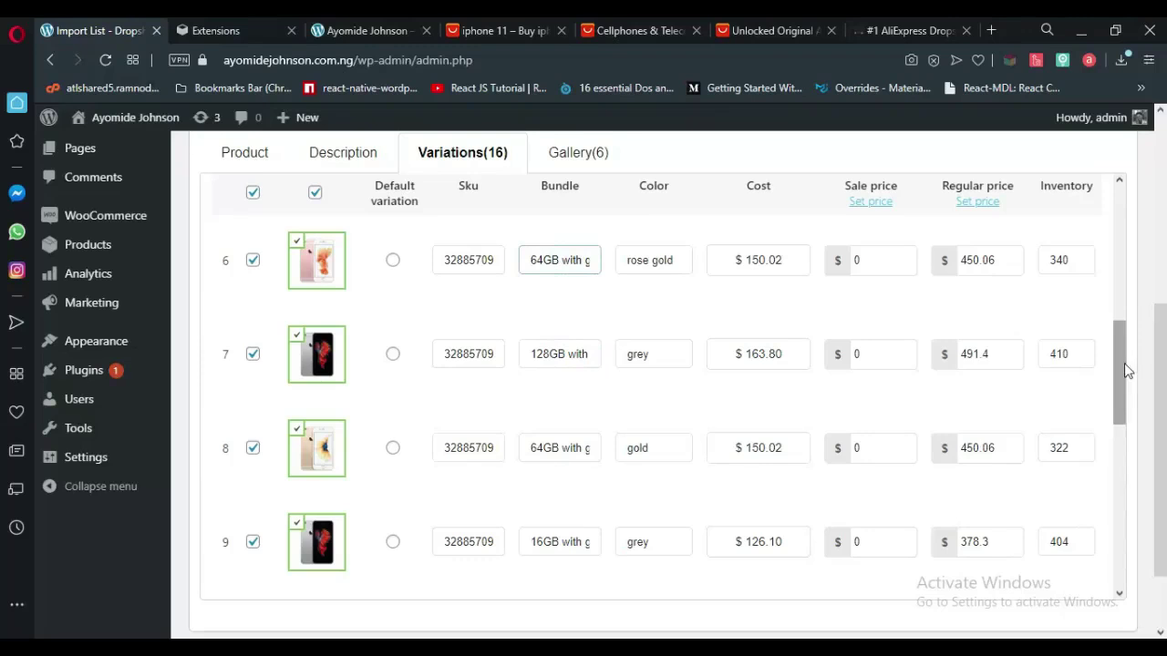
left_click_drag(1121, 361, 1120, 515)
left_click_drag(1121, 453, 1120, 200)
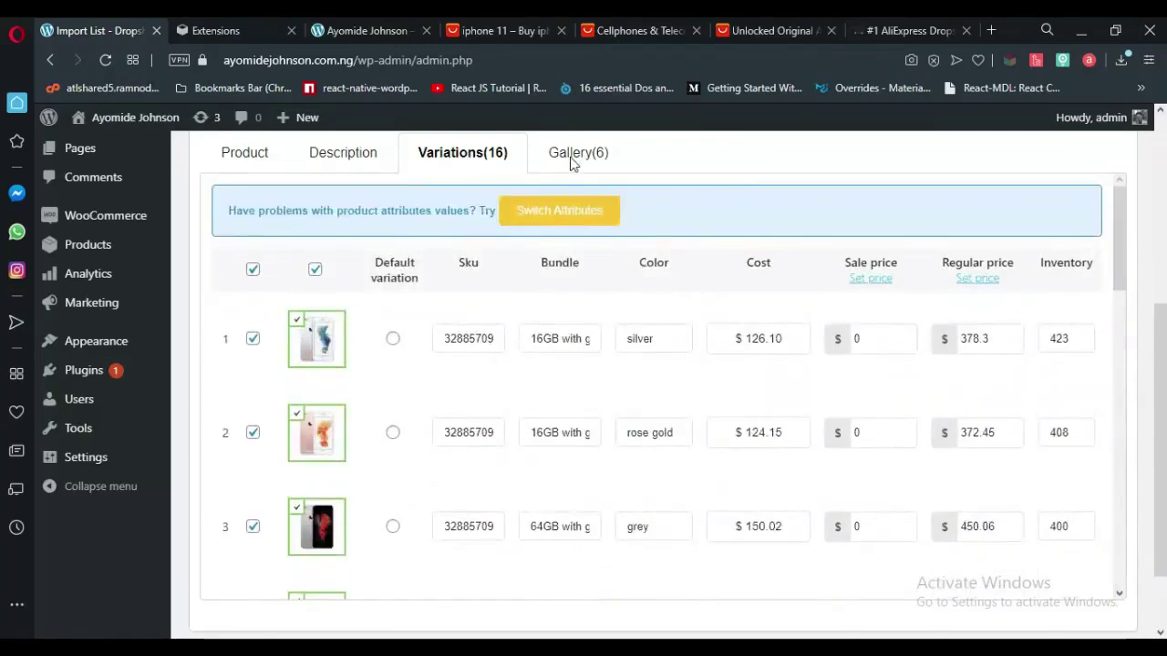
Look through all the product's gallery images, including the selected phone photos and the unselected store banners
left_click(571, 157)
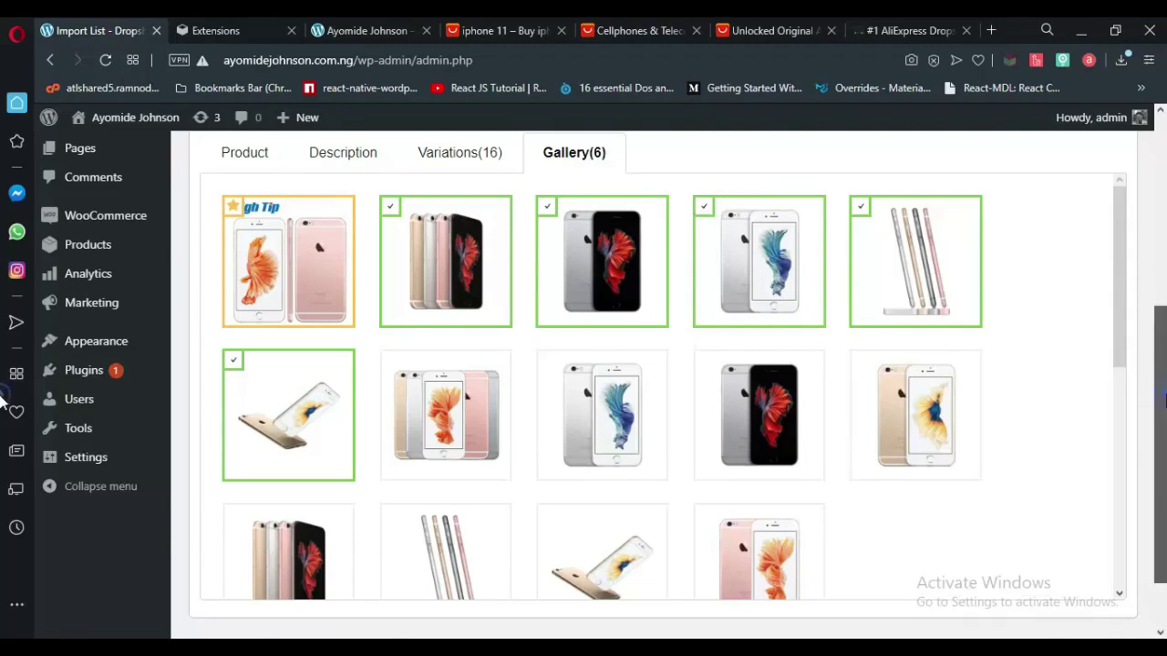
left_click_drag(1164, 398, 1164, 524)
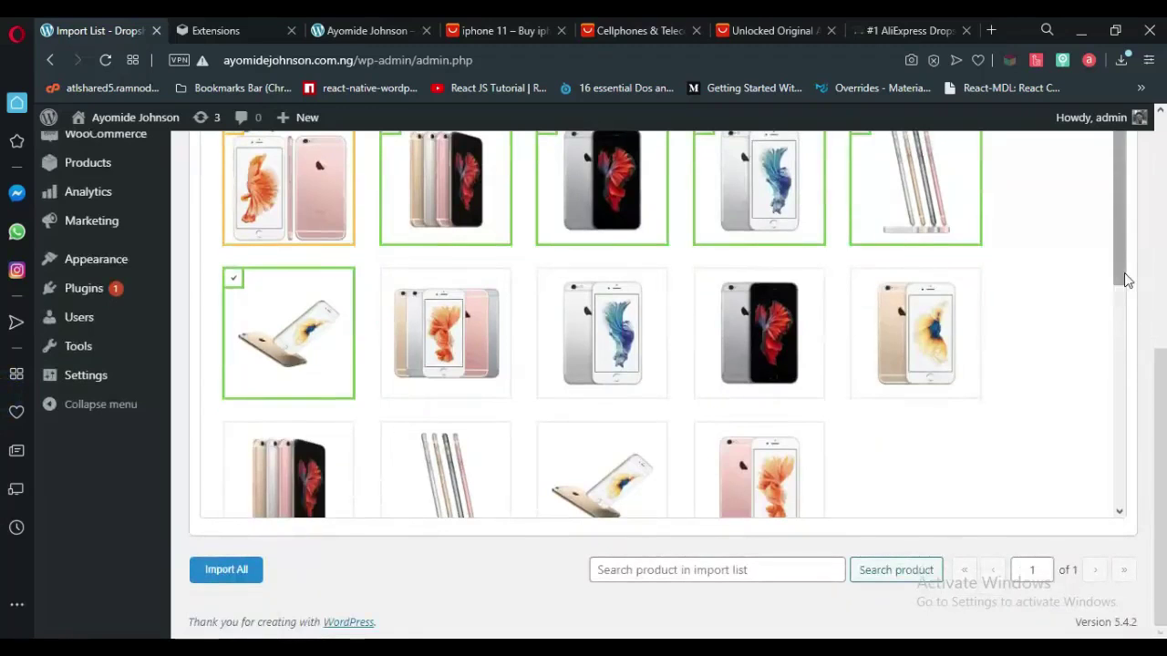
left_click_drag(1119, 188, 1116, 420)
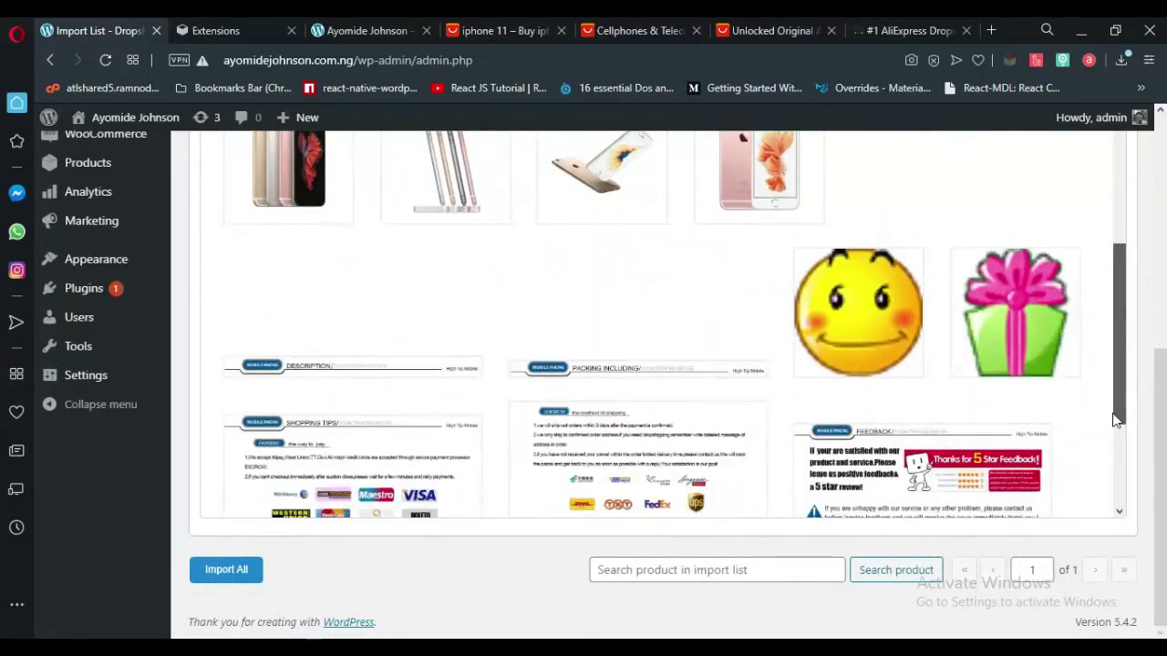
scroll(1116, 420, "down", 1)
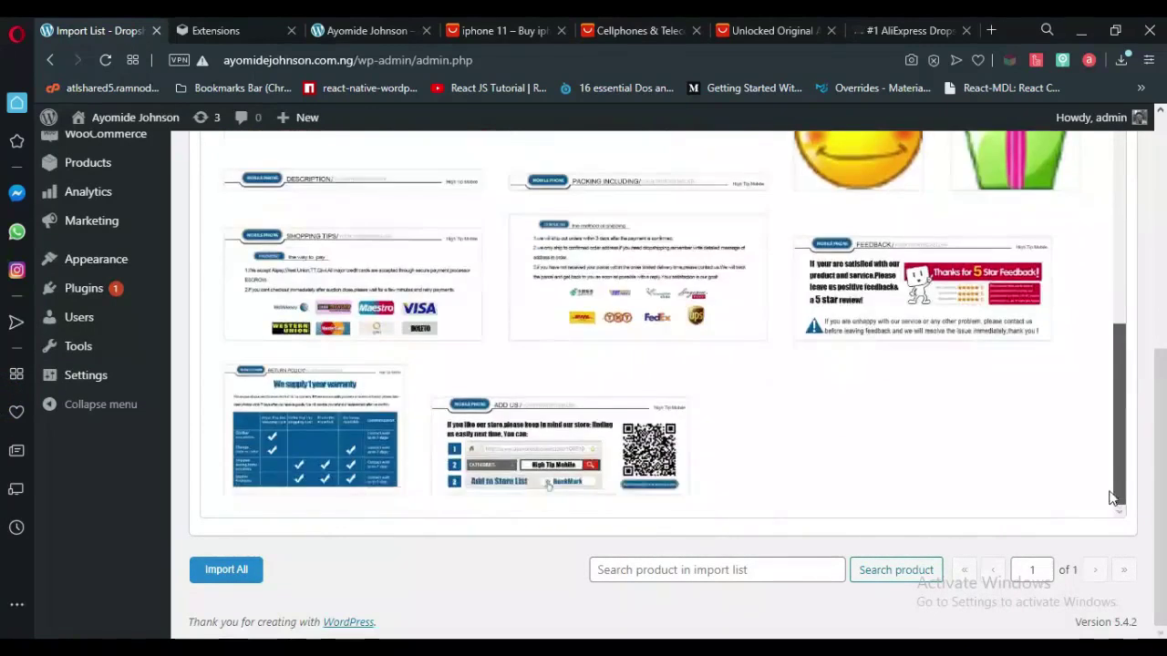
scroll(1068, 359, "up", 5)
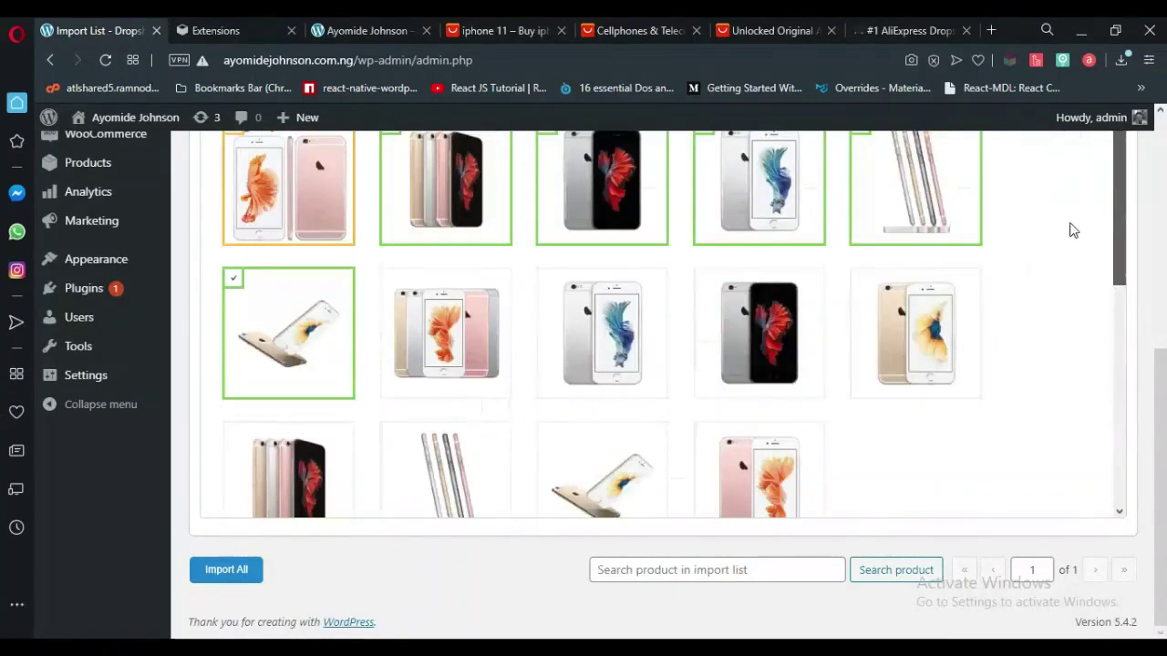
left_click_drag(1159, 467, 1159, 313)
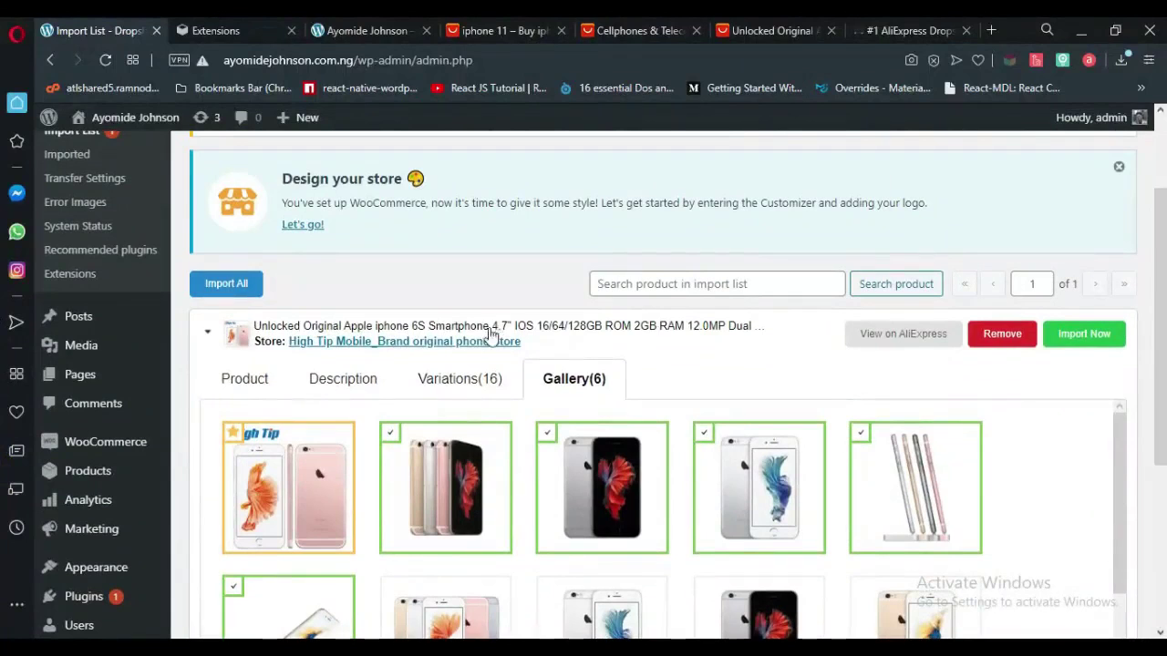
Go back to the main product details and recheck the title, status, visibility and category of the iPhone 6S
left_click(270, 368)
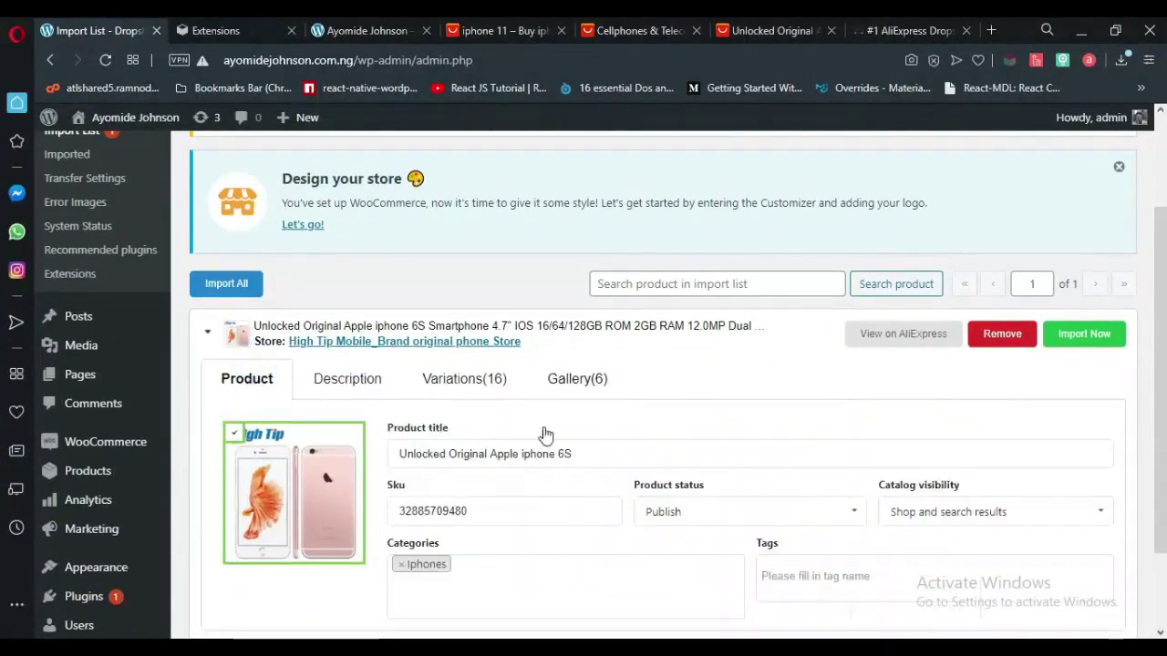
left_click(616, 464)
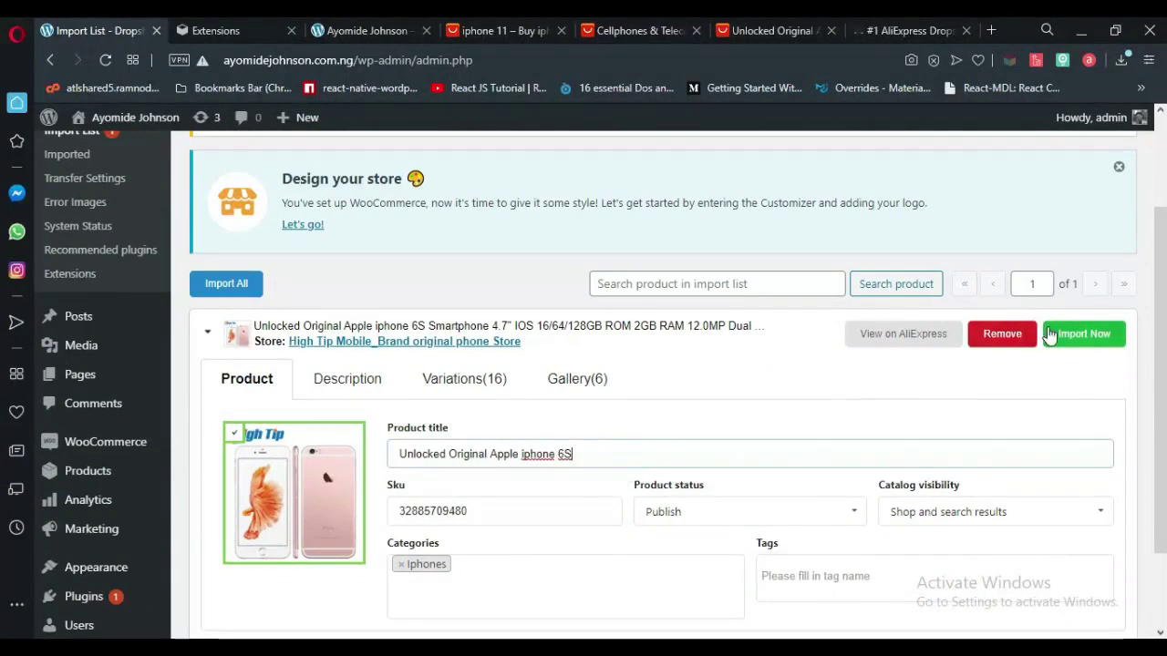
left_click_drag(1165, 265, 1153, 442)
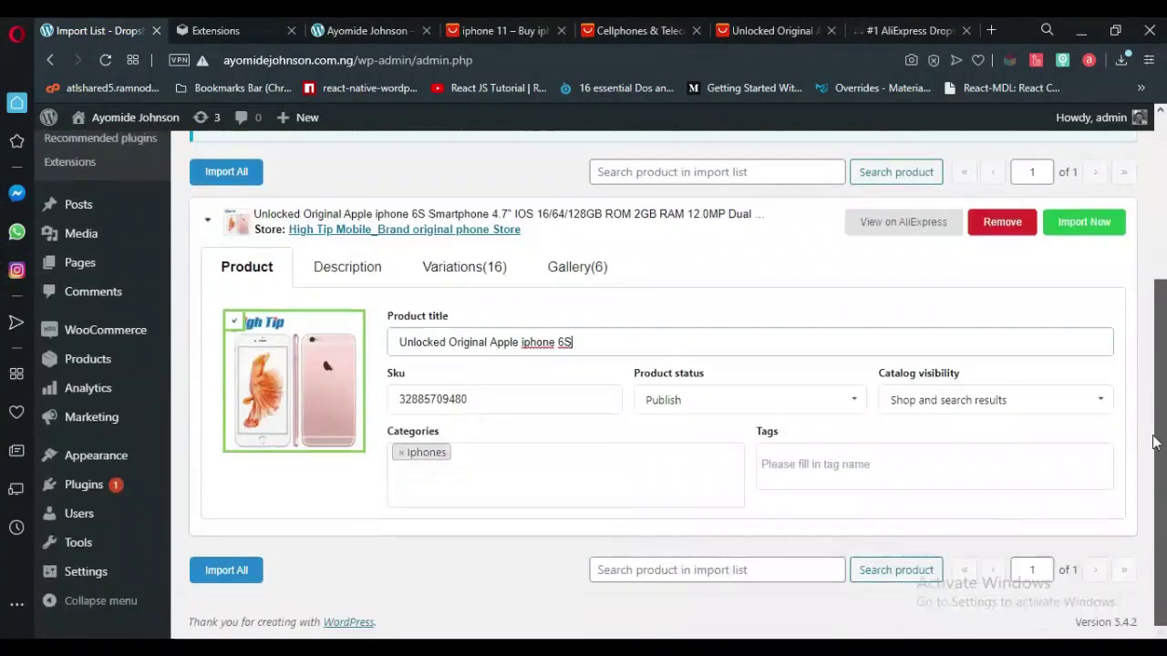
Recheck the iPhone 6S description, variations and gallery in the import list, and import the product into the store
scroll(1146, 360, "up", 2)
scroll(1147, 360, "down", 2)
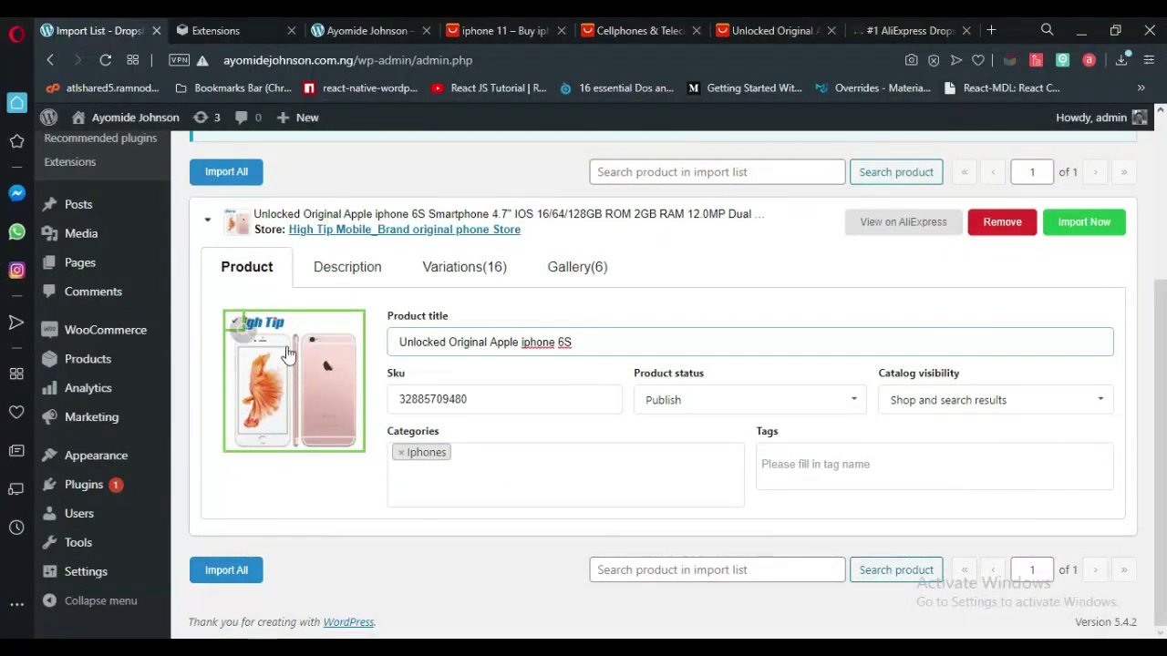
left_click(364, 268)
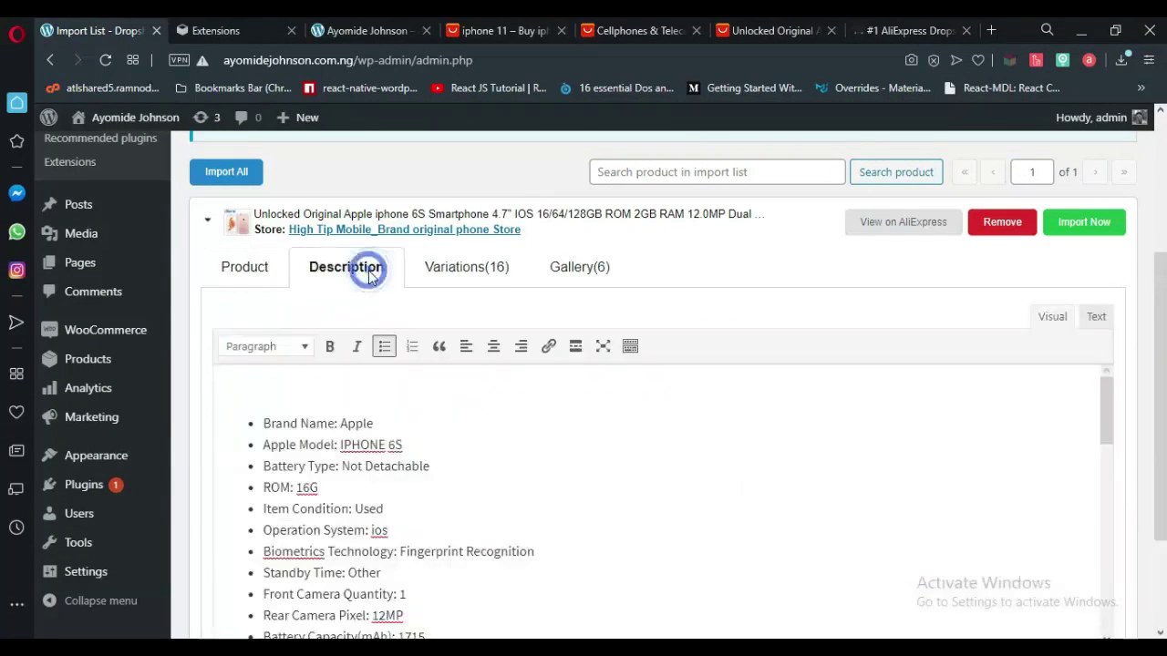
left_click(465, 269)
left_click(609, 267)
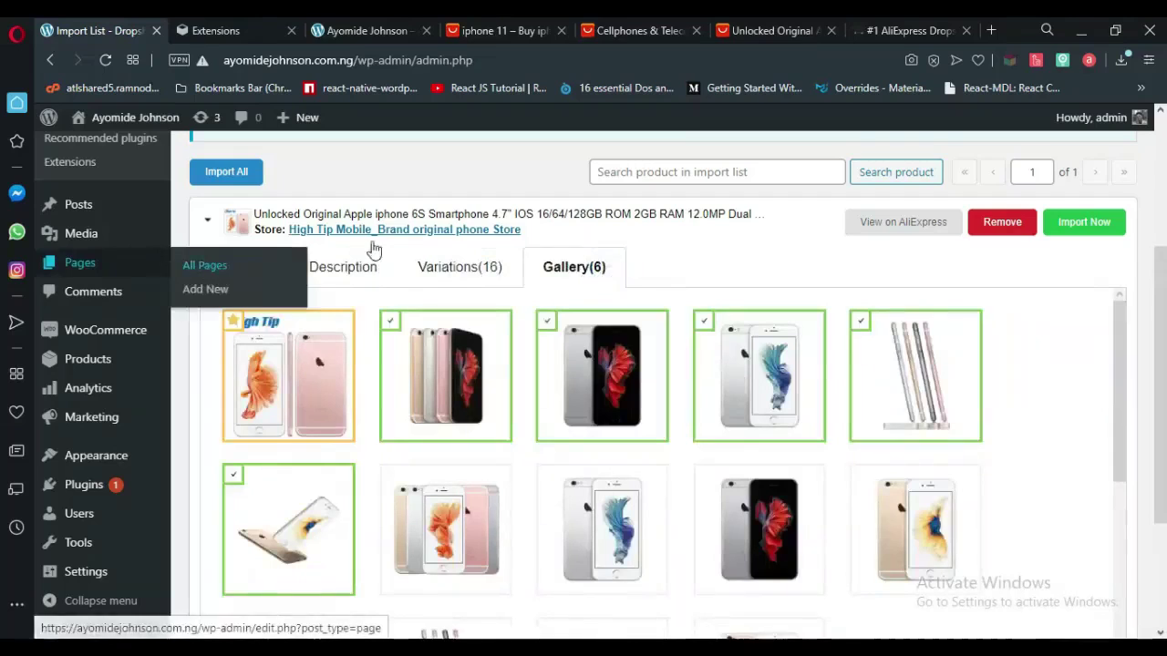
left_click(243, 269)
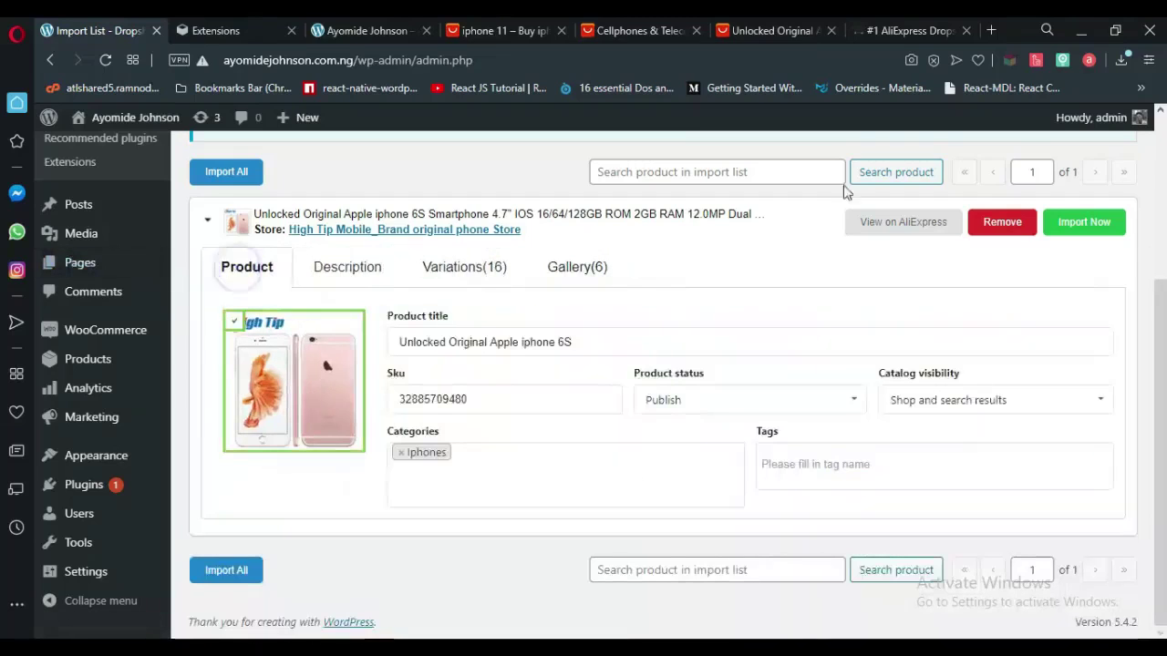
left_click(1073, 222)
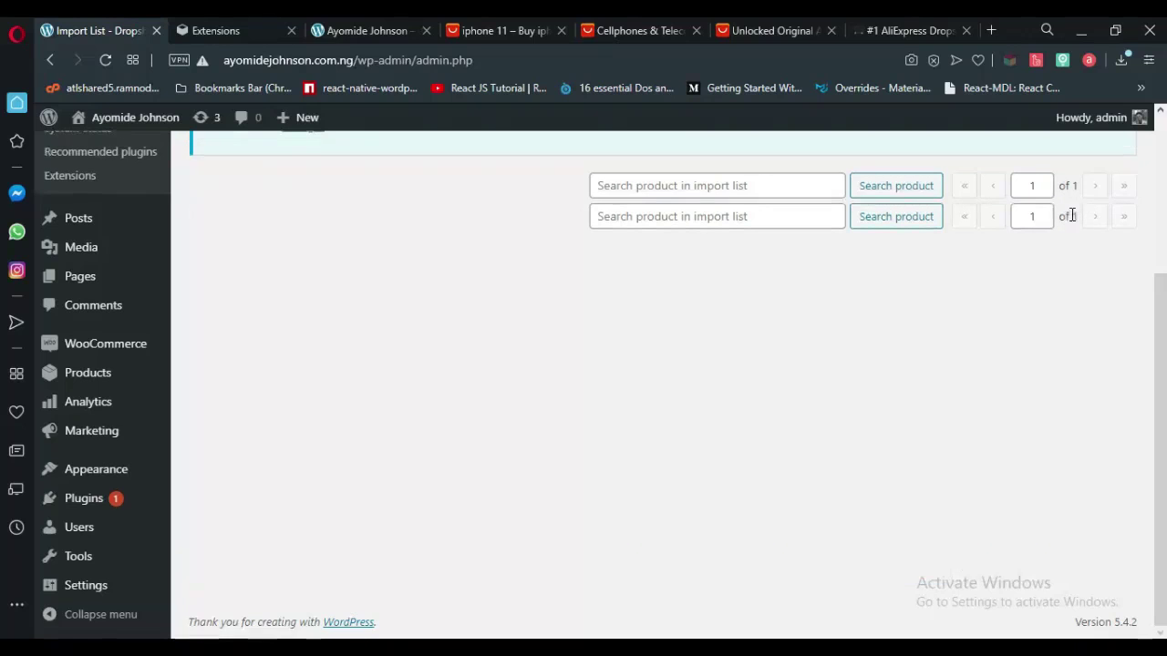
scroll(1163, 273, "up", 3)
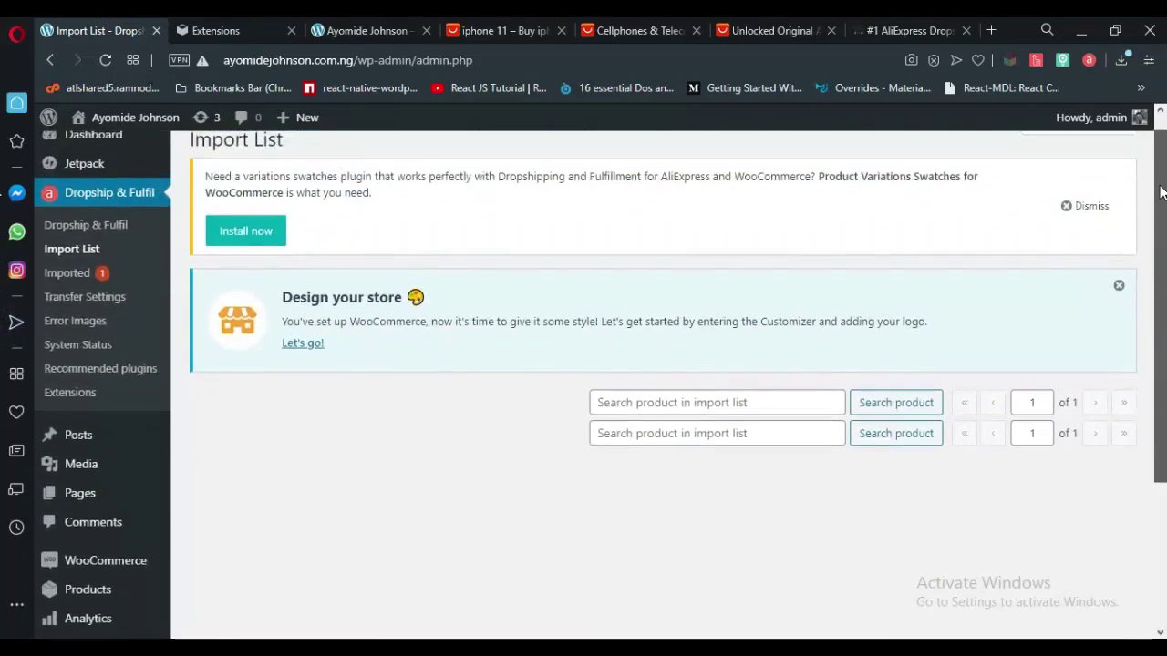
scroll(1158, 178, "up", 1)
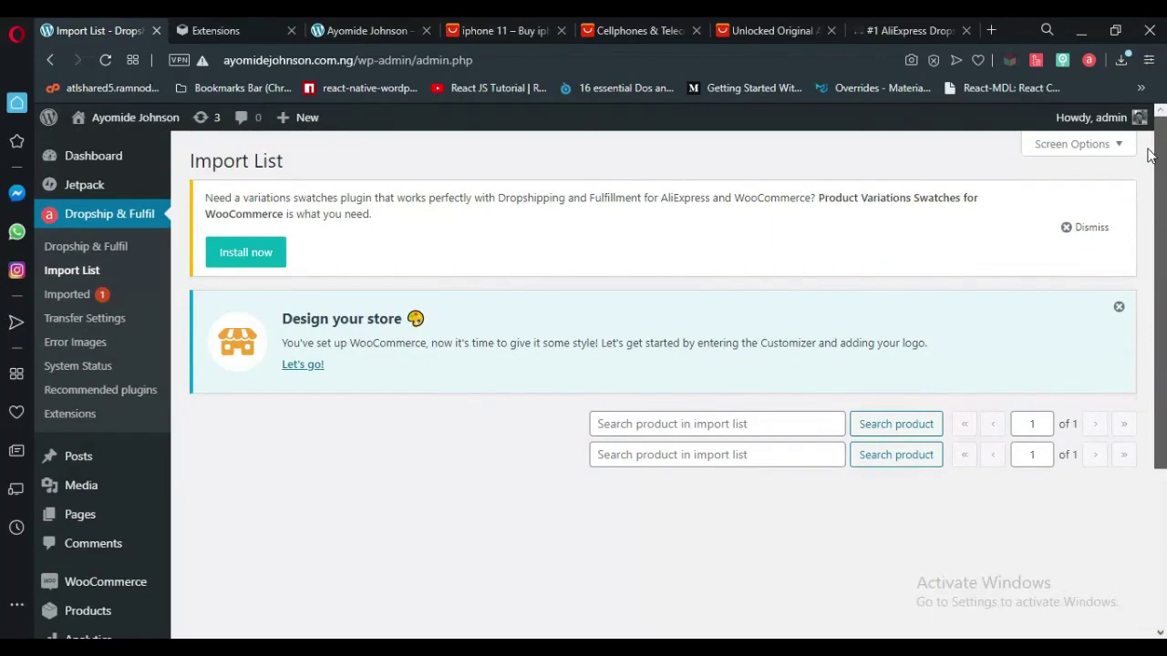
scroll(1149, 155, "down", 3)
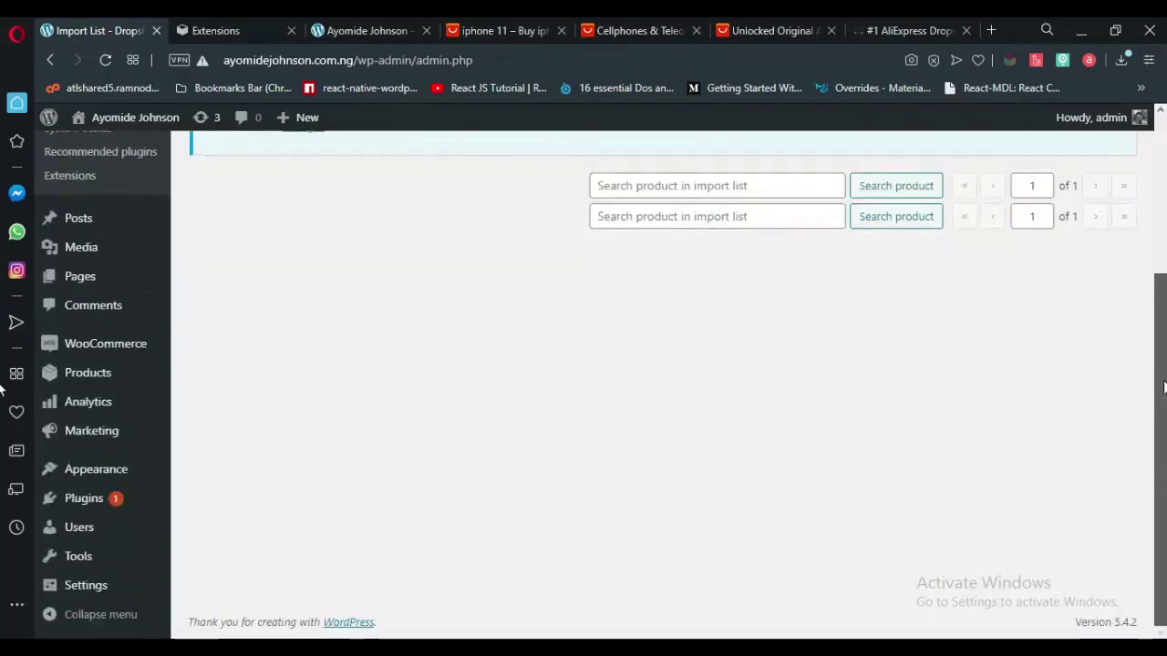
scroll(1163, 209, "up", 2)
left_click_drag(1165, 212, 1125, 200)
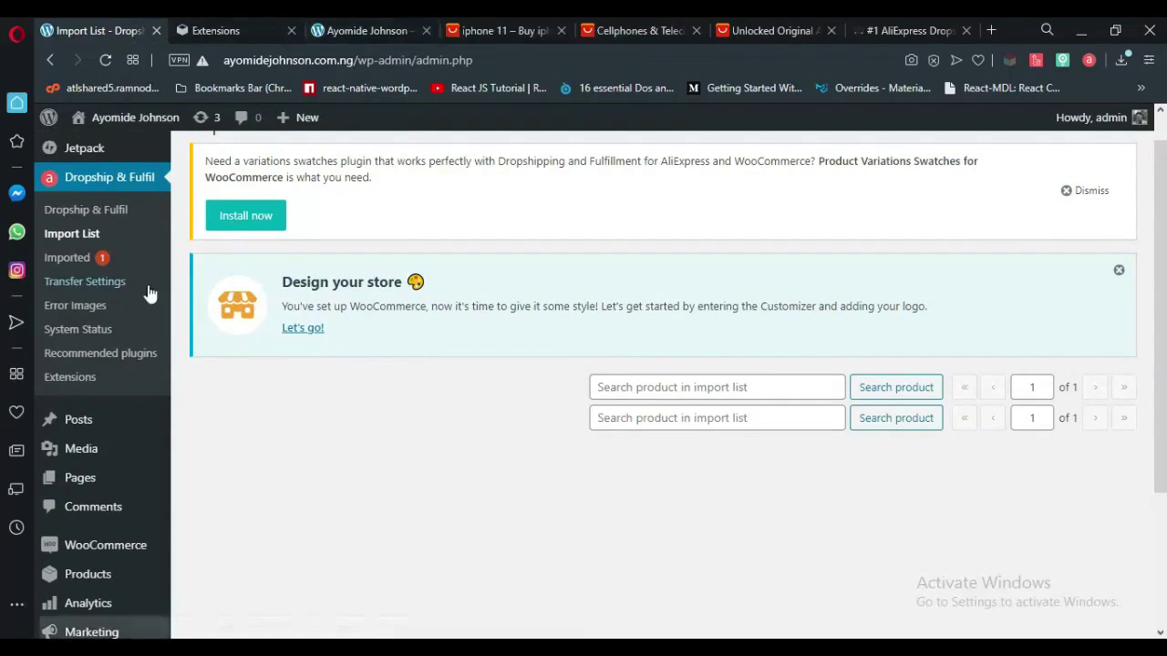
Switch to the storefront, reload the shop page and open the options of the Unlocked Original Apple iphone 6S
left_click(373, 30)
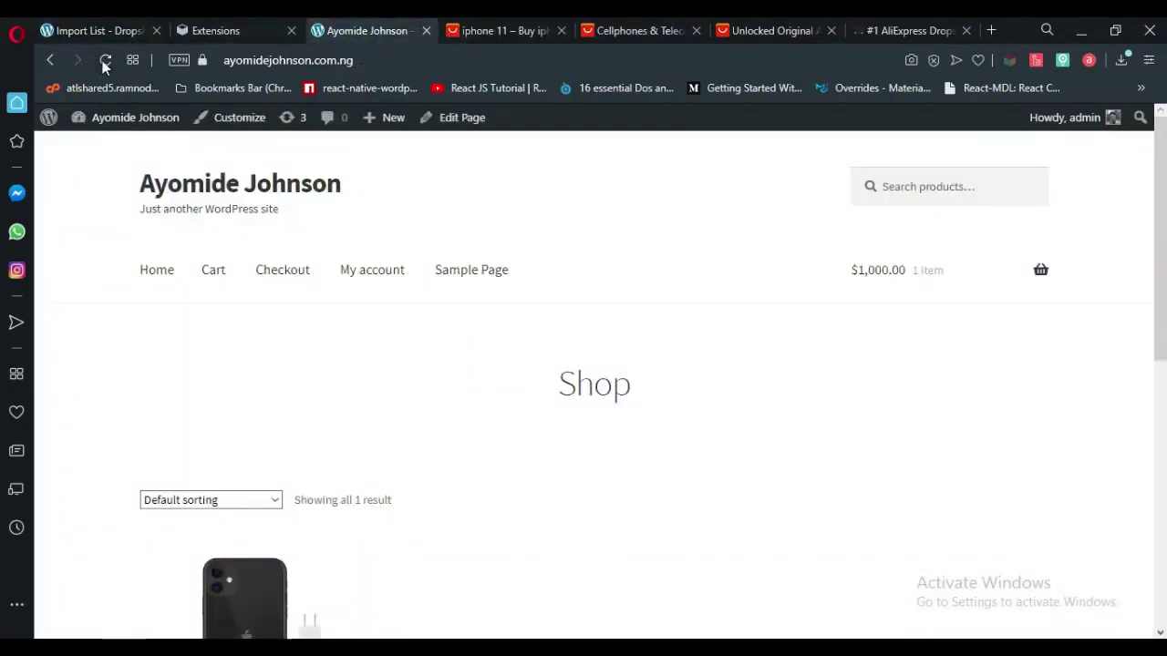
left_click(105, 62)
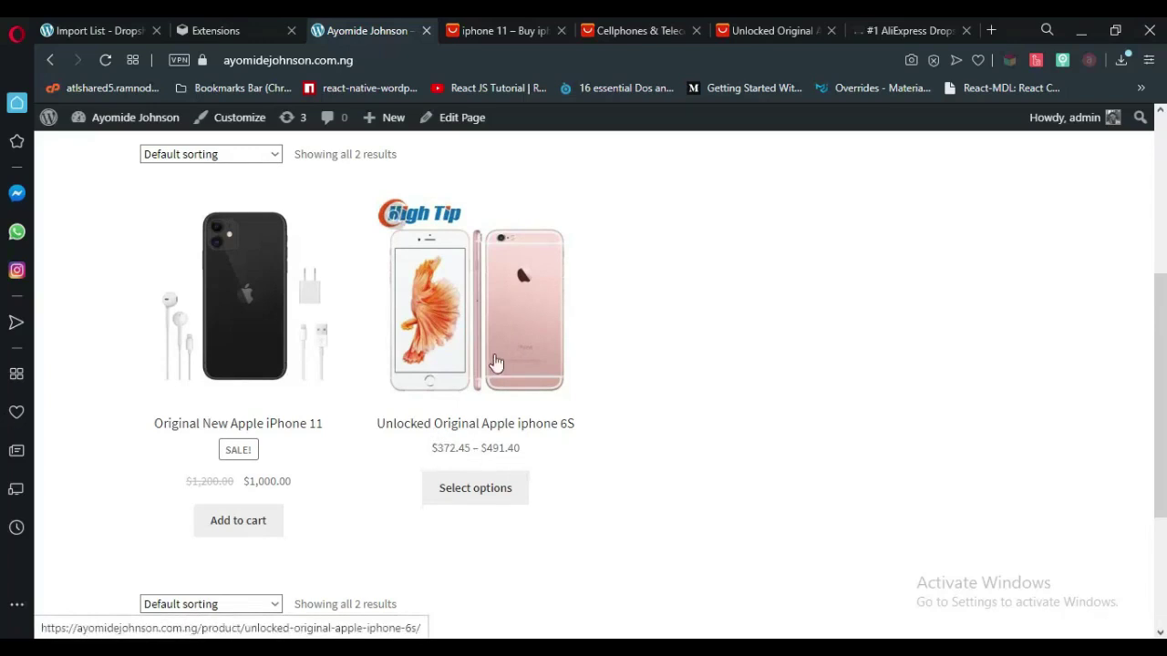
left_click(473, 497)
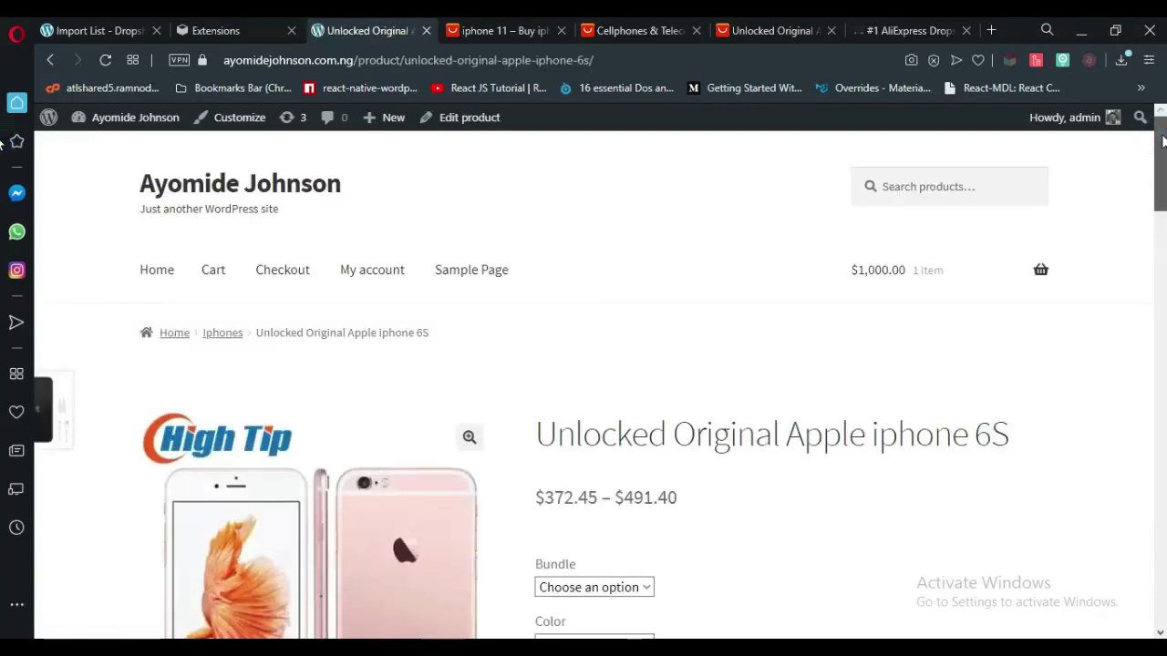
scroll(975, 232, "down", 3)
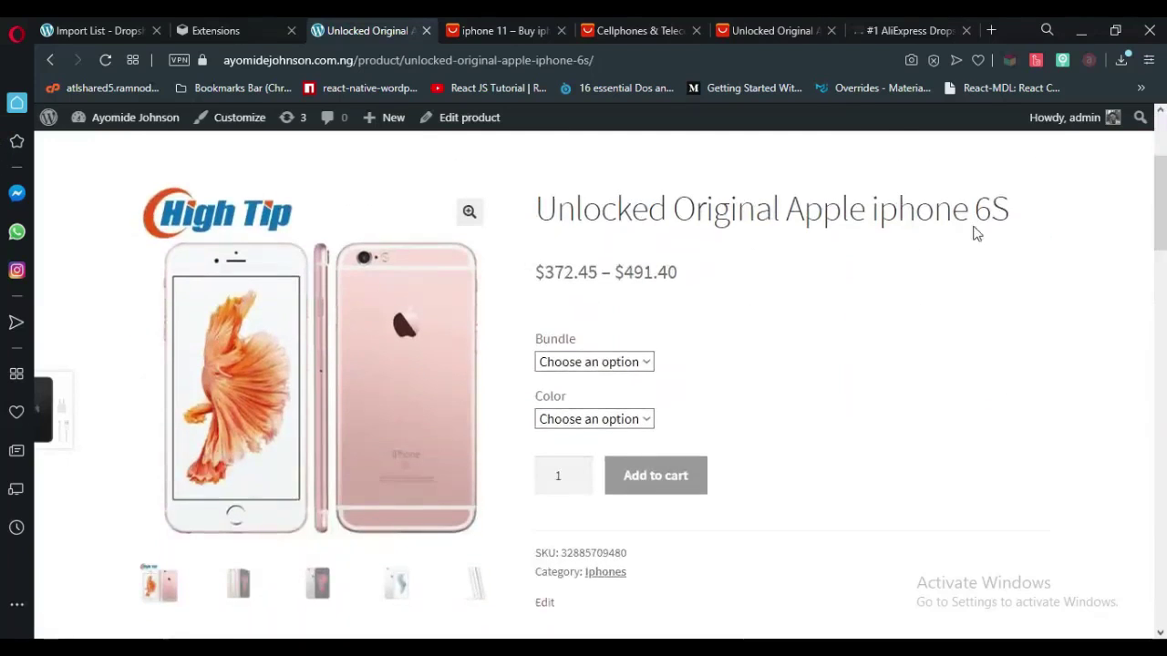
Choose the 128GB with gift bundle and the silver color for the iPhone 6S
left_click(609, 362)
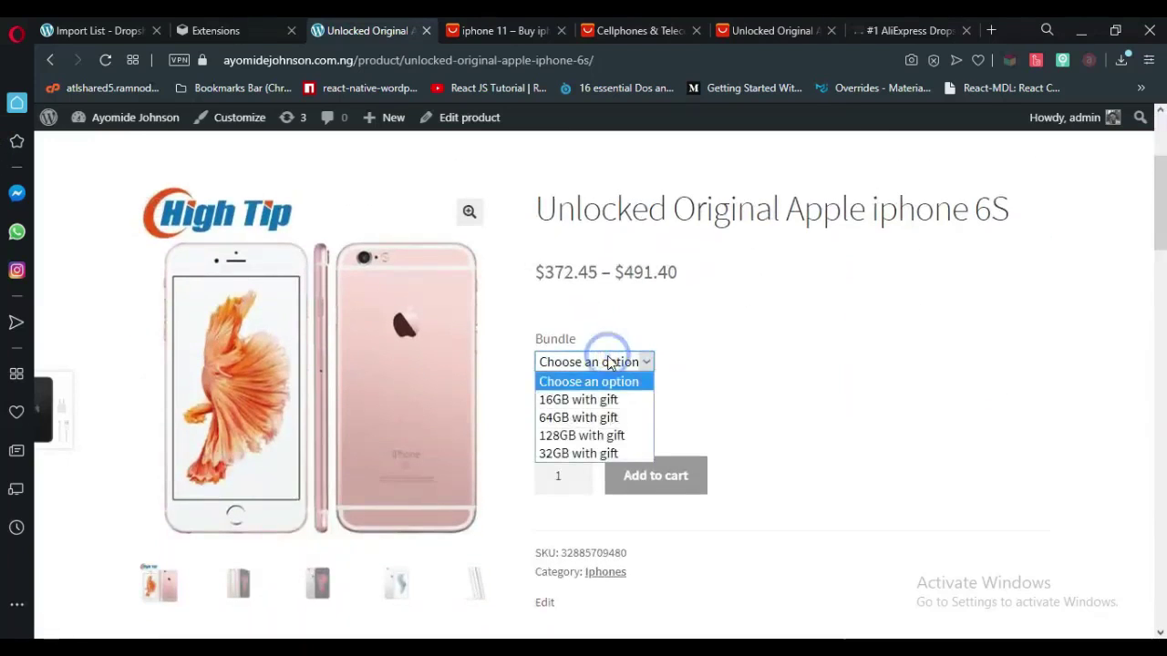
left_click(586, 435)
left_click(592, 421)
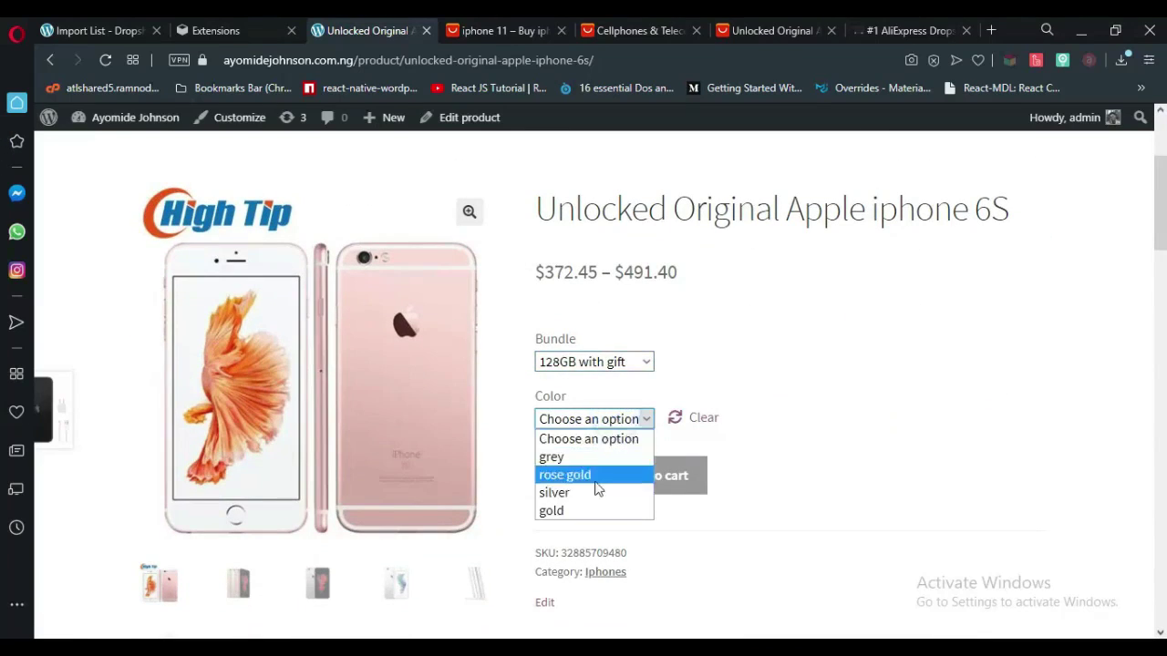
left_click(593, 492)
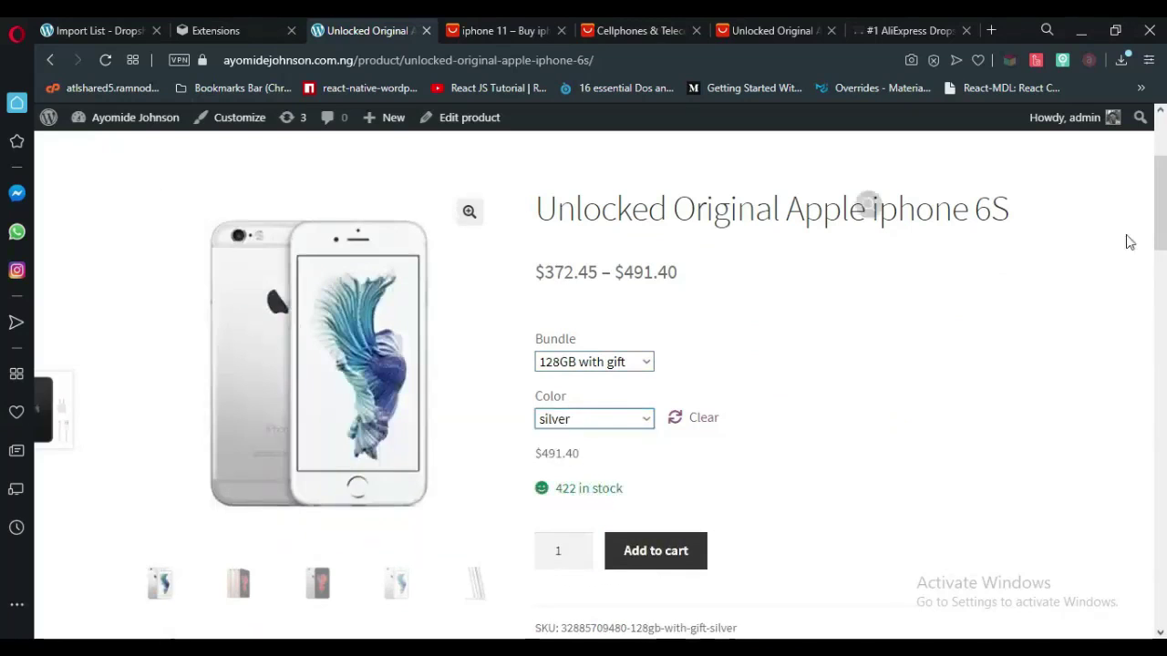
left_click_drag(1162, 228, 1052, 227)
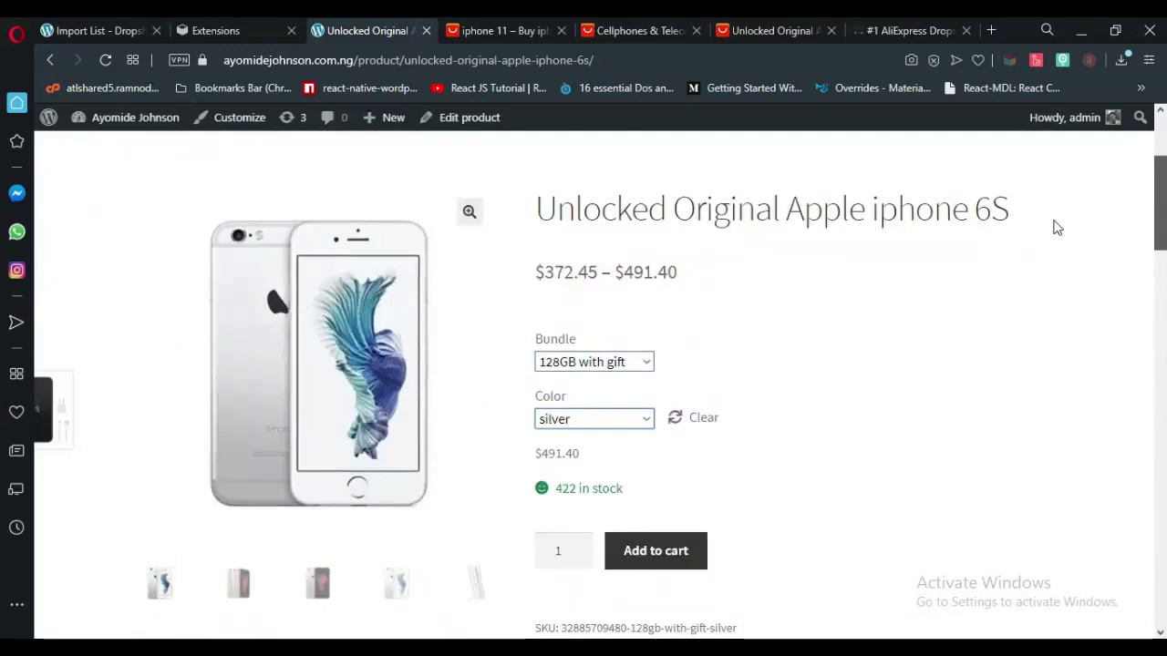
Select the 32GB with gift bundle in rose gold for the iPhone 6S and add one to the cart
left_click(593, 362)
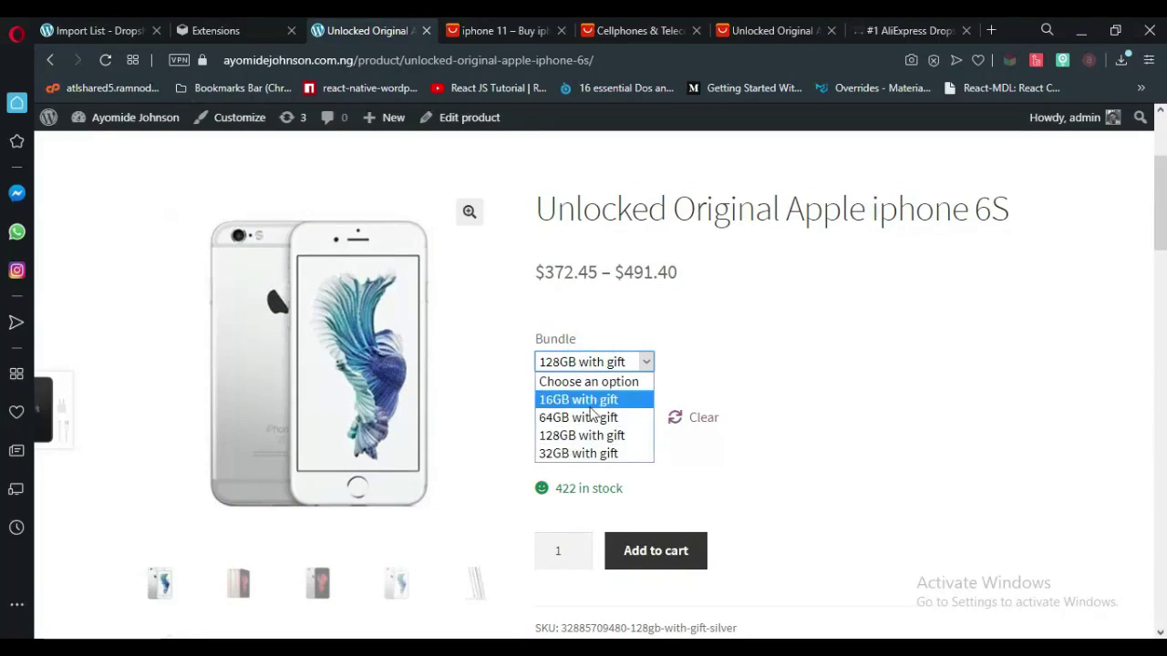
left_click(576, 453)
left_click(589, 424)
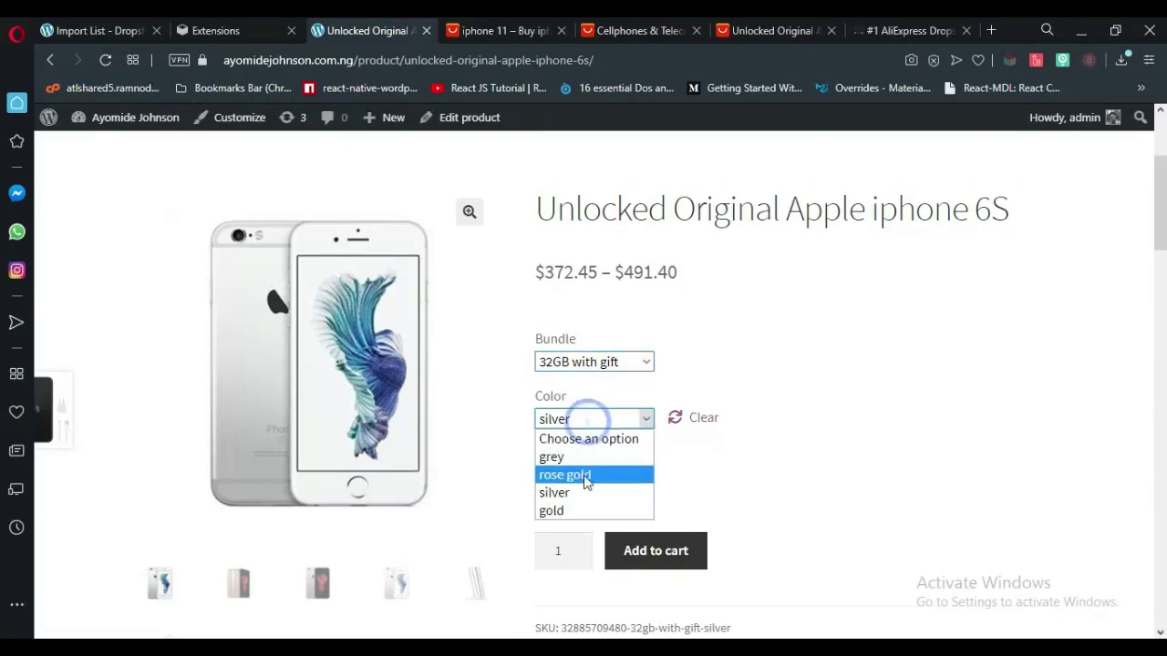
left_click(586, 475)
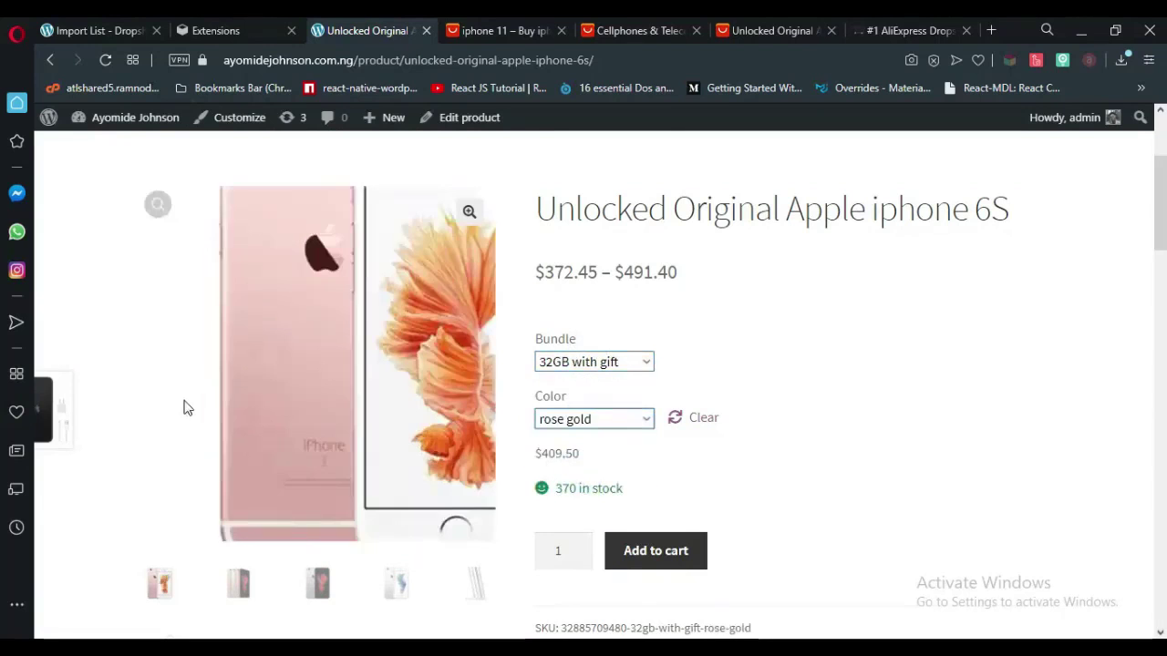
left_click(1080, 475)
left_click_drag(1165, 159, 1118, 230)
left_click(627, 402)
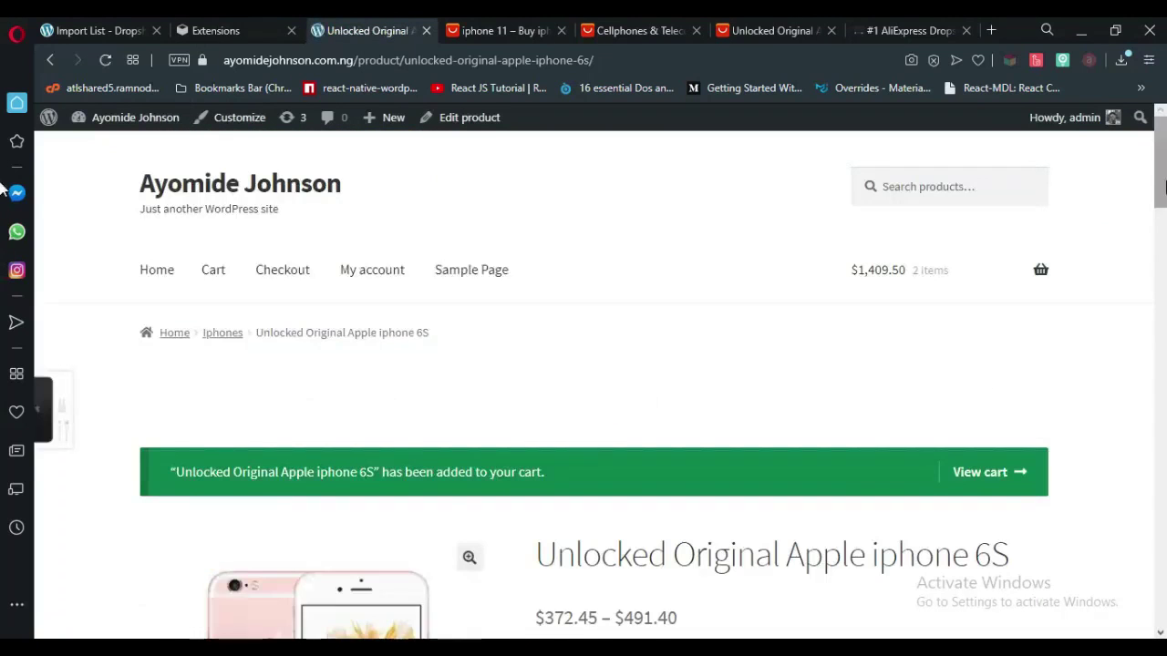
Look over the iPhone 6S product page, including its images, selected options, price, stock and category
scroll(1163, 187, "down", 2)
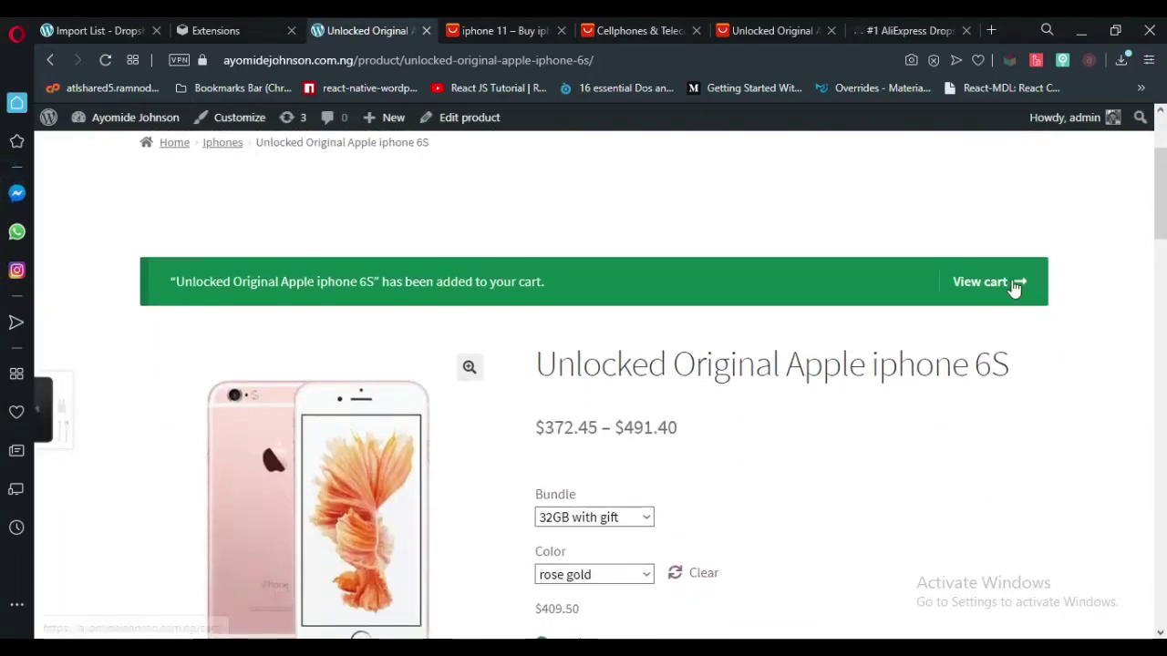
scroll(1163, 272, "down", 4)
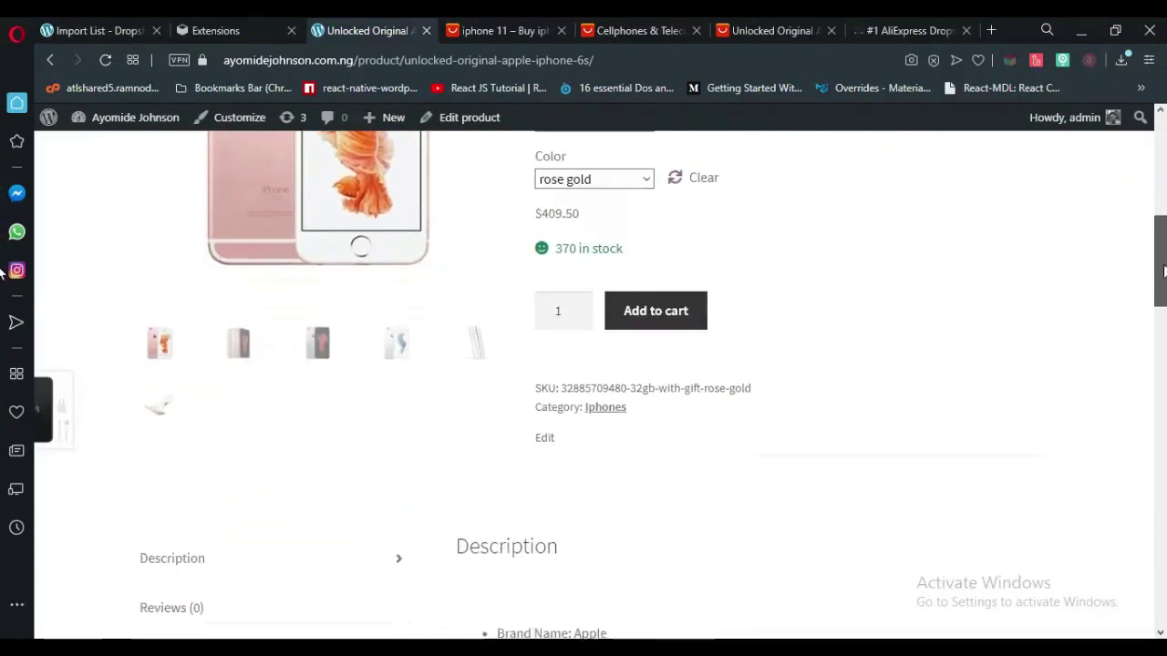
left_click_drag(1164, 271, 1163, 228)
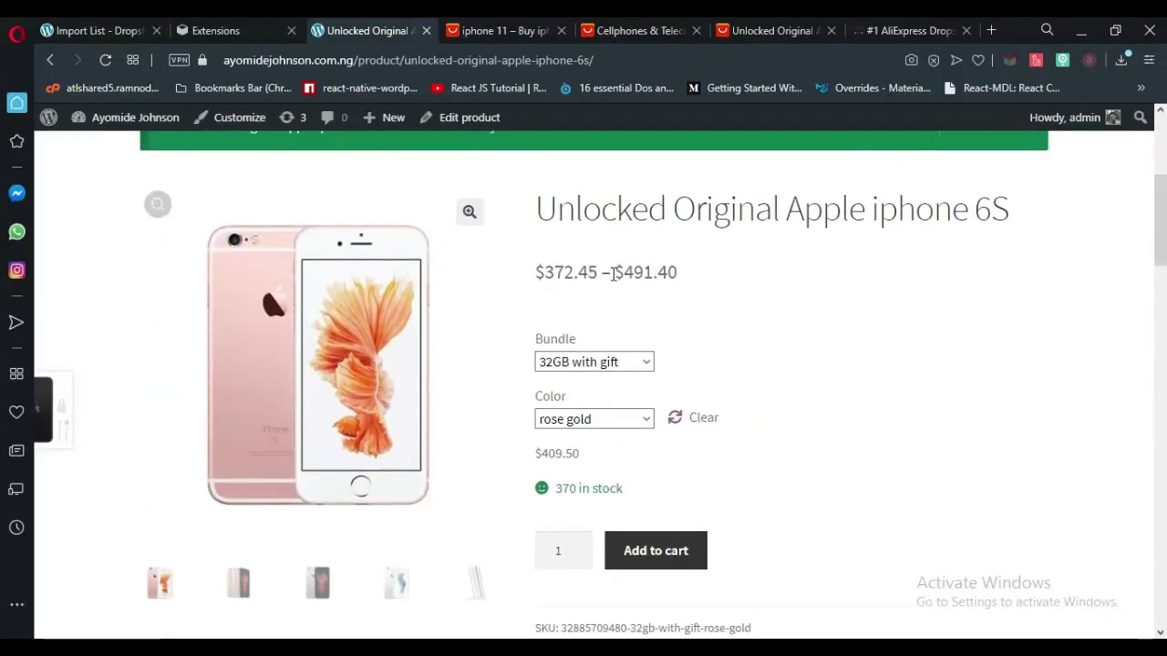